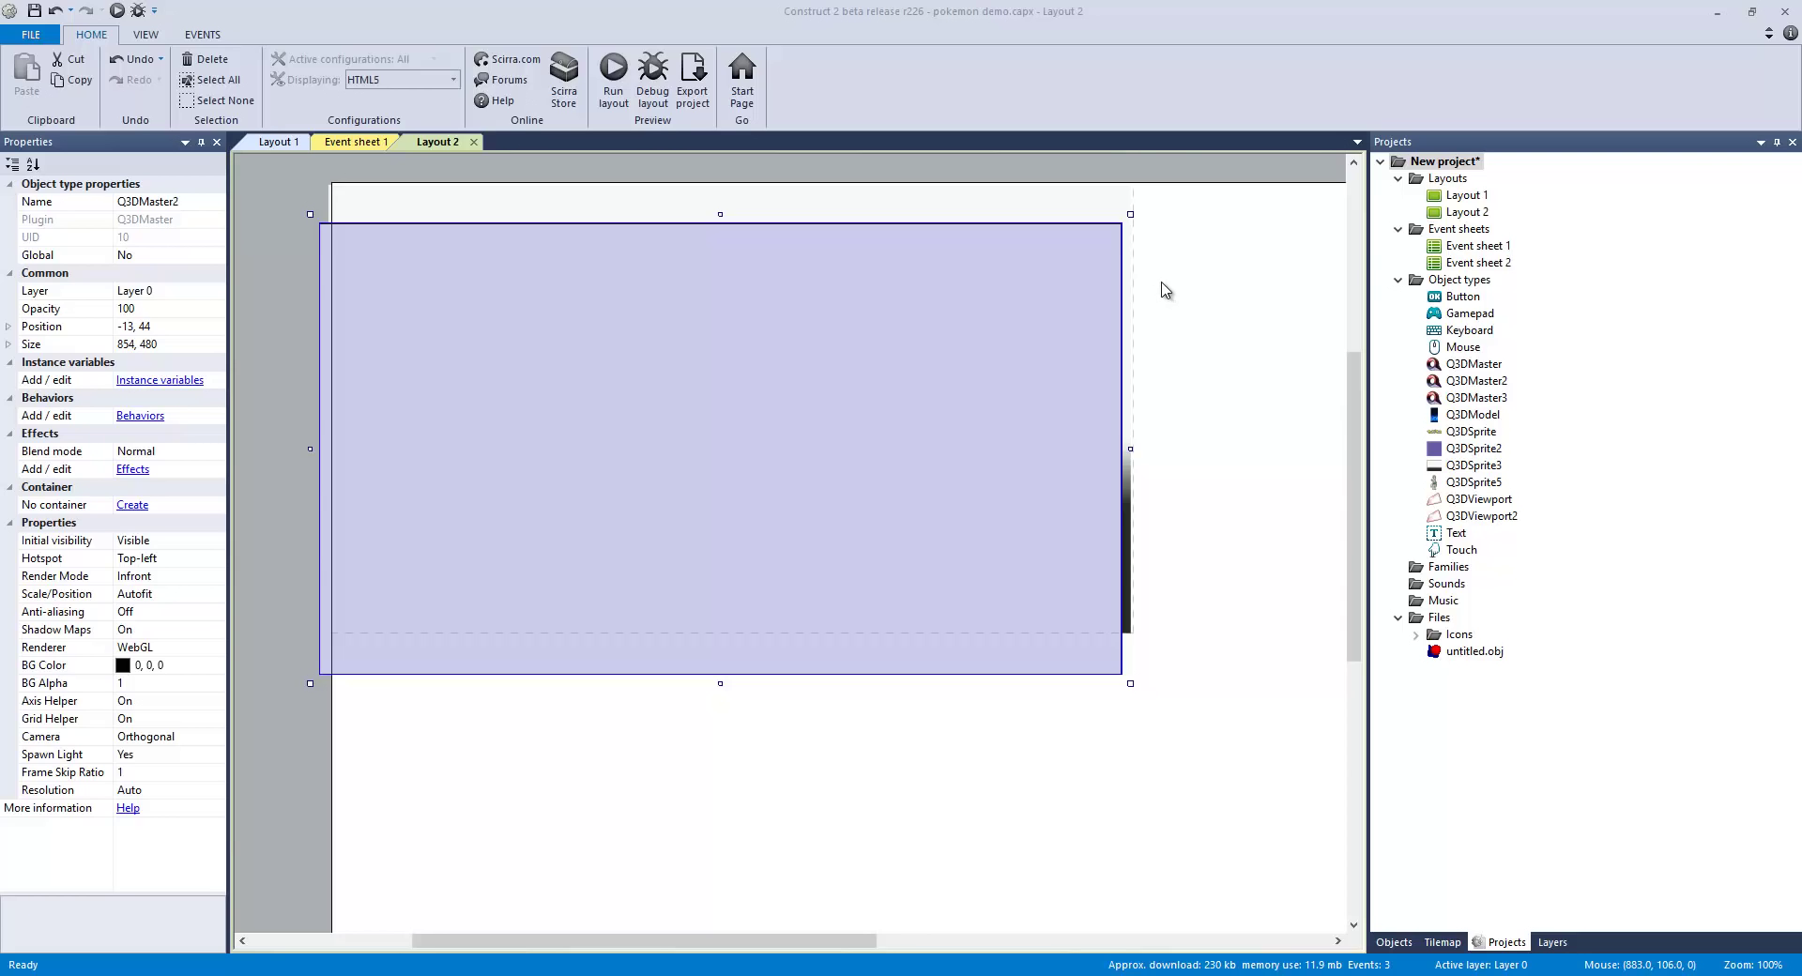
# Step: Move Layout 2's Q3DMaster2 viewport to -5, 0, then return to Layout 1
pyautogui.moveTo(792, 374); pyautogui.dragTo(805, 359)
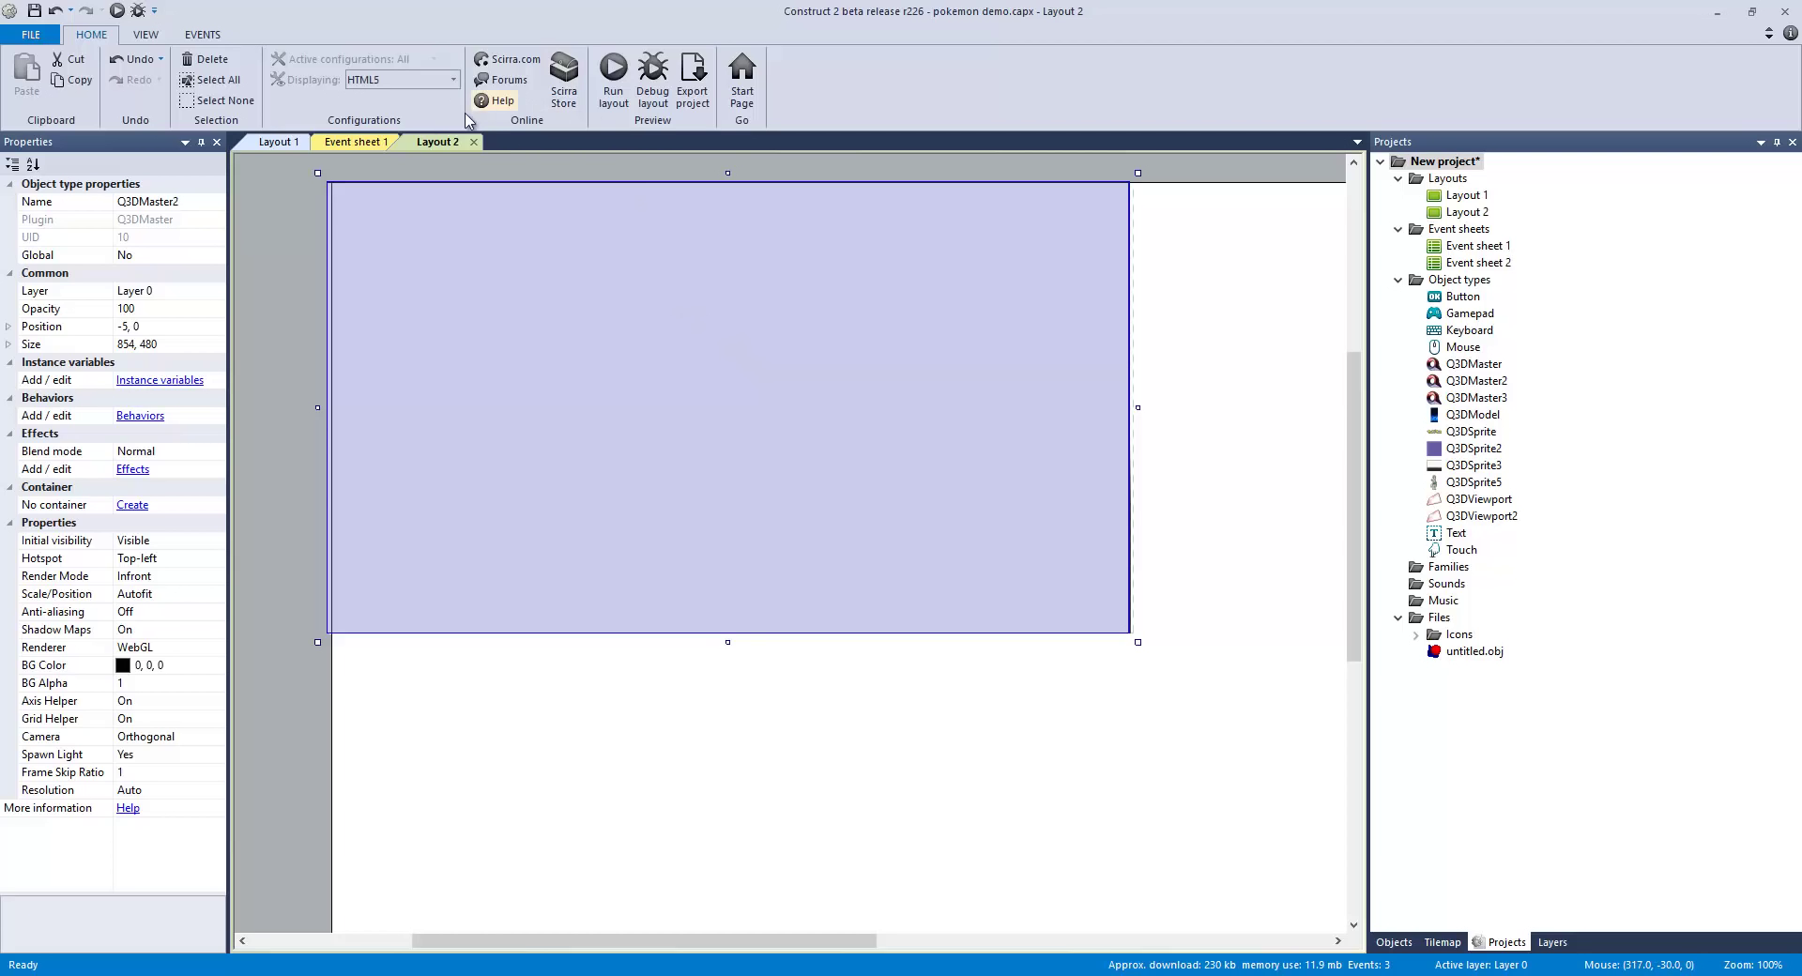
pyautogui.click(278, 142)
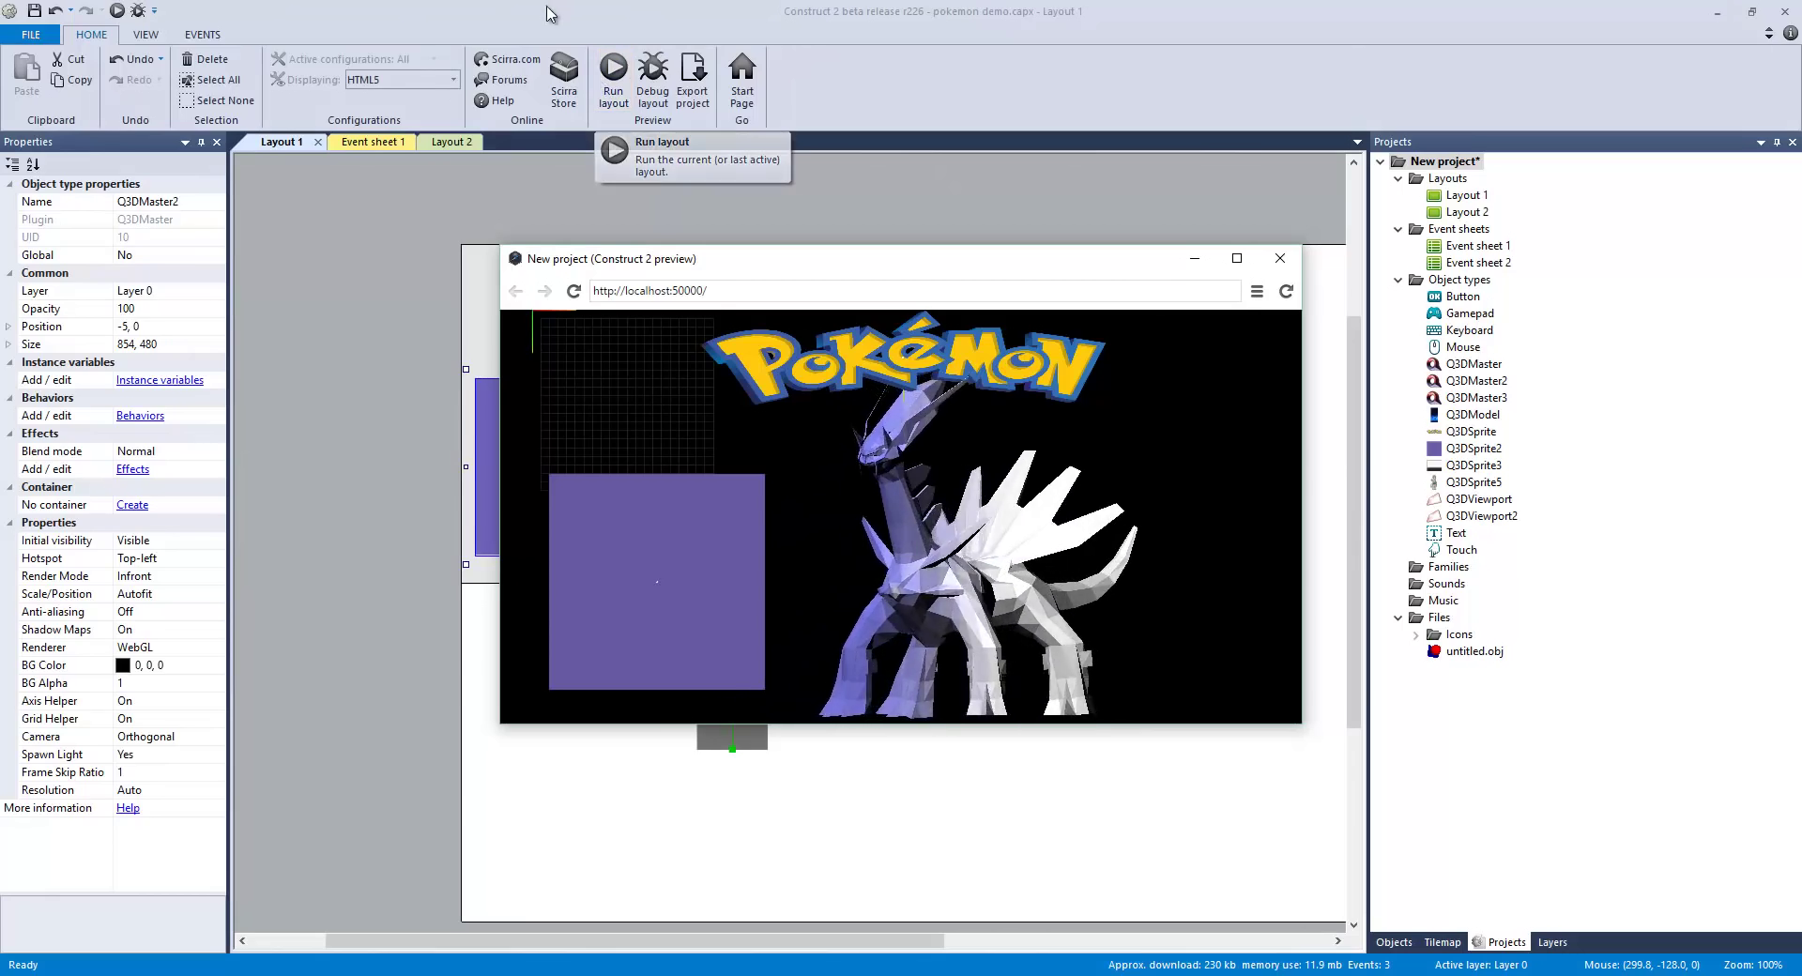
# Step: Maximize the running preview so the rotating Dialga title screen fills the screen
pyautogui.click(1236, 259)
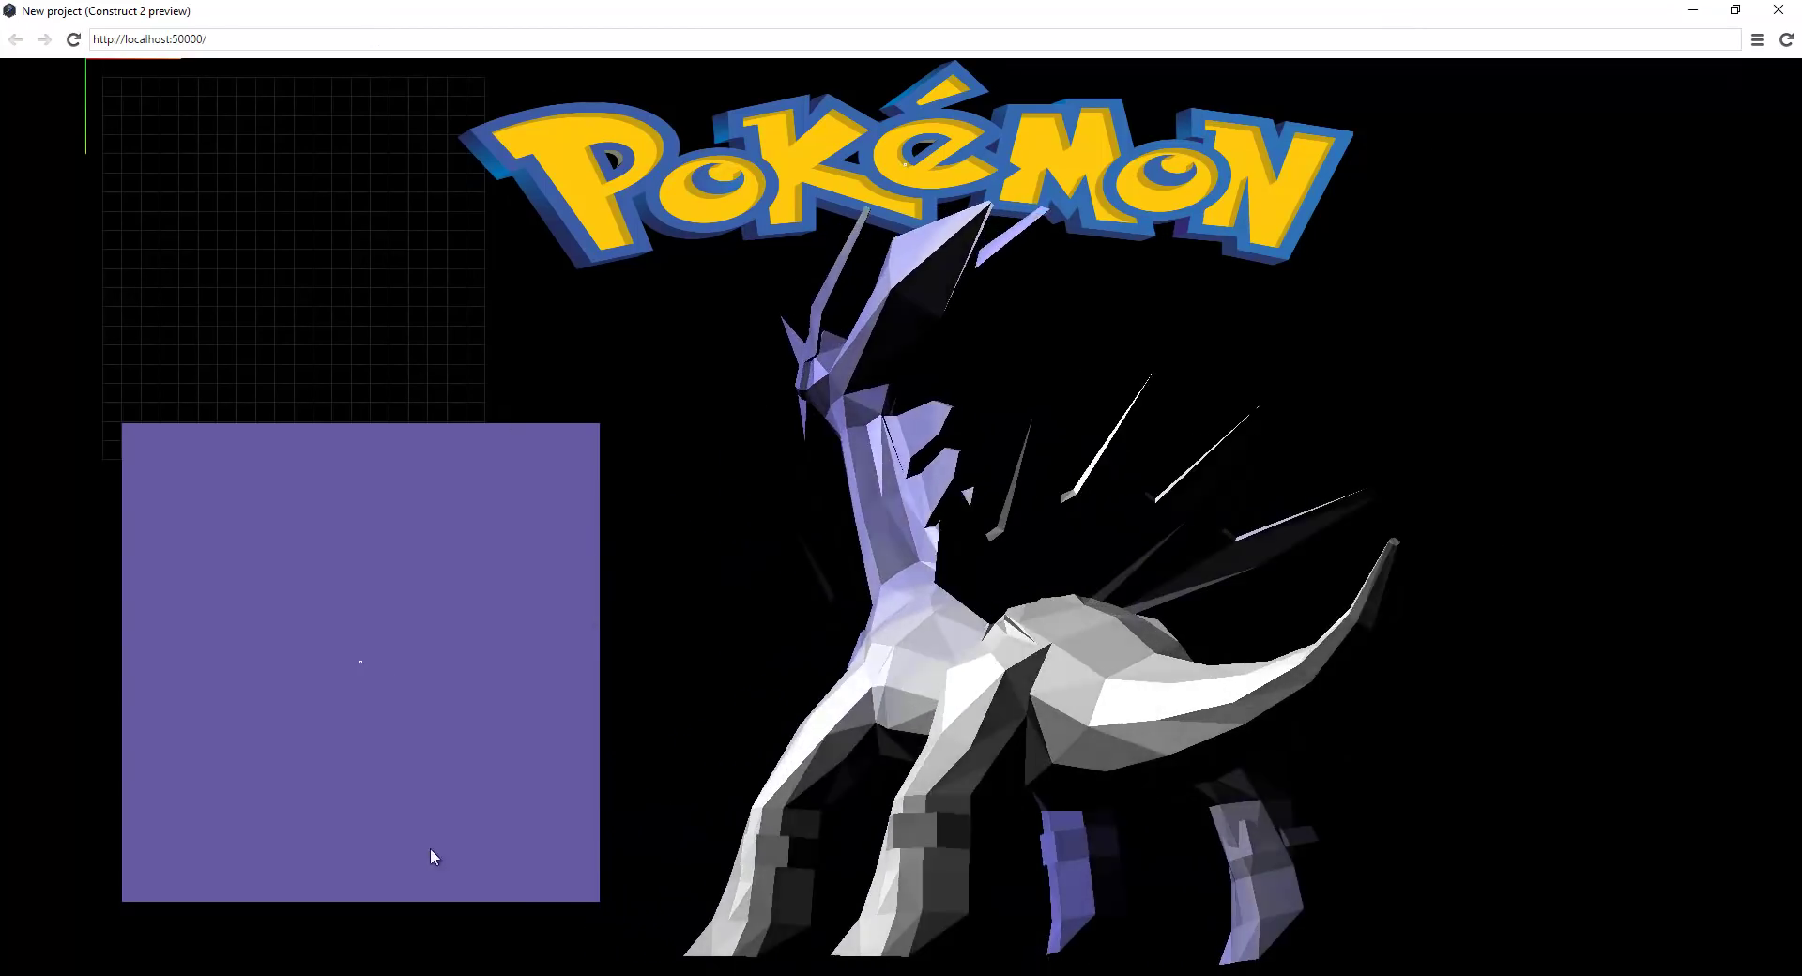
# Step: Restore the preview to a window, then maximize it again
pyautogui.doubleClick(1188, 9)
pyautogui.click(1389, 69)
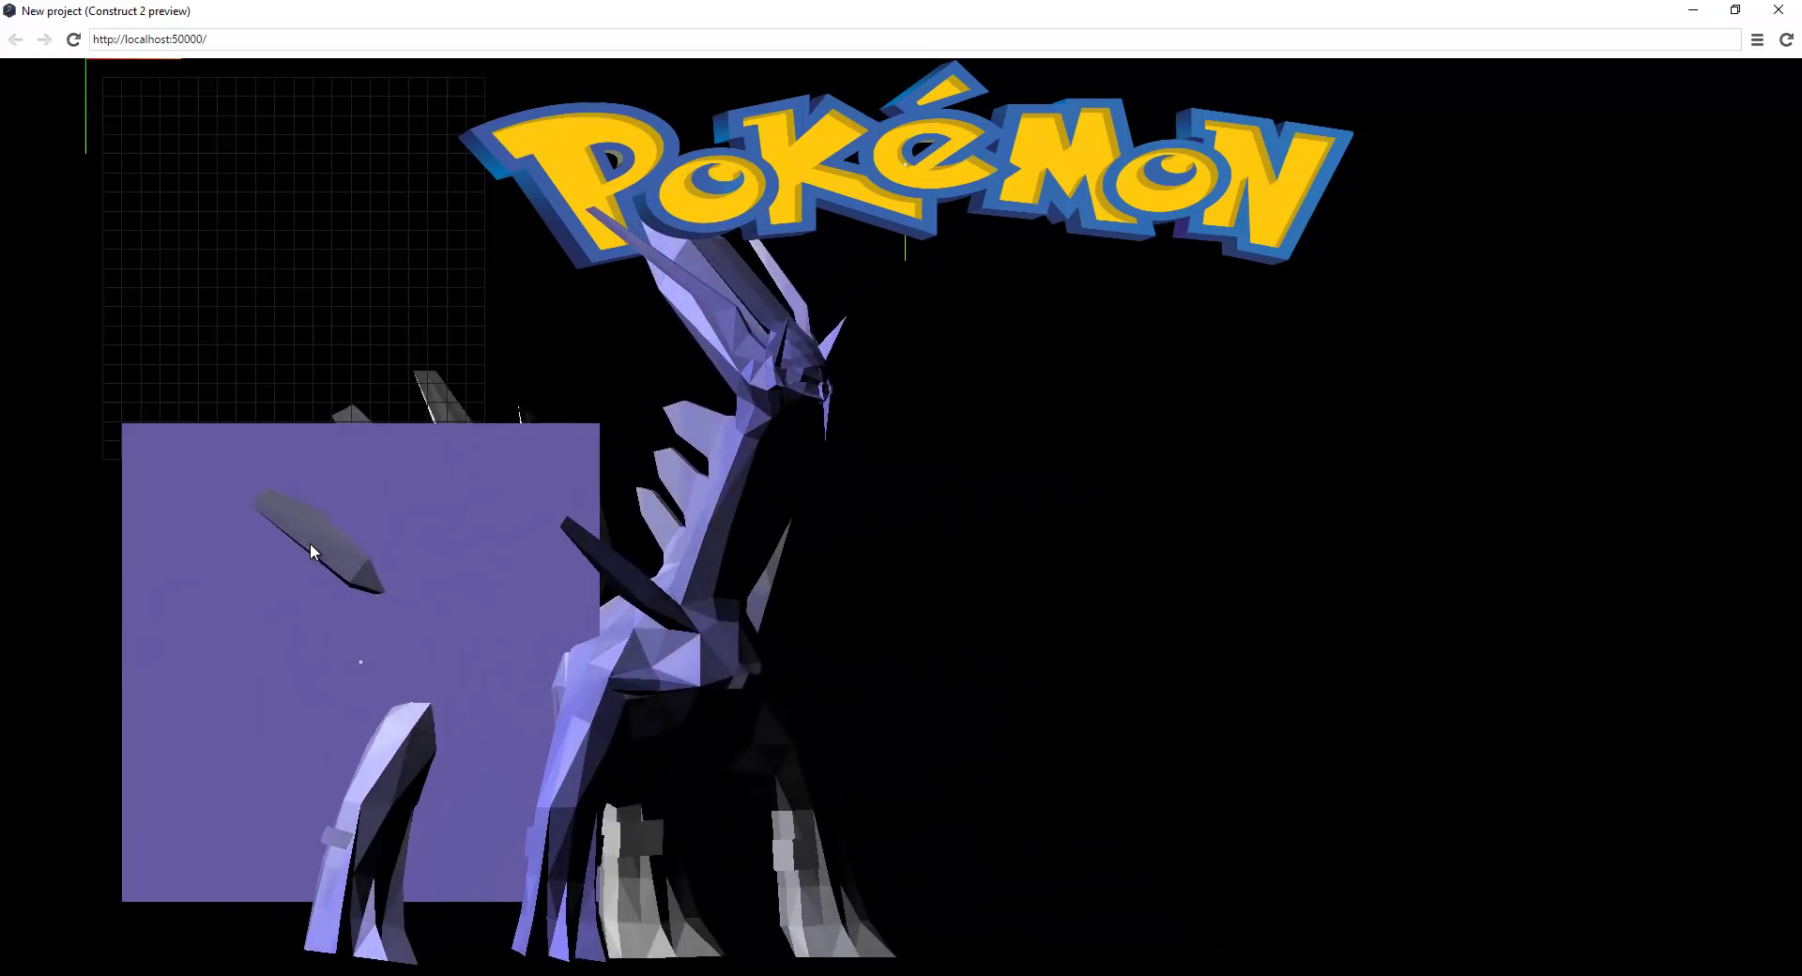
pyautogui.click(1734, 9)
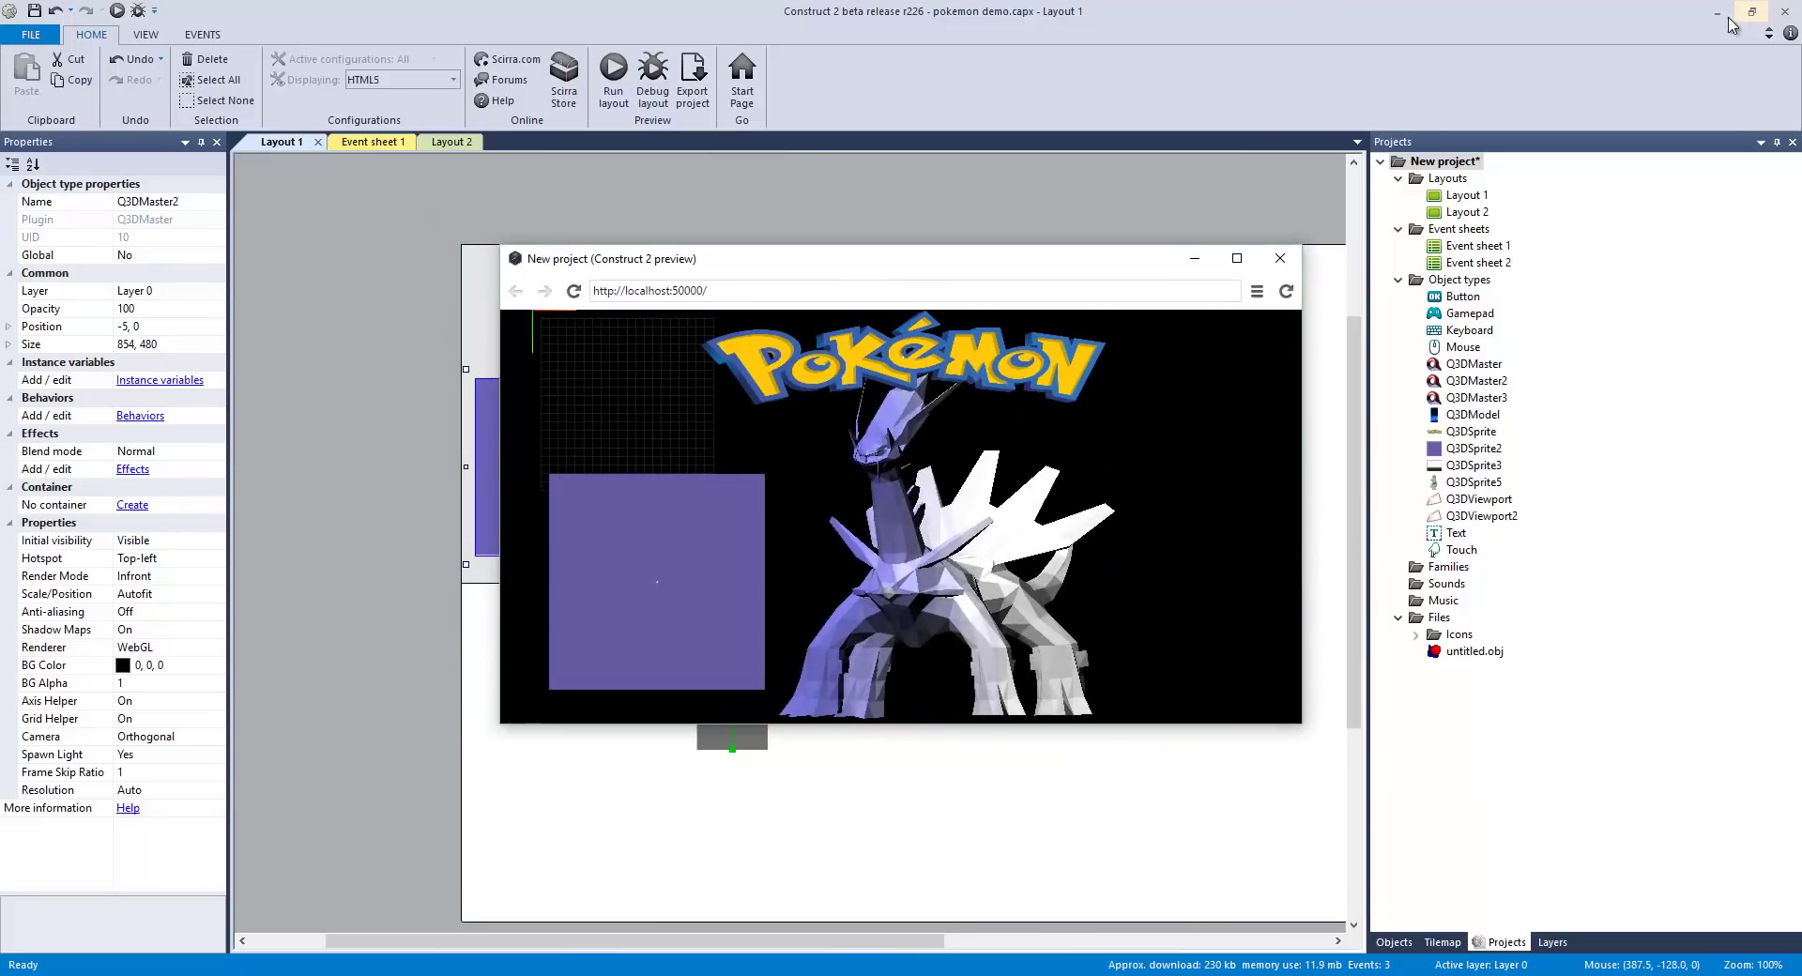
pyautogui.click(1242, 262)
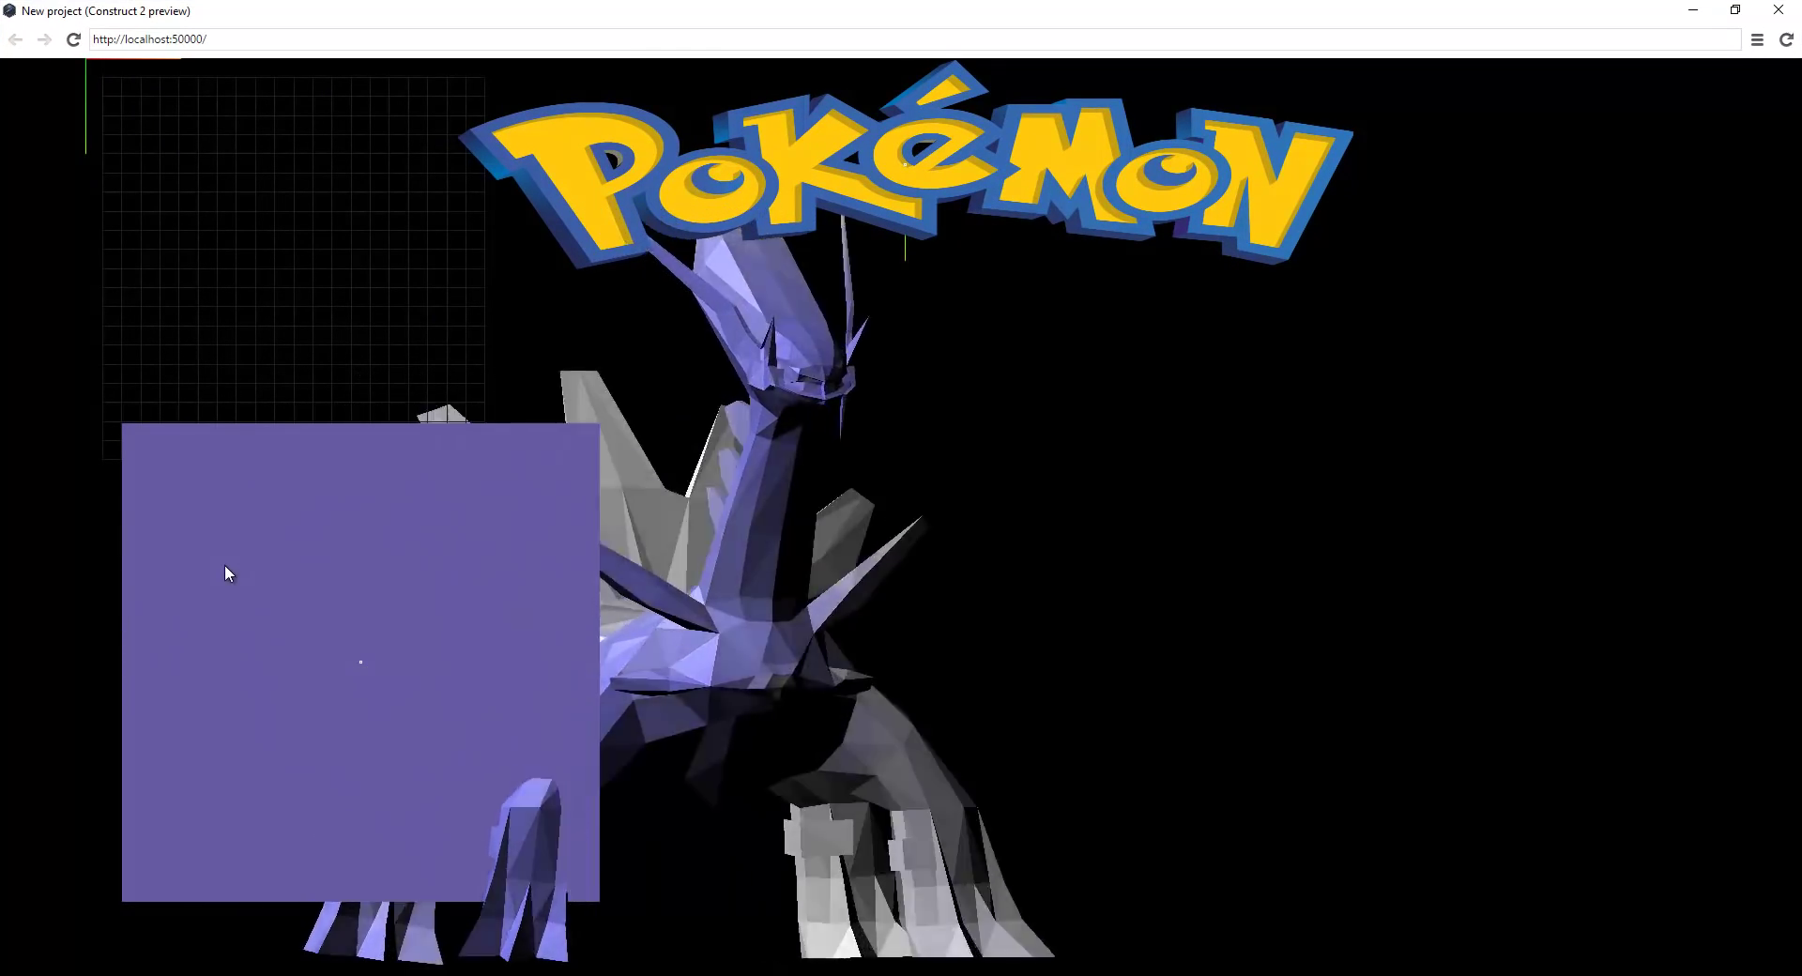
# Step: Test that the purple start square leads onward, close the preview, and view Event sheet 1
pyautogui.click(338, 576)
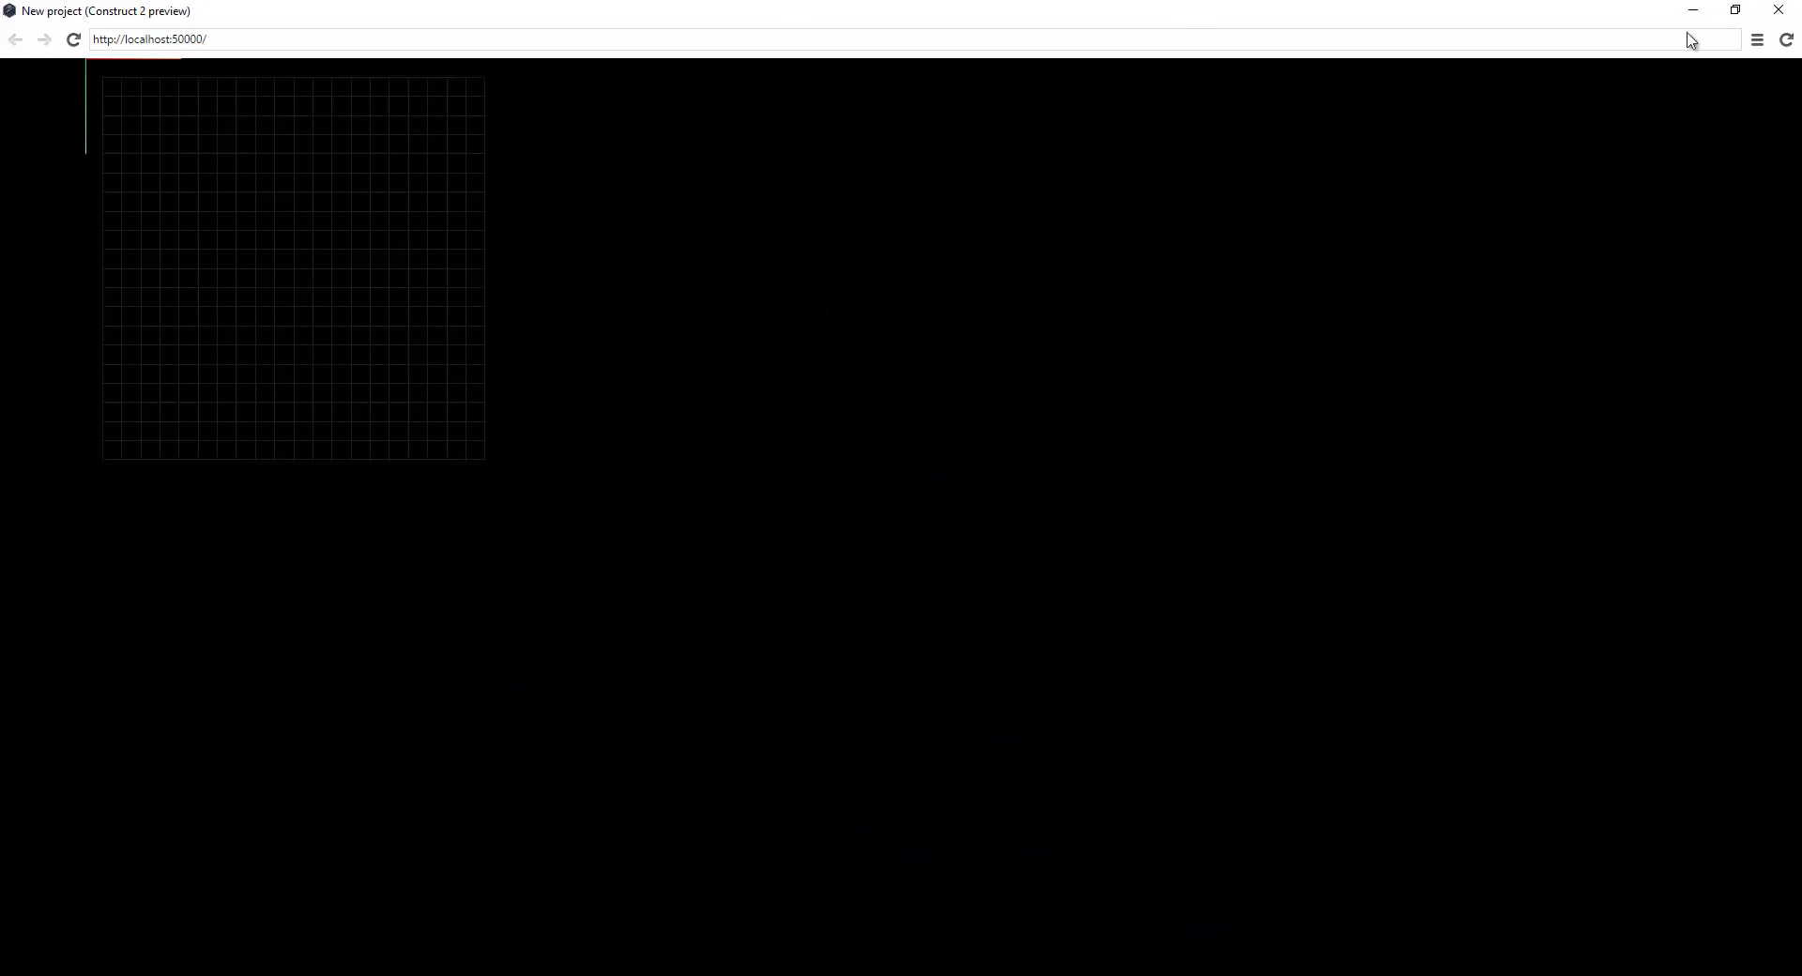
pyautogui.click(1791, 10)
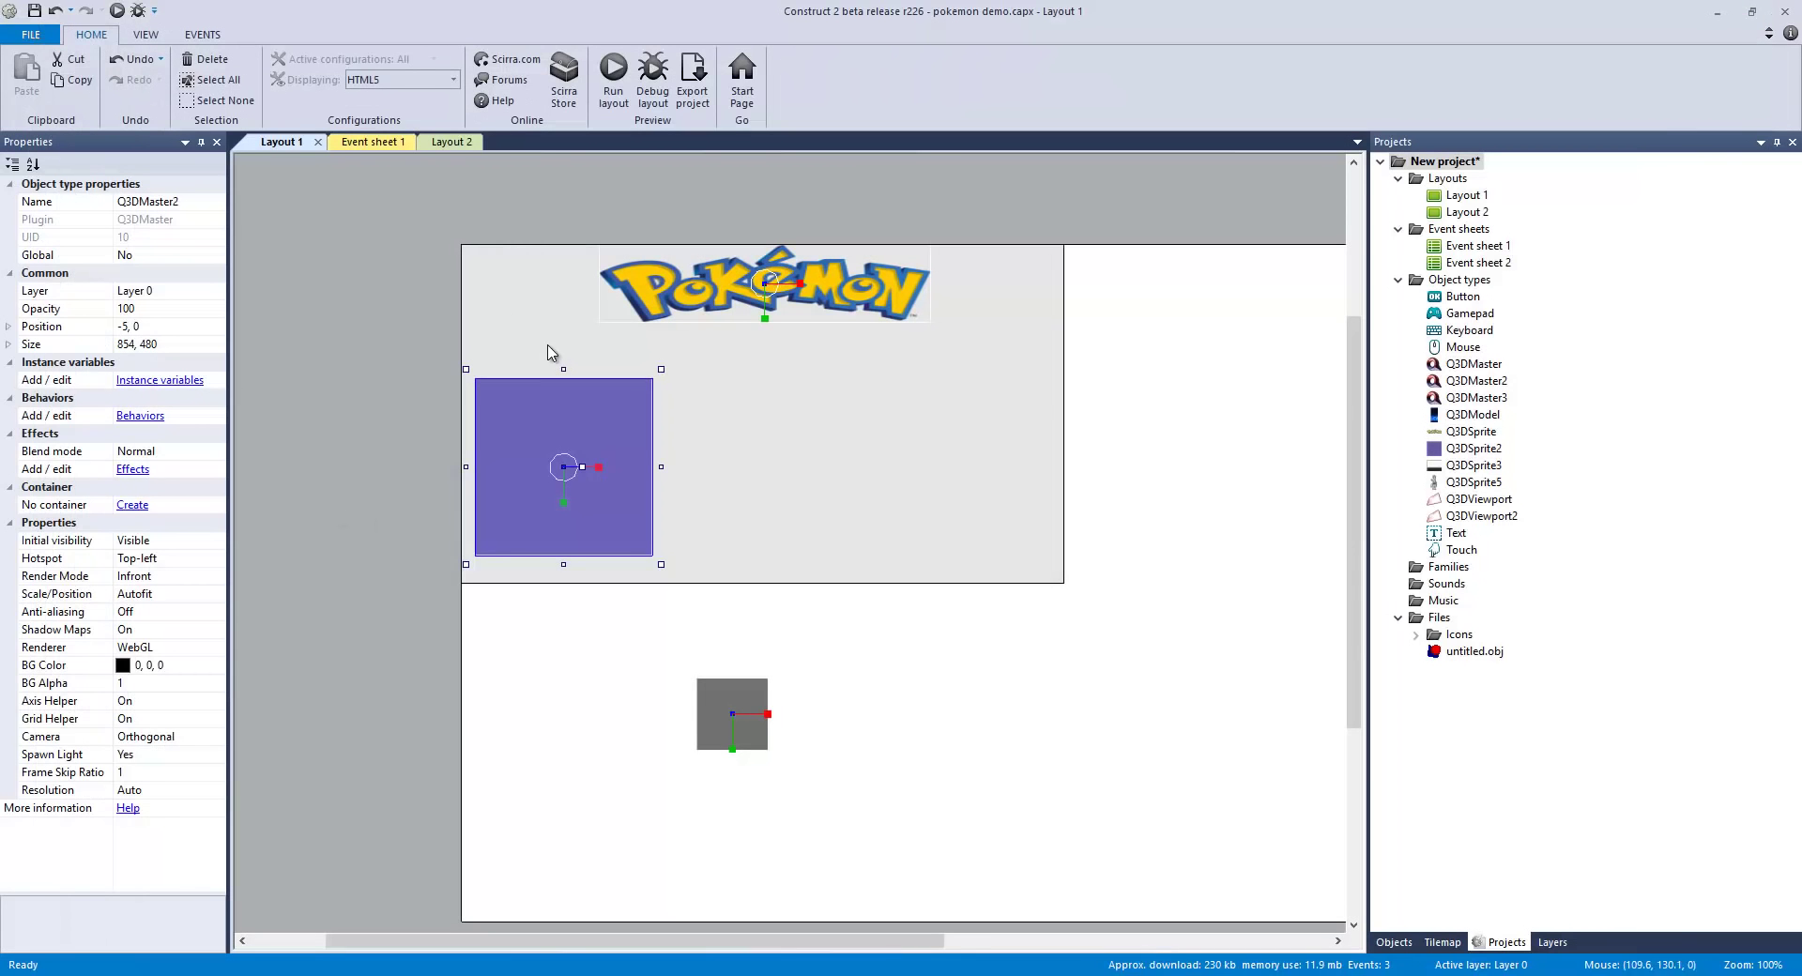
pyautogui.click(372, 142)
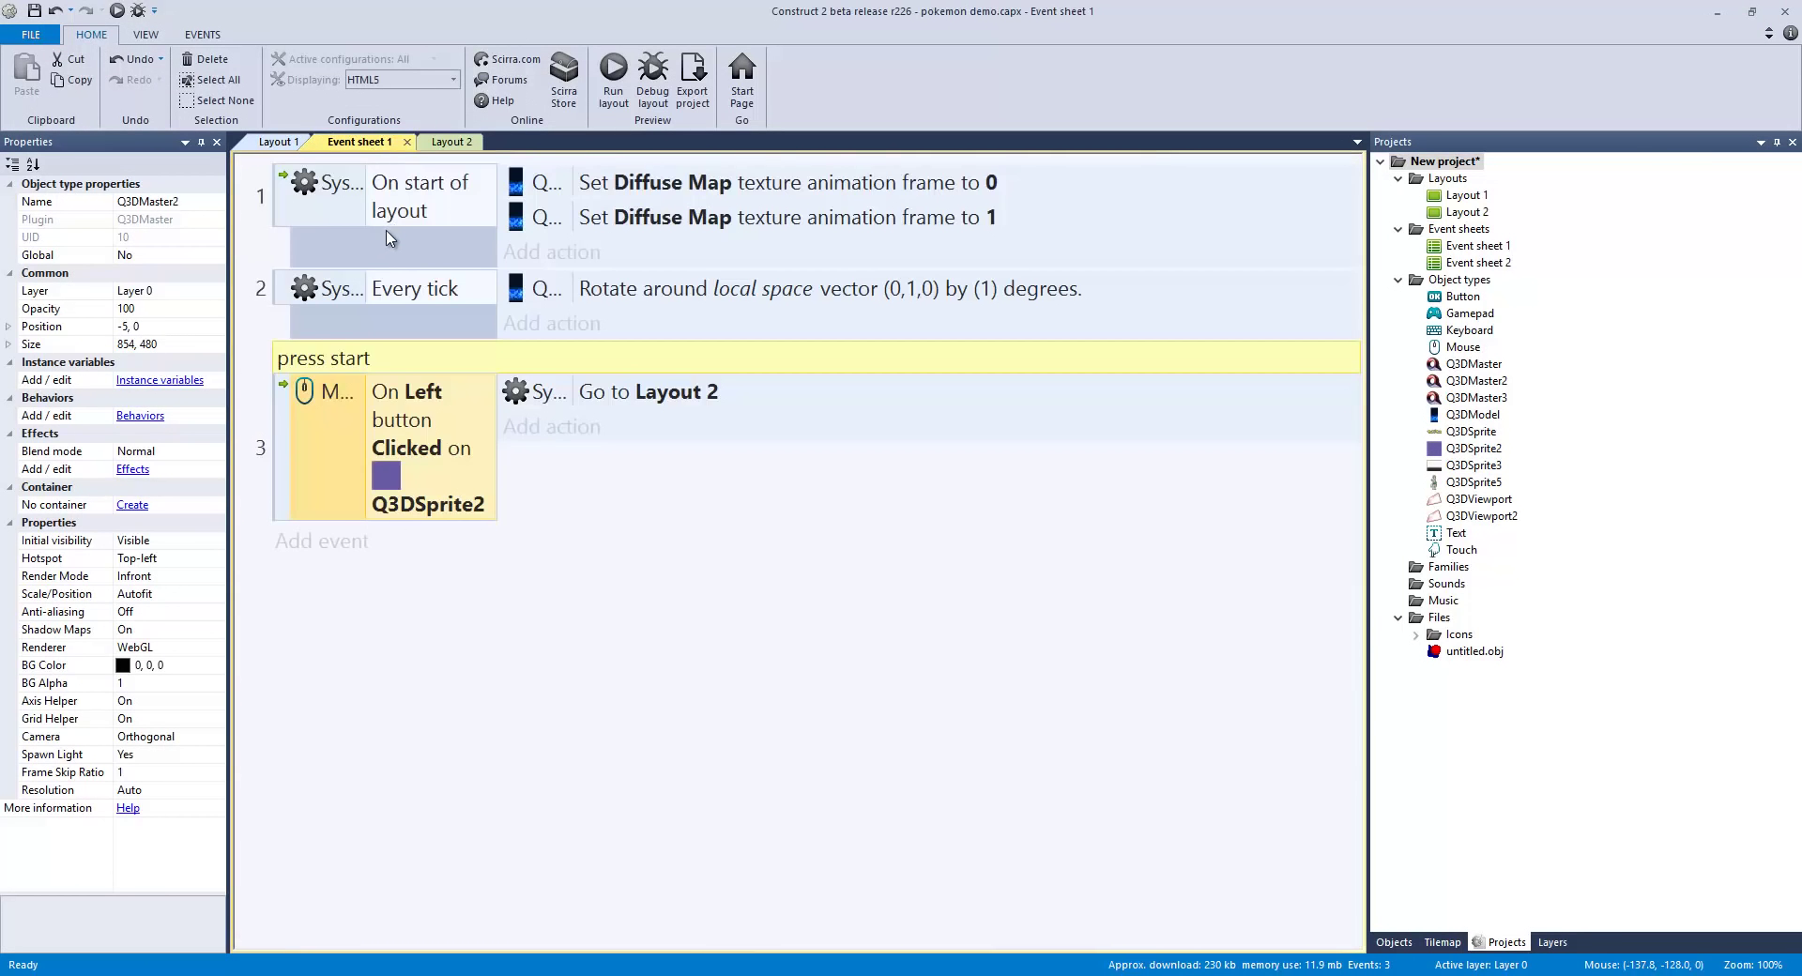
pyautogui.click(455, 240)
pyautogui.click(622, 188)
pyautogui.doubleClick(587, 188)
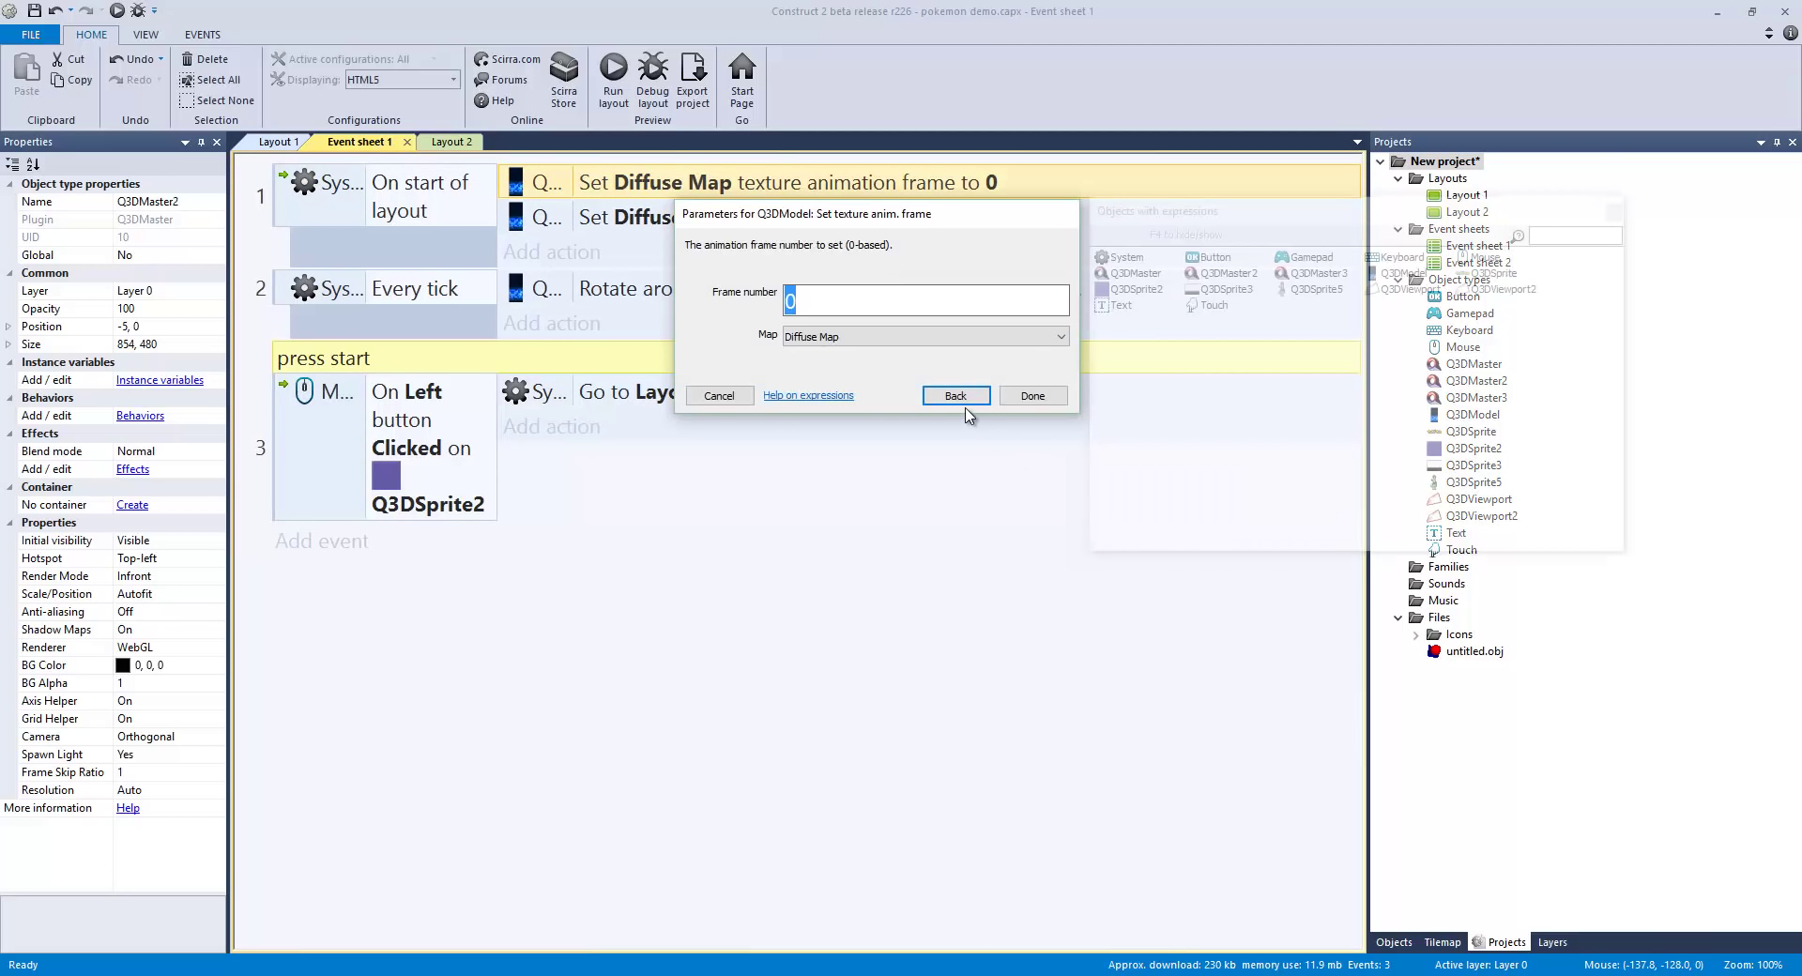
pyautogui.click(961, 398)
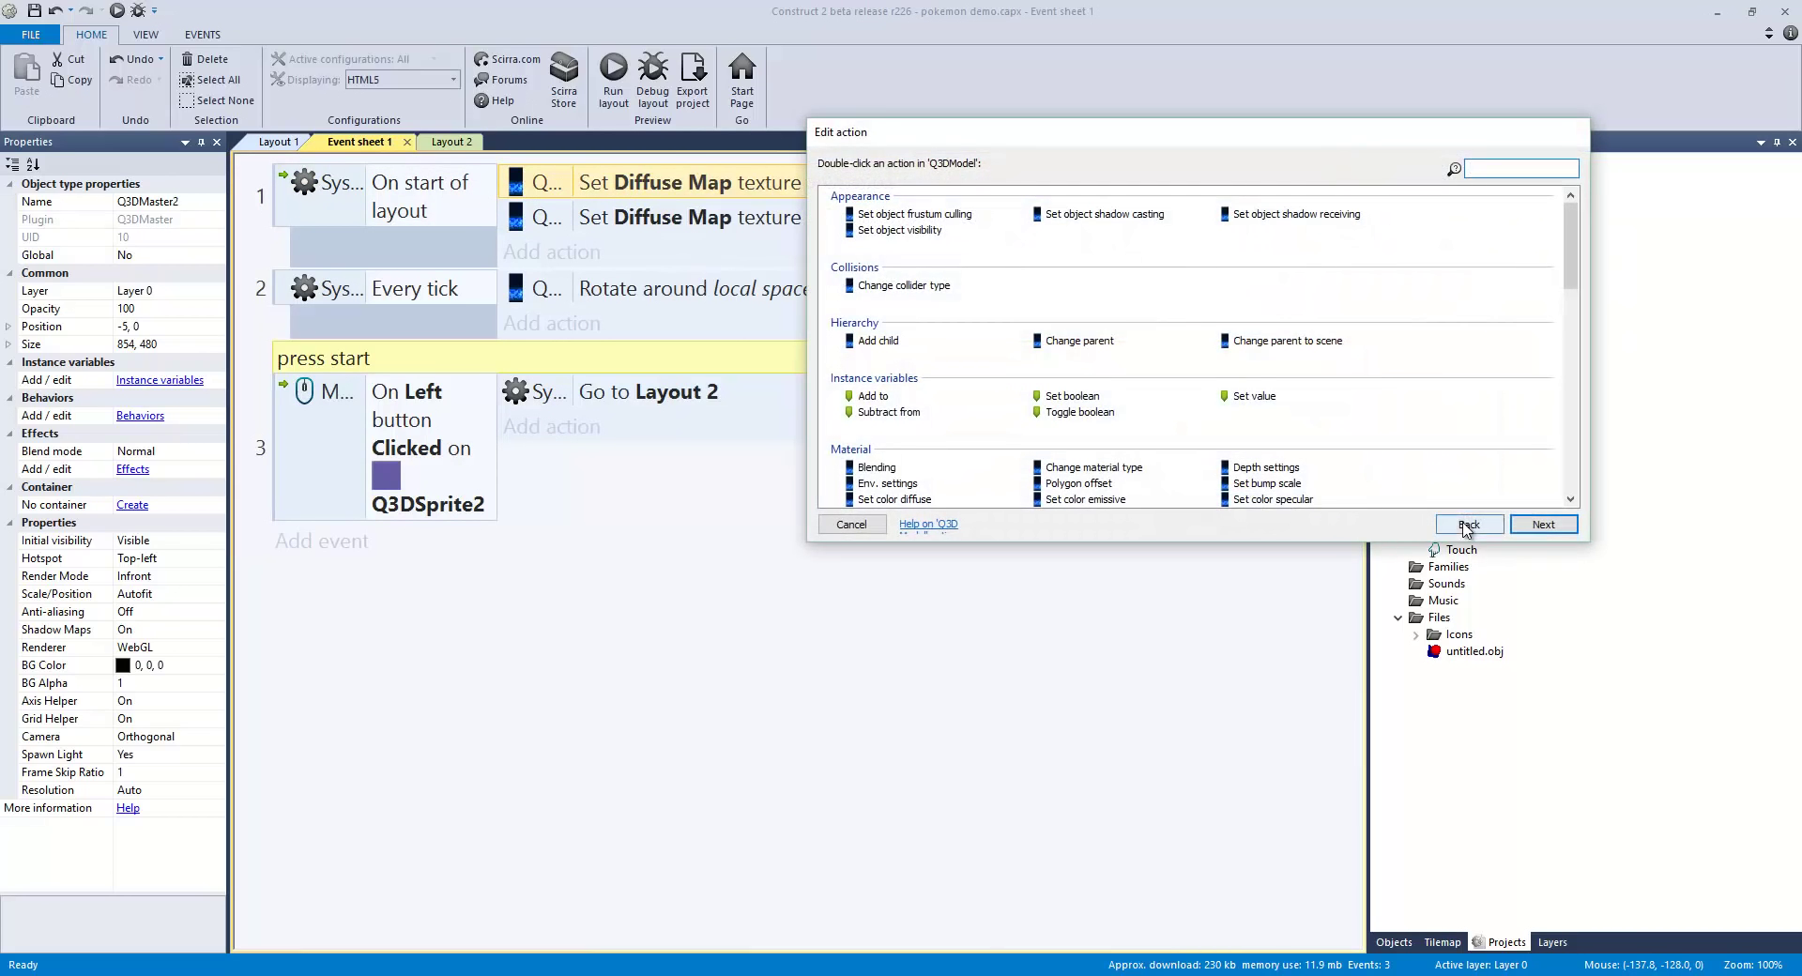
pyautogui.click(1468, 526)
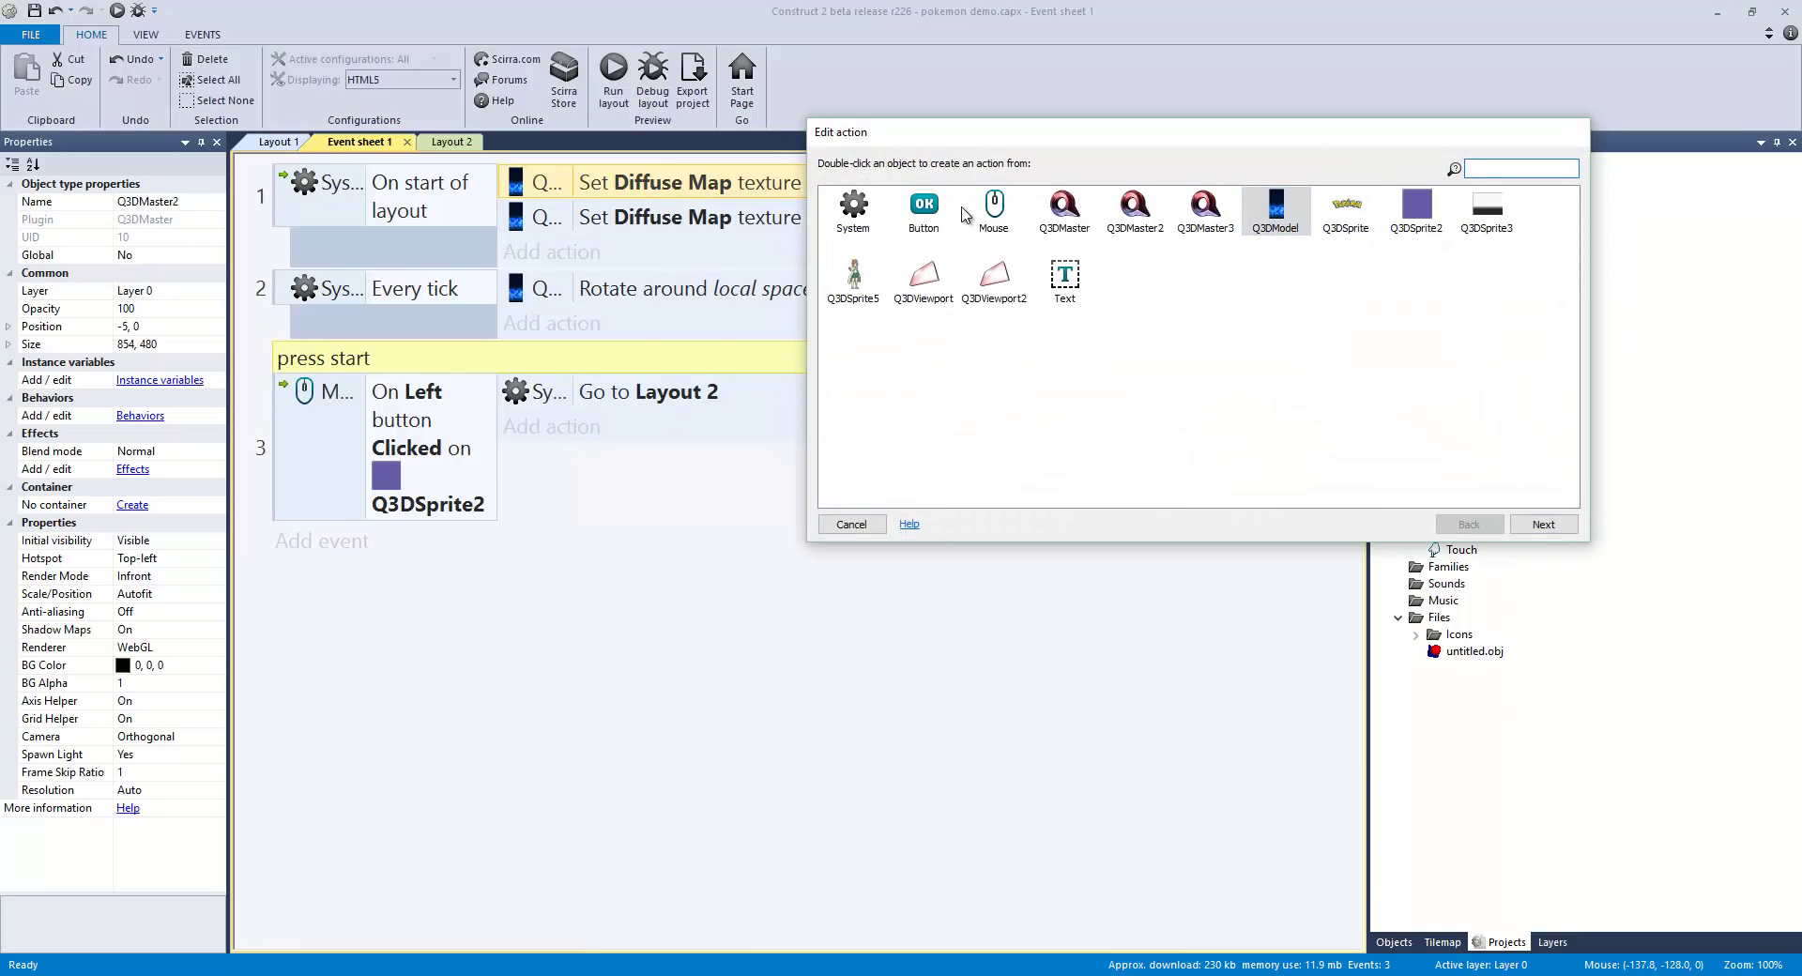
pyautogui.doubleClick(1291, 211)
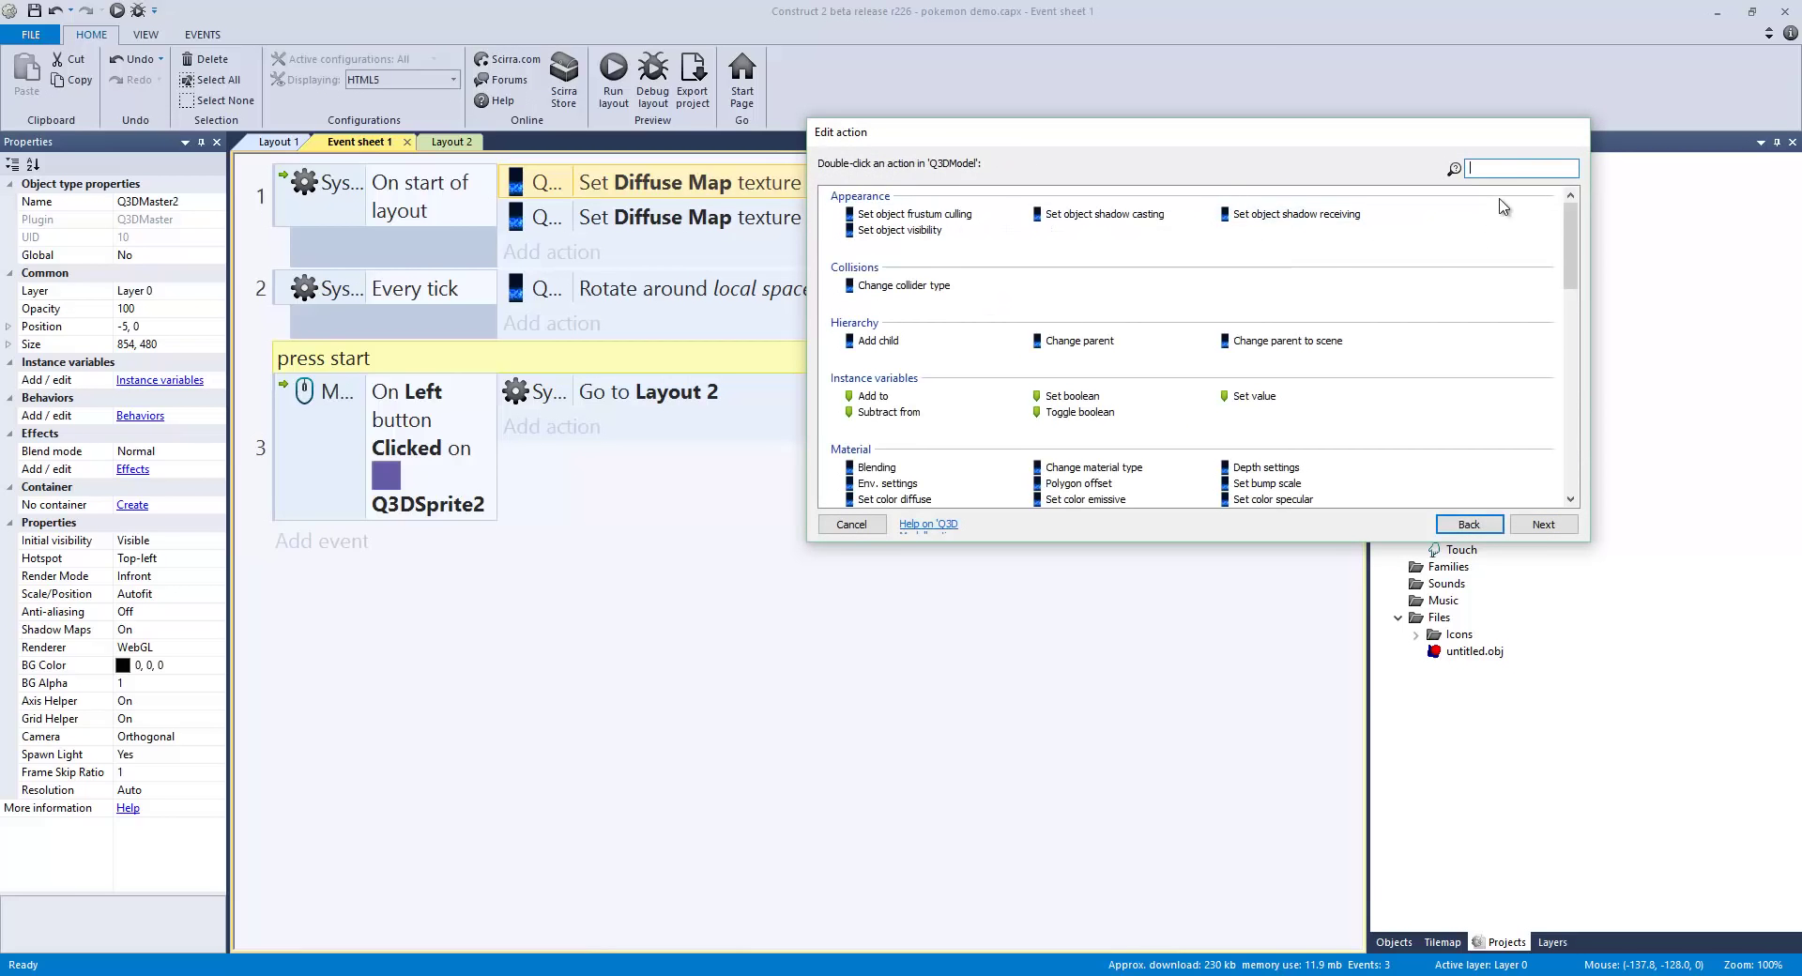
pyautogui.write('trex')
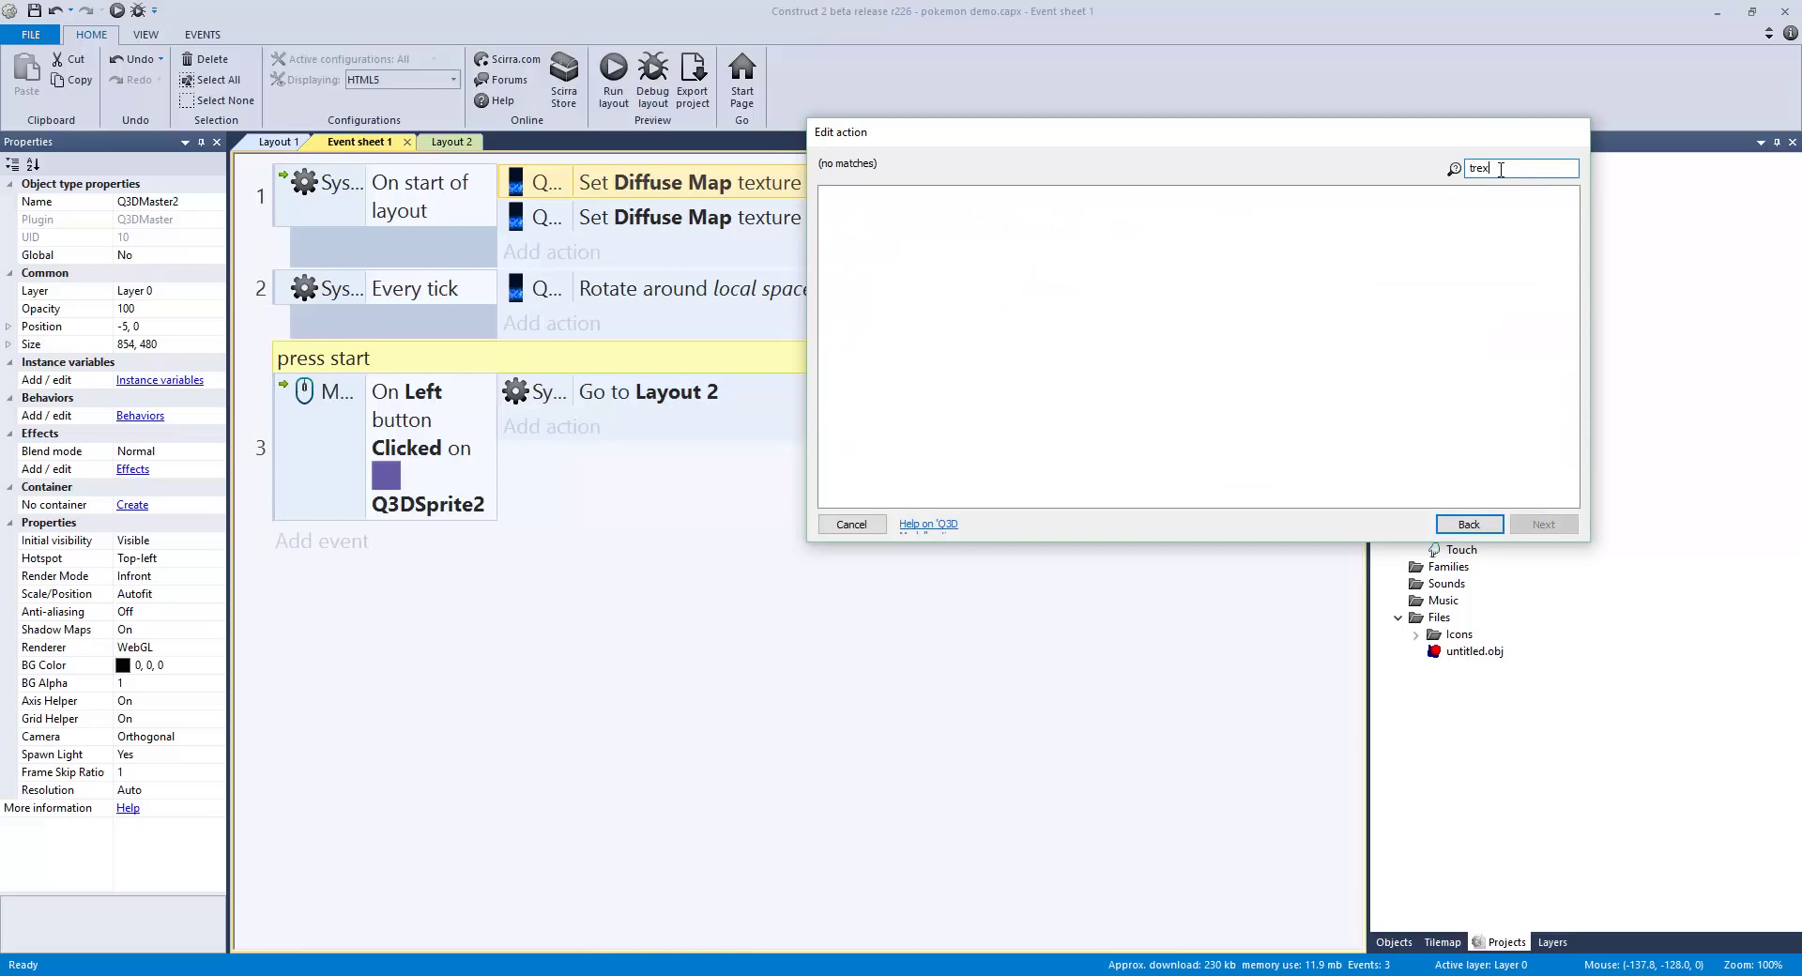
pyautogui.press('BackSpace')
pyautogui.press('BackSpace')
pyautogui.press('BackSpace')
pyautogui.press('BackSpace')
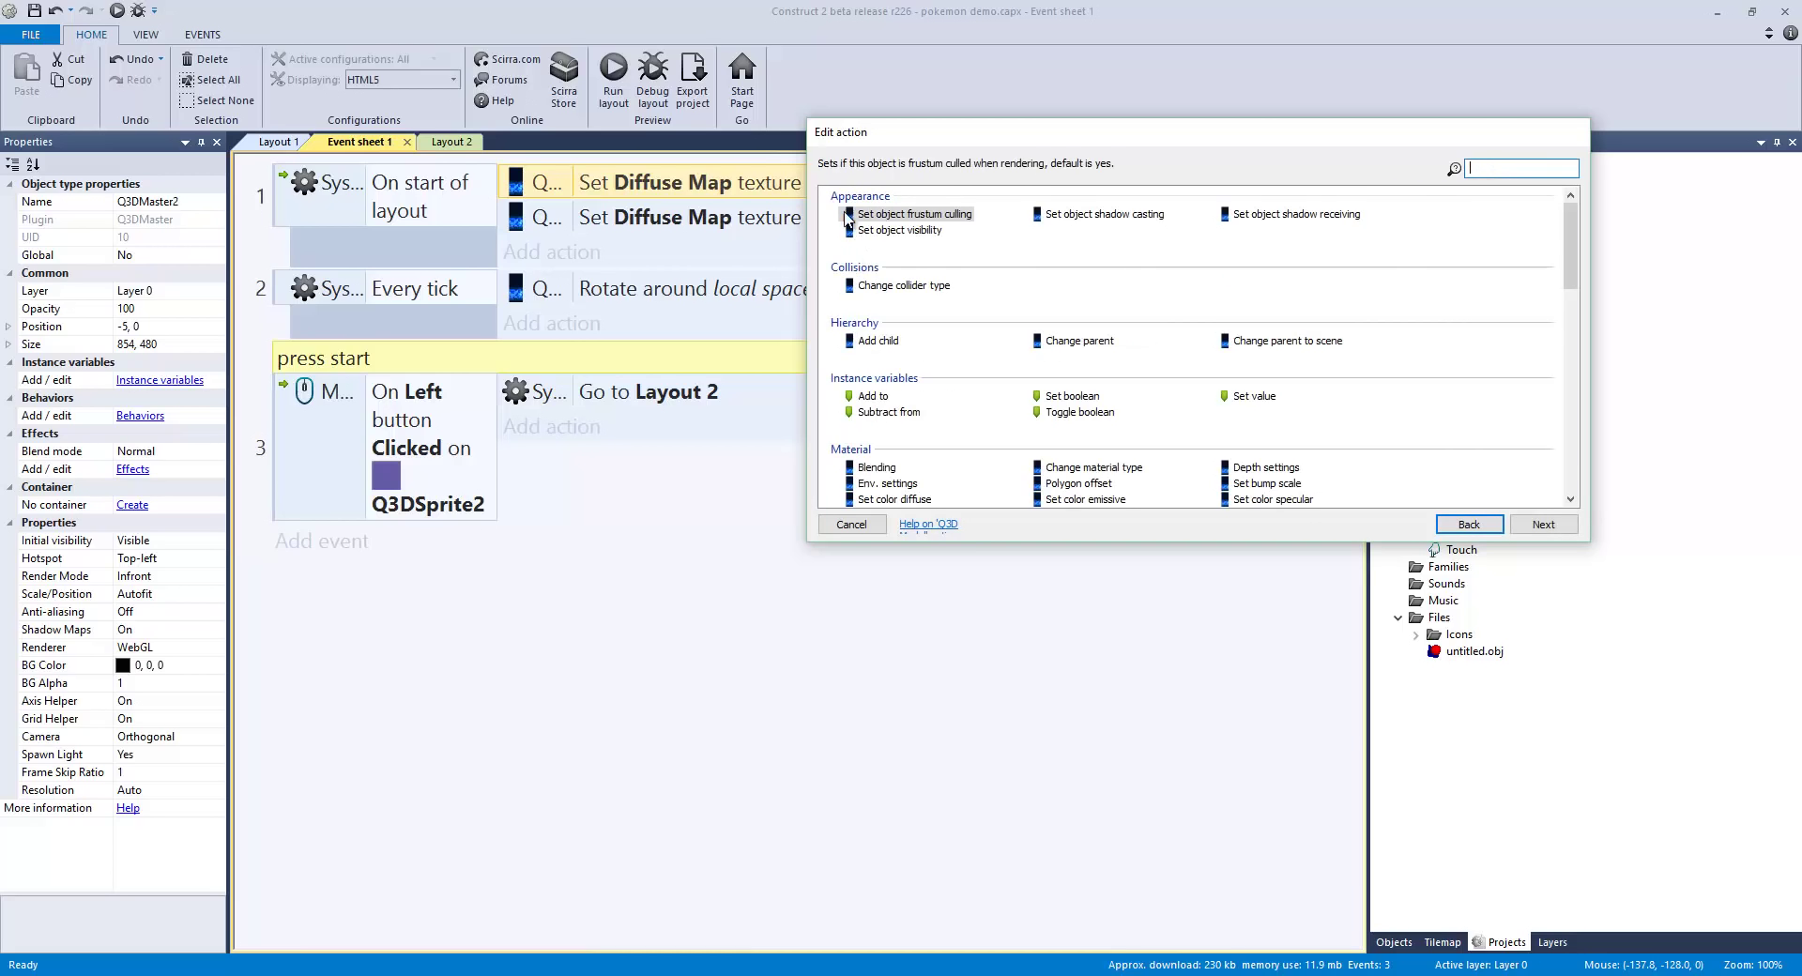
pyautogui.press('Escape')
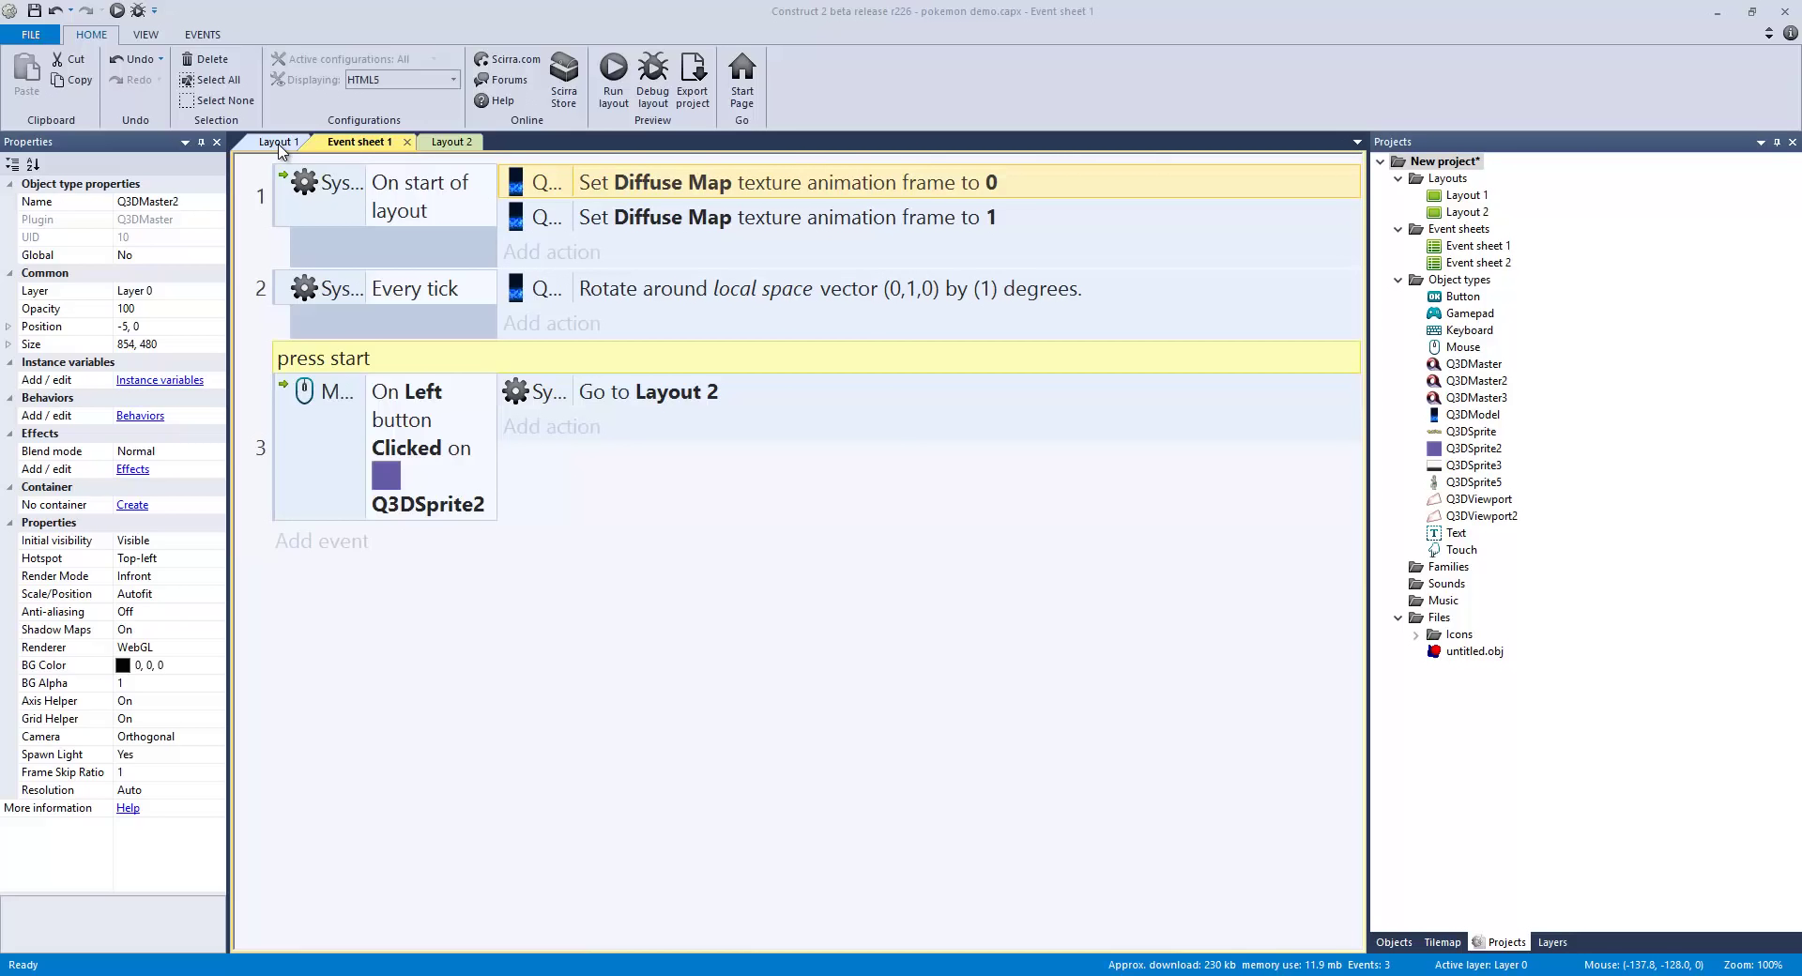
pyautogui.press('Return')
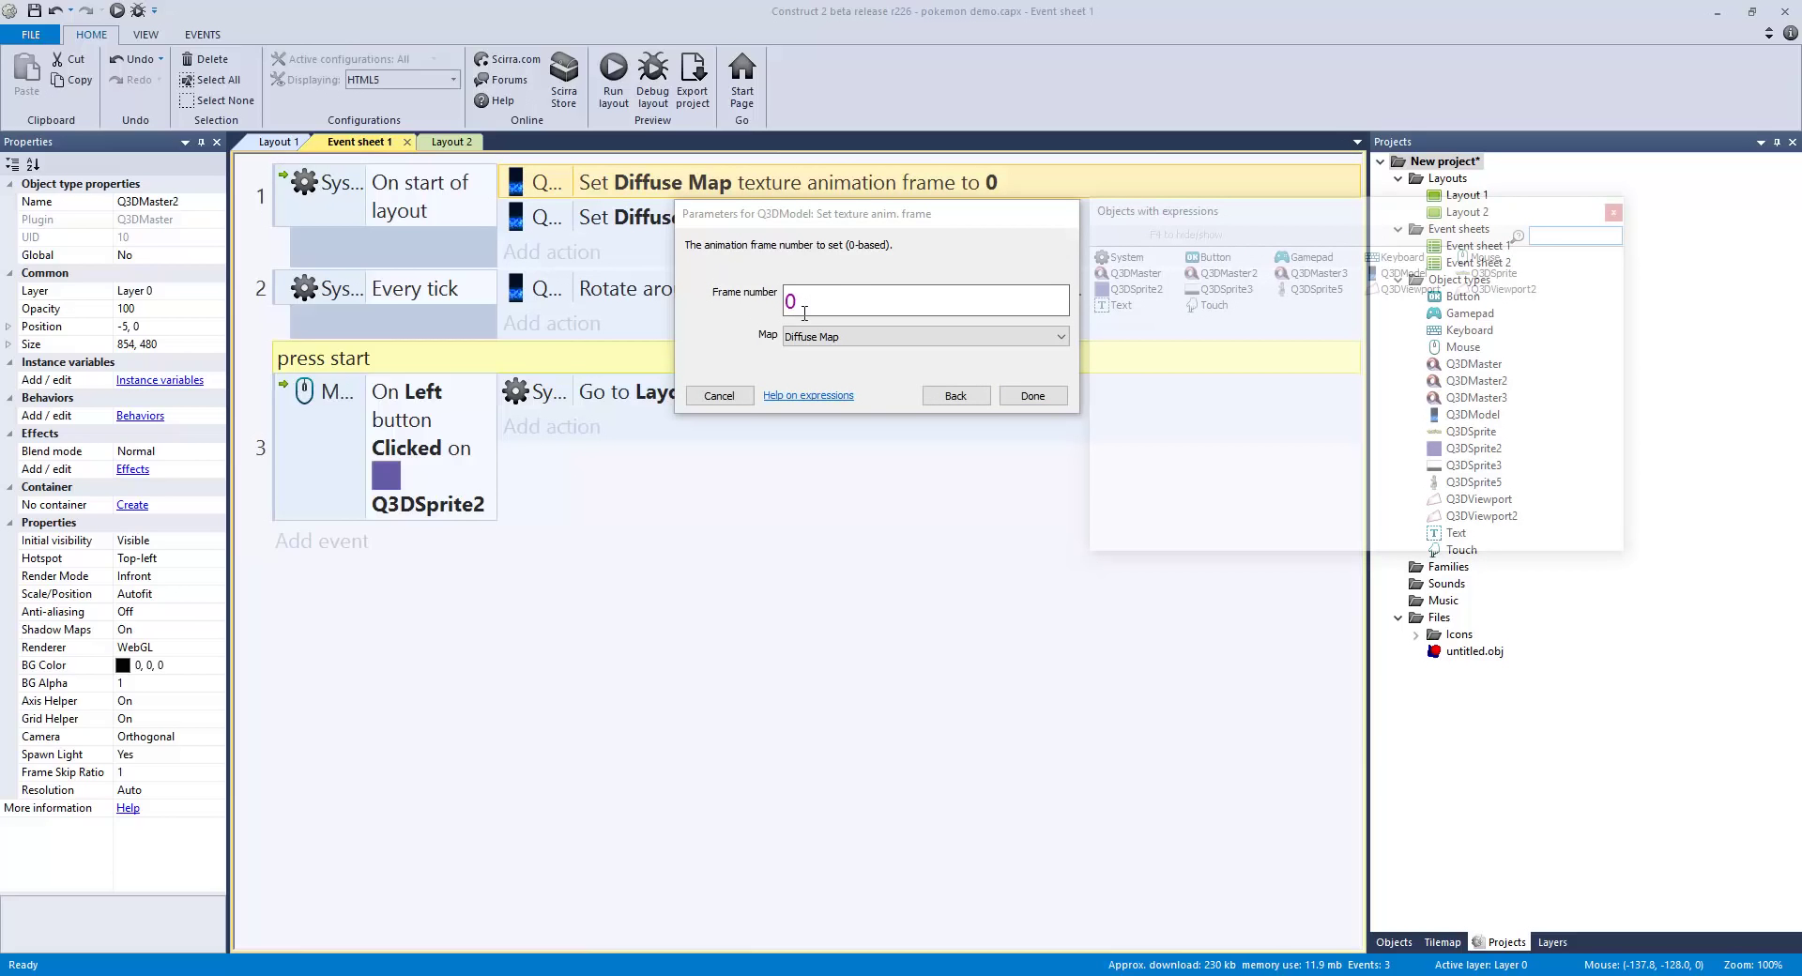
# Step: Inspect the properties of Layout 1's purple start square, grey model box, Pokémon logo and background viewport
pyautogui.click(1032, 395)
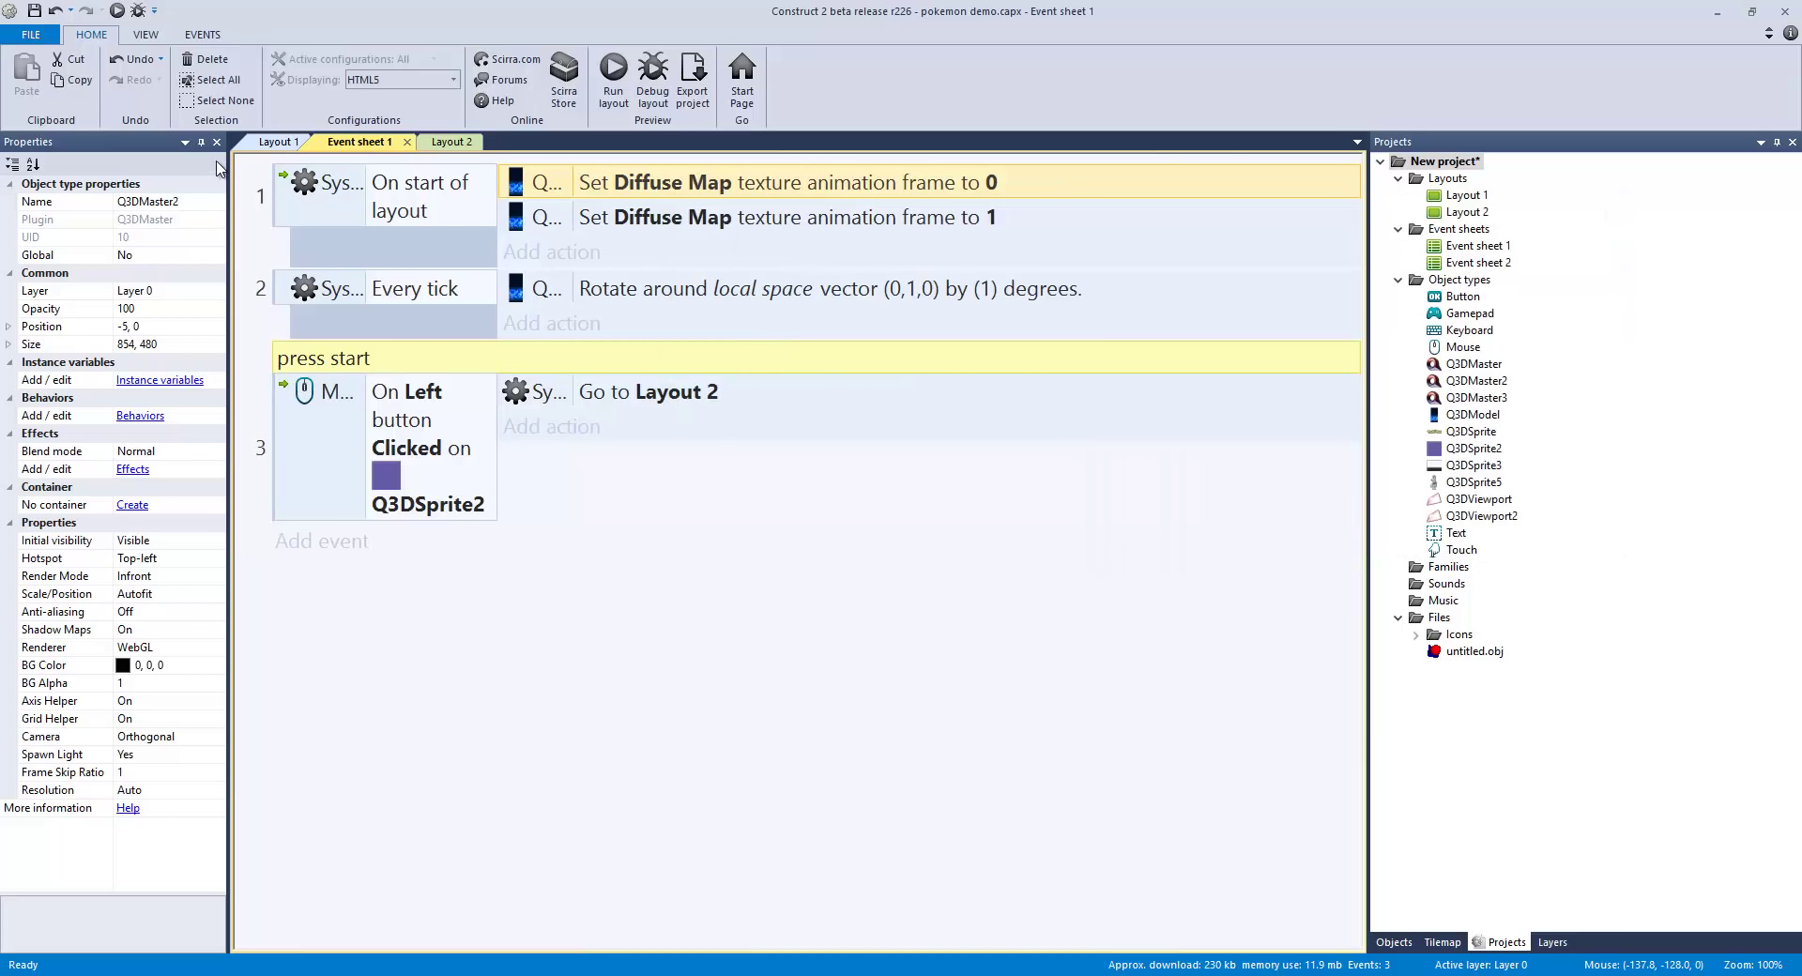
pyautogui.click(278, 142)
pyautogui.click(788, 449)
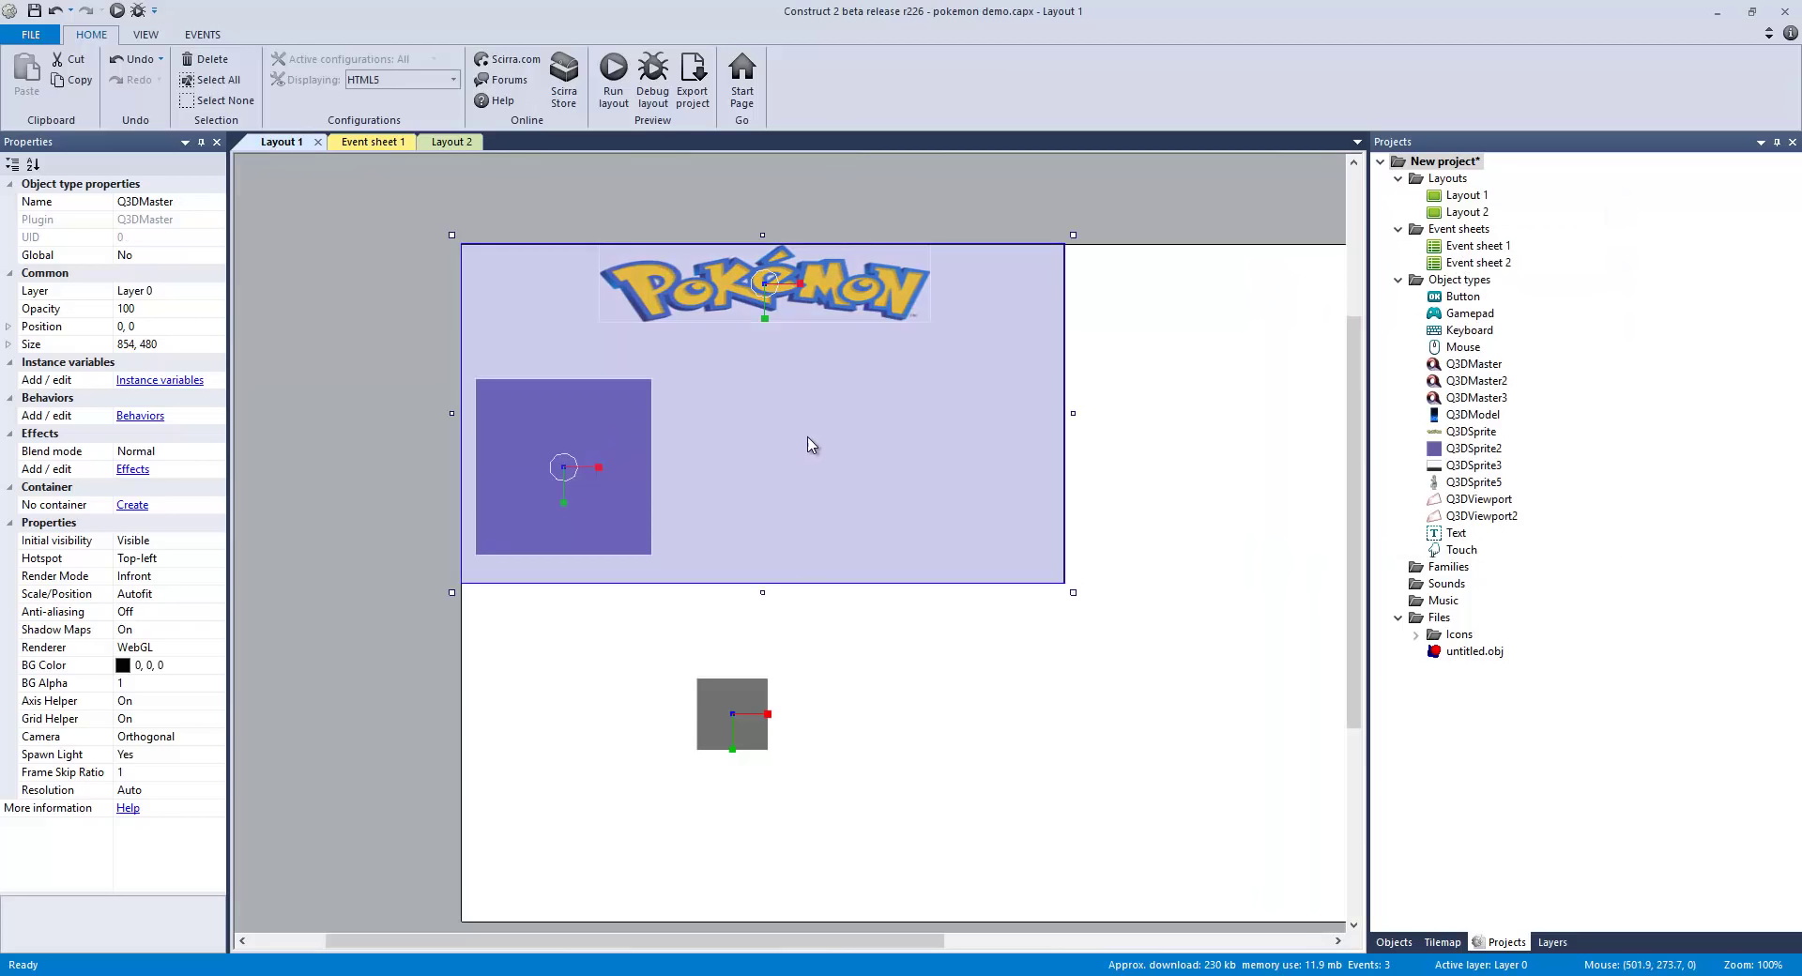
pyautogui.click(582, 429)
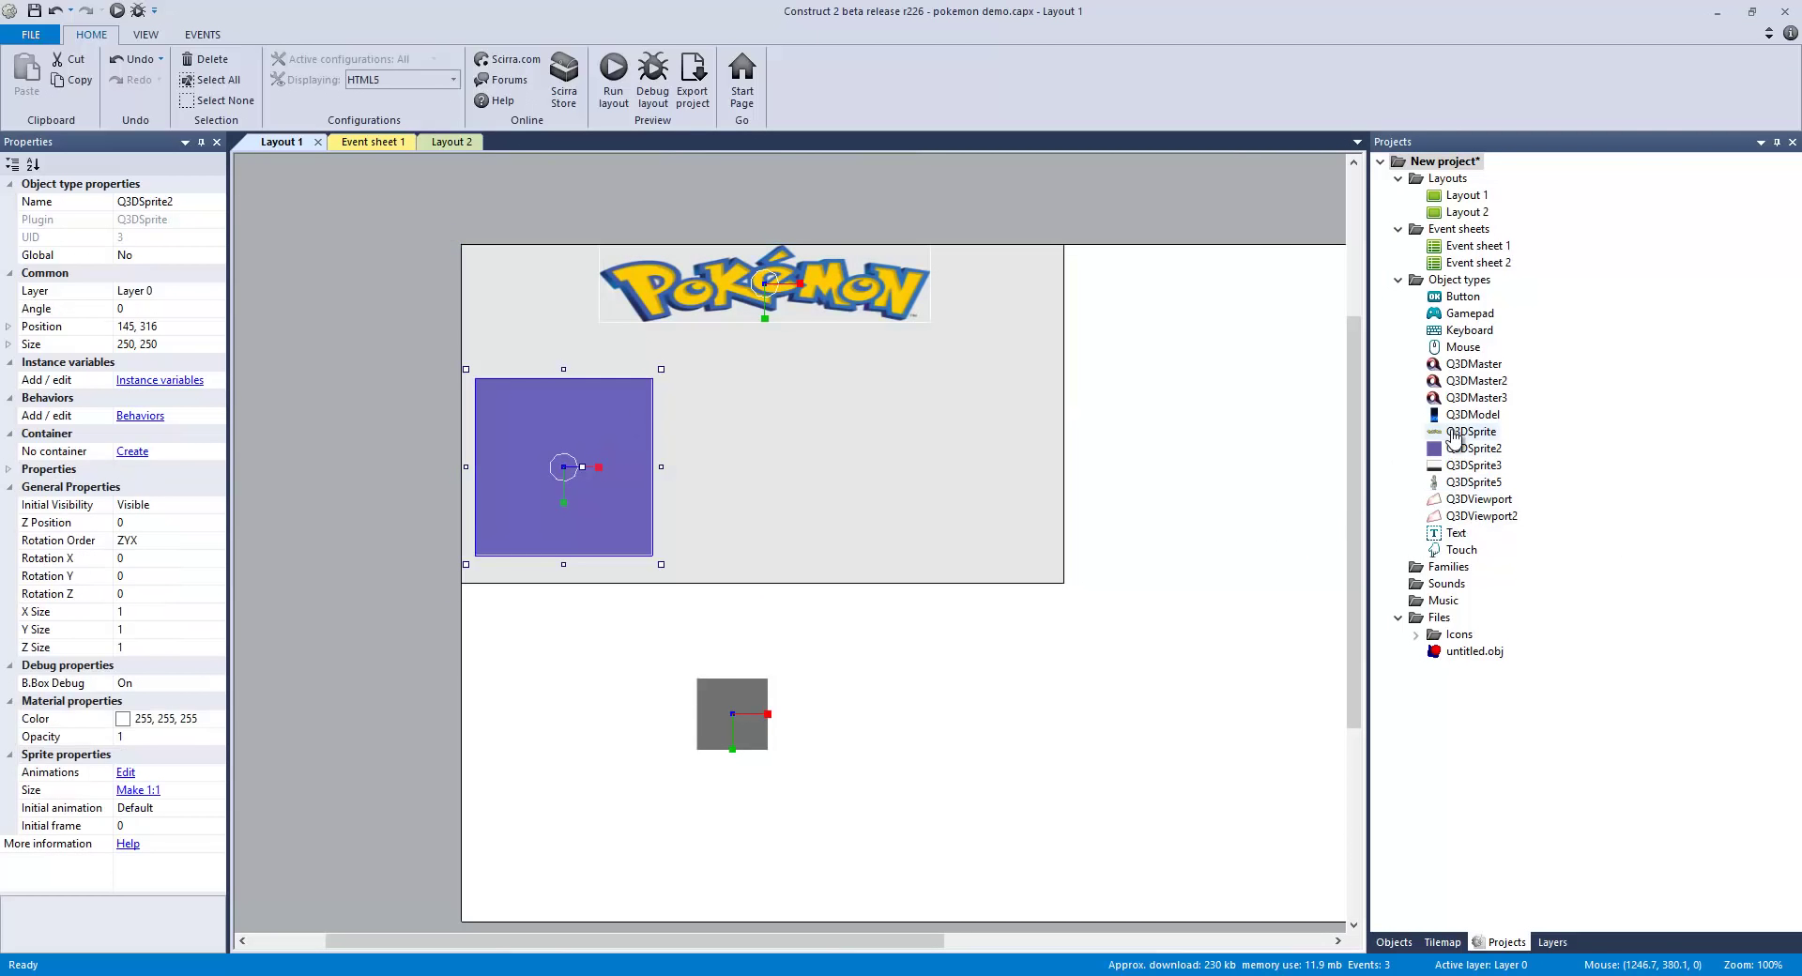
pyautogui.click(723, 719)
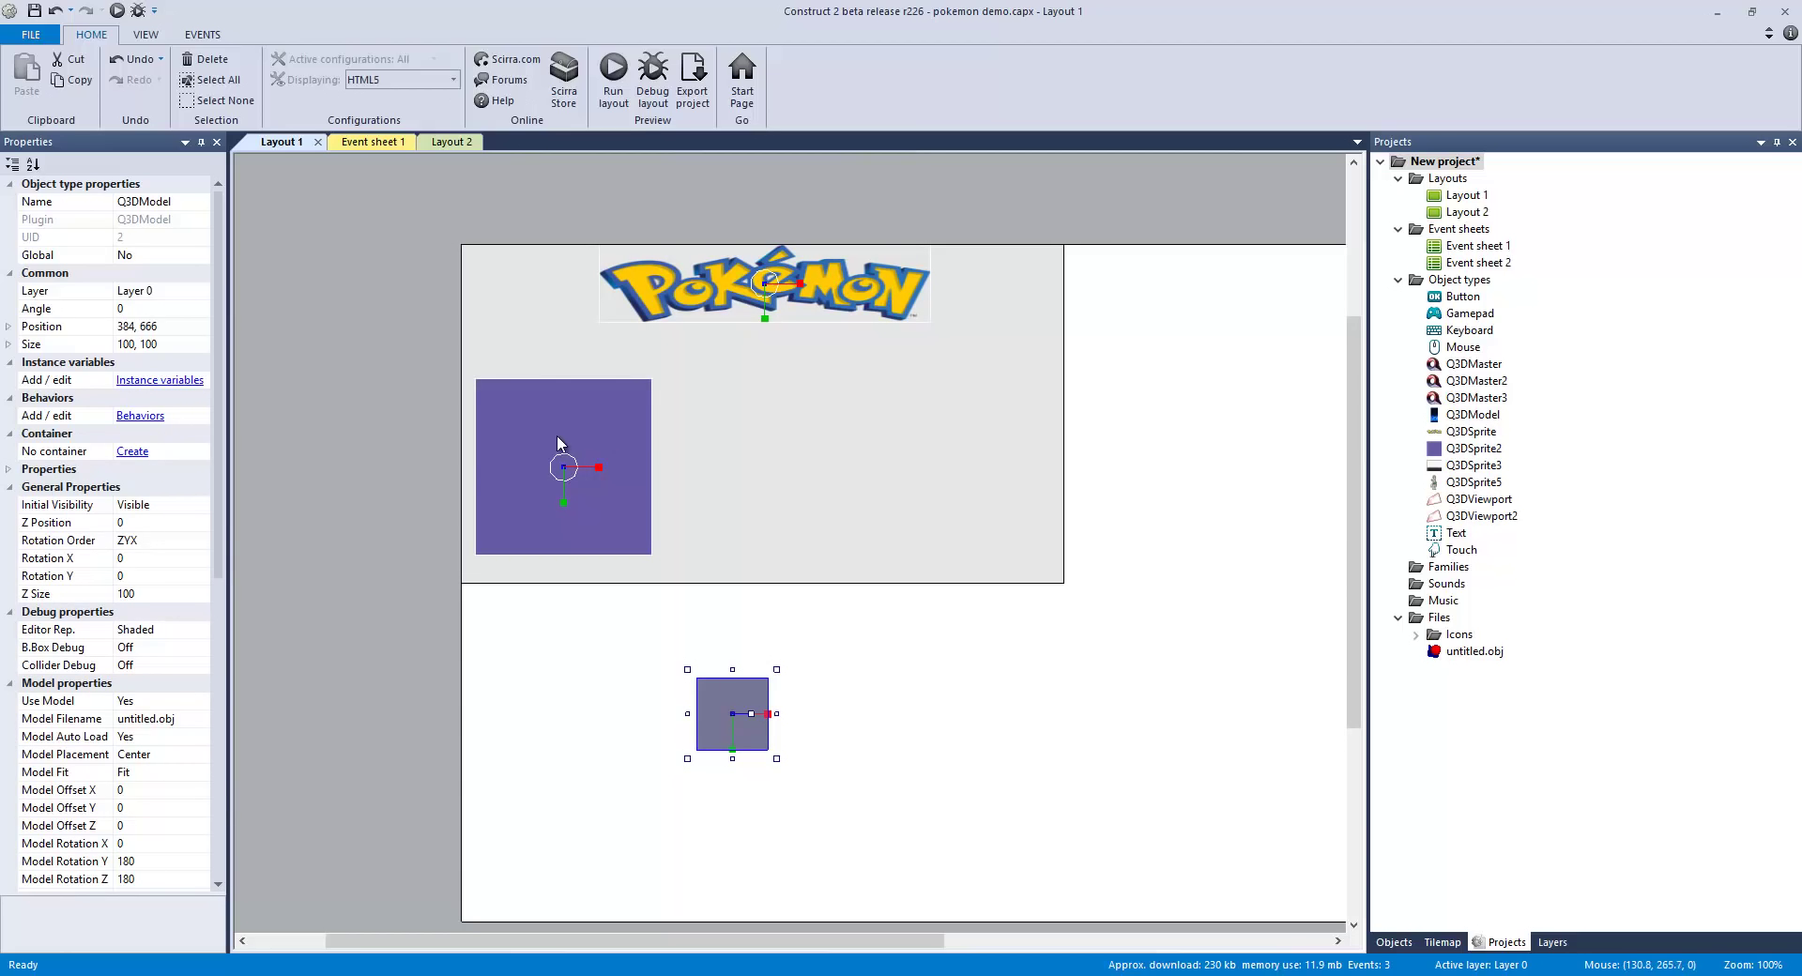
pyautogui.click(587, 432)
pyautogui.click(728, 314)
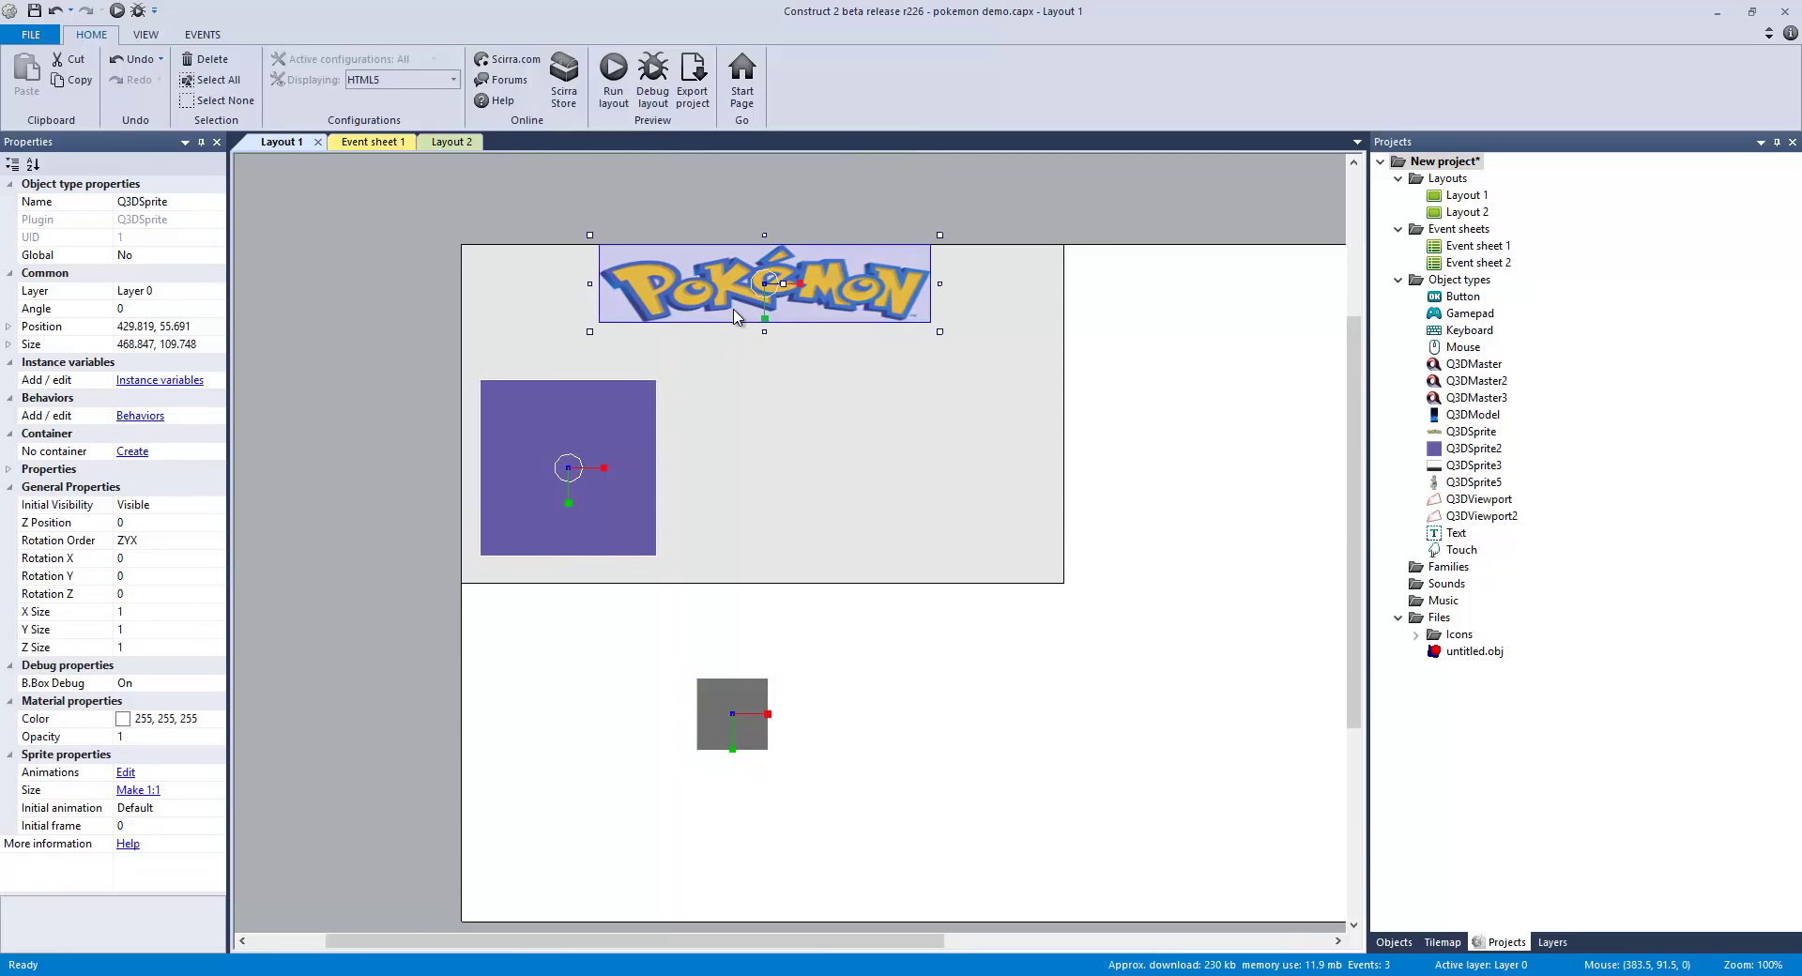
pyautogui.click(894, 423)
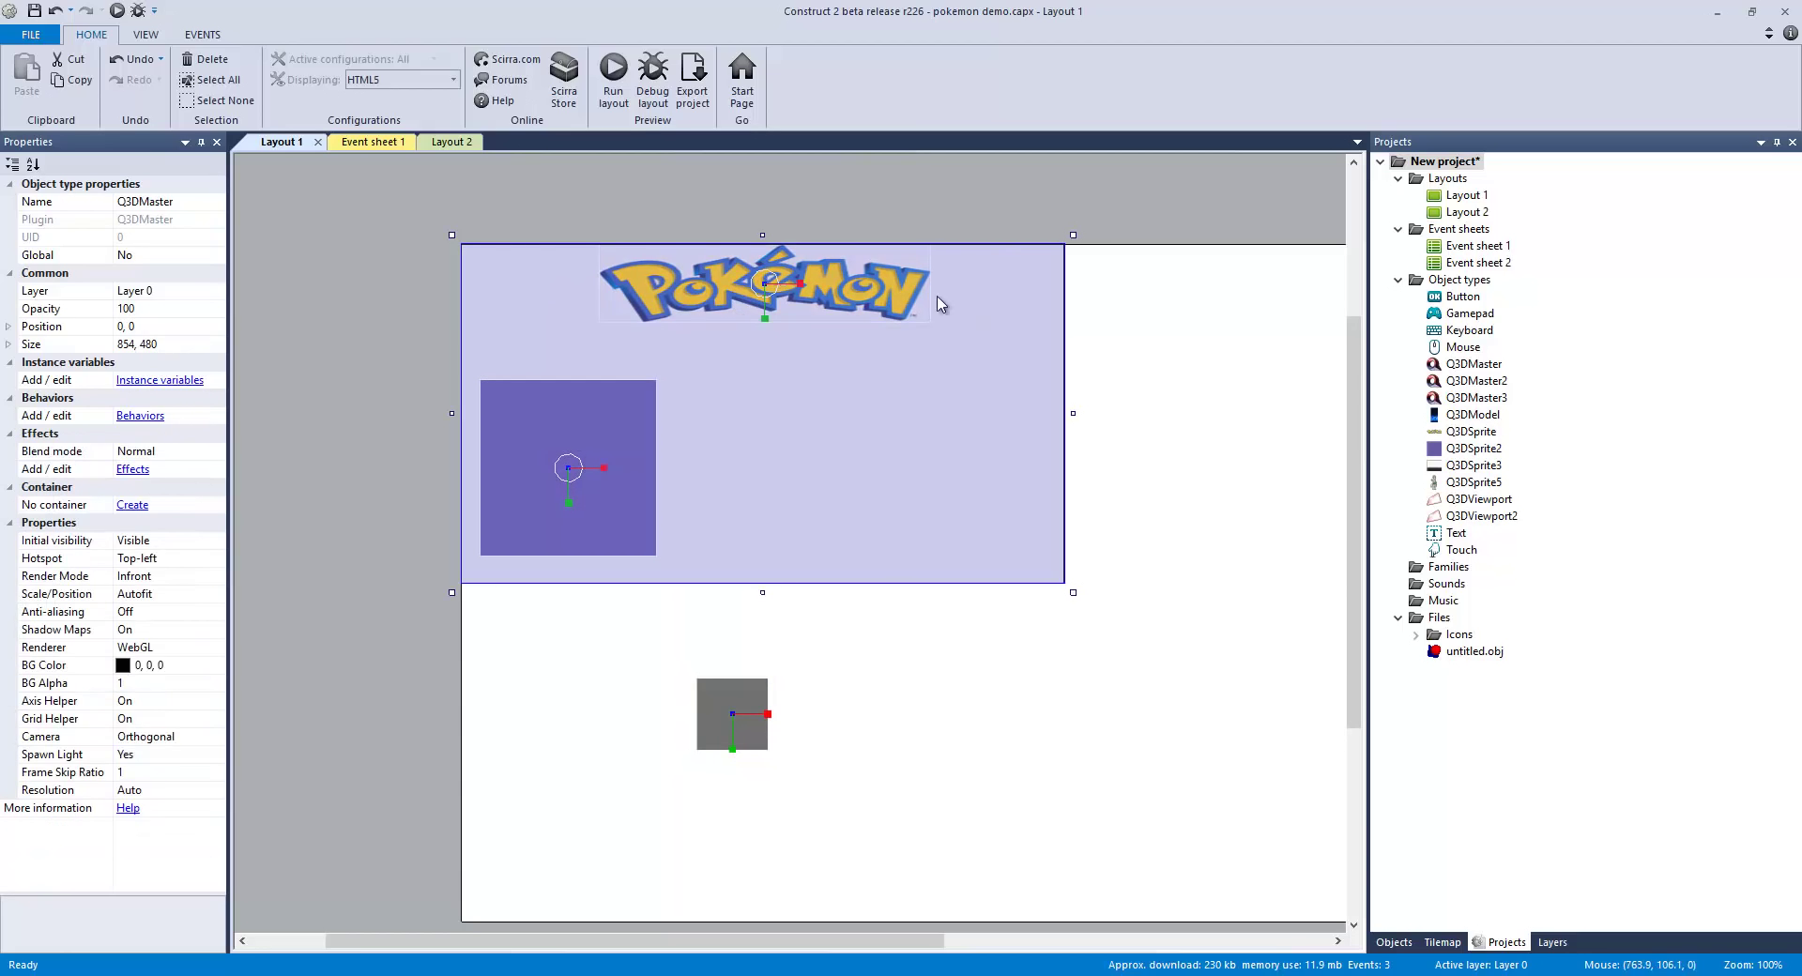
pyautogui.rightClick(390, 285)
pyautogui.click(441, 299)
pyautogui.scroll(-5, 549, 434)
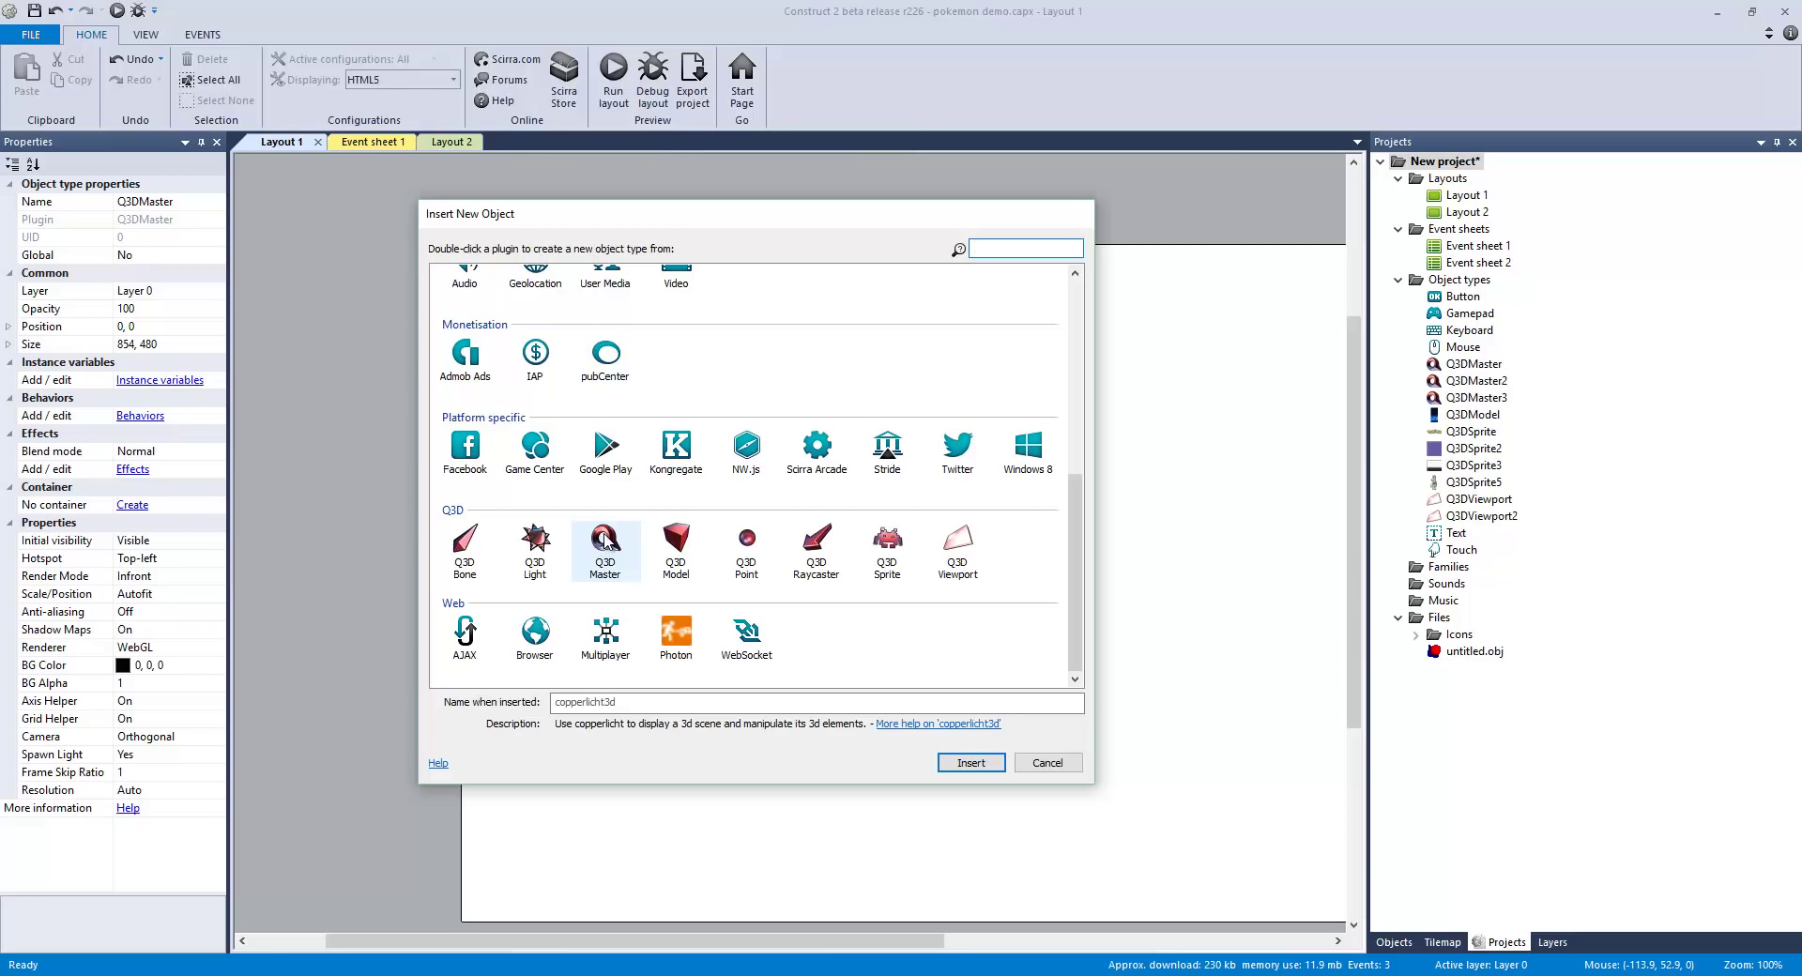
pyautogui.click(680, 558)
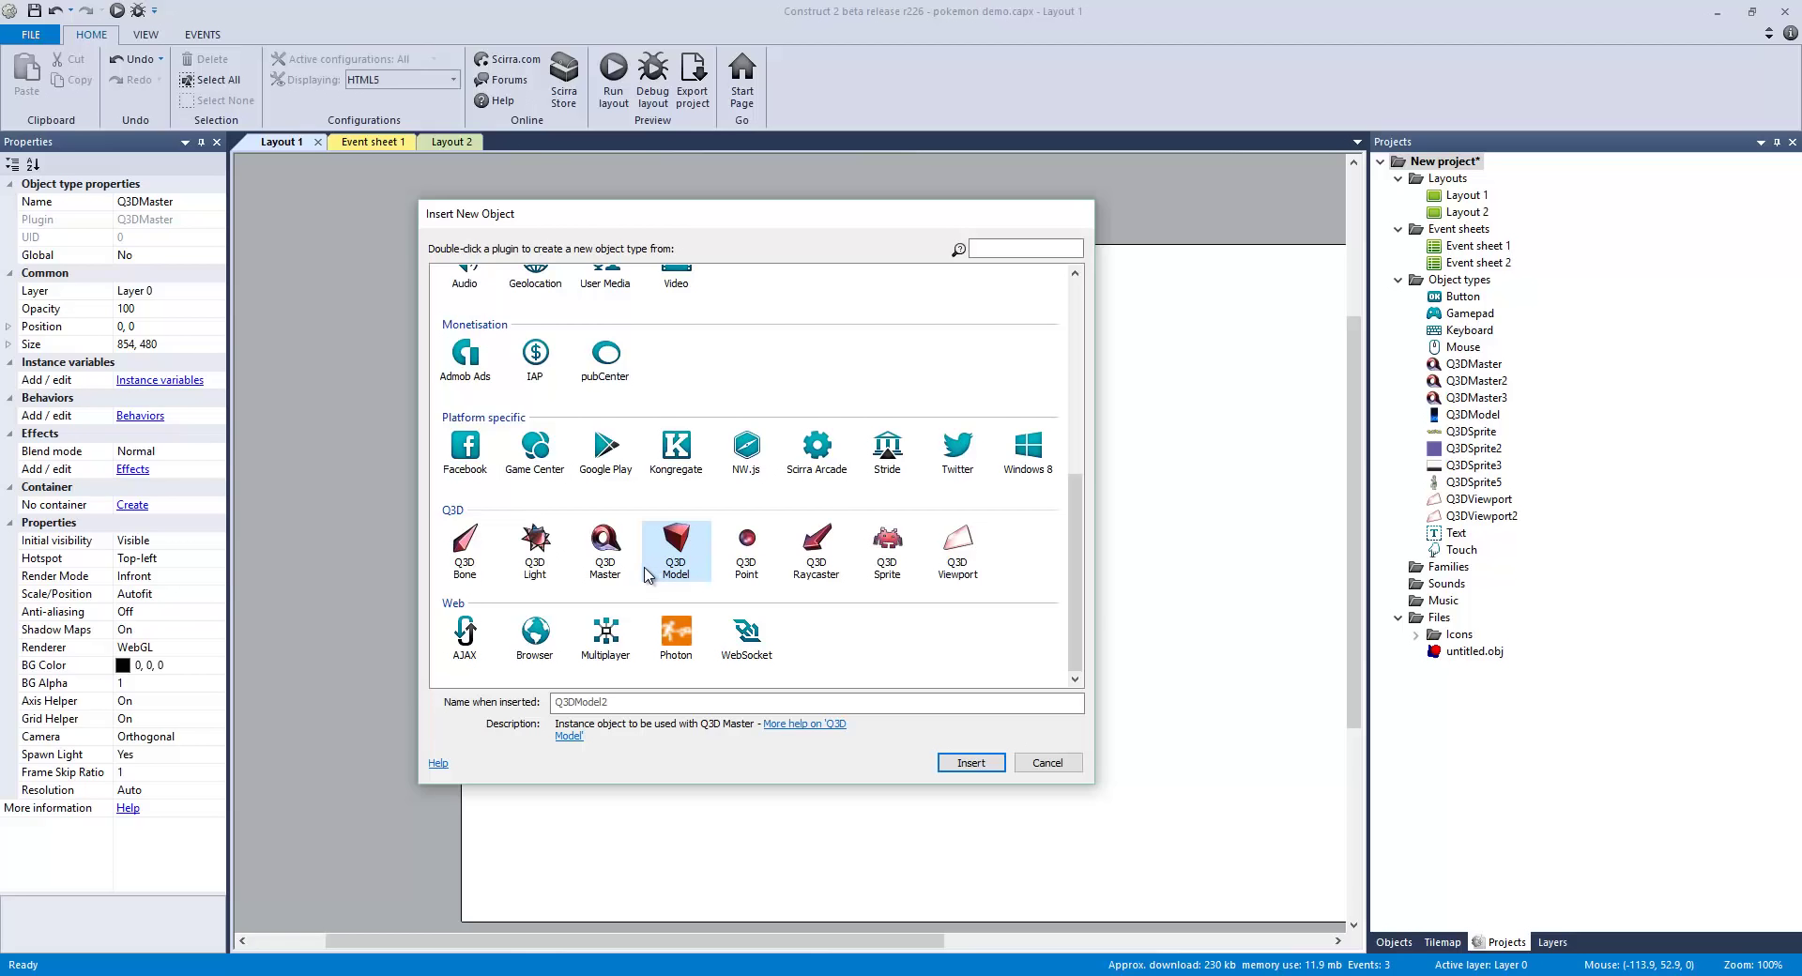
pyautogui.click(887, 563)
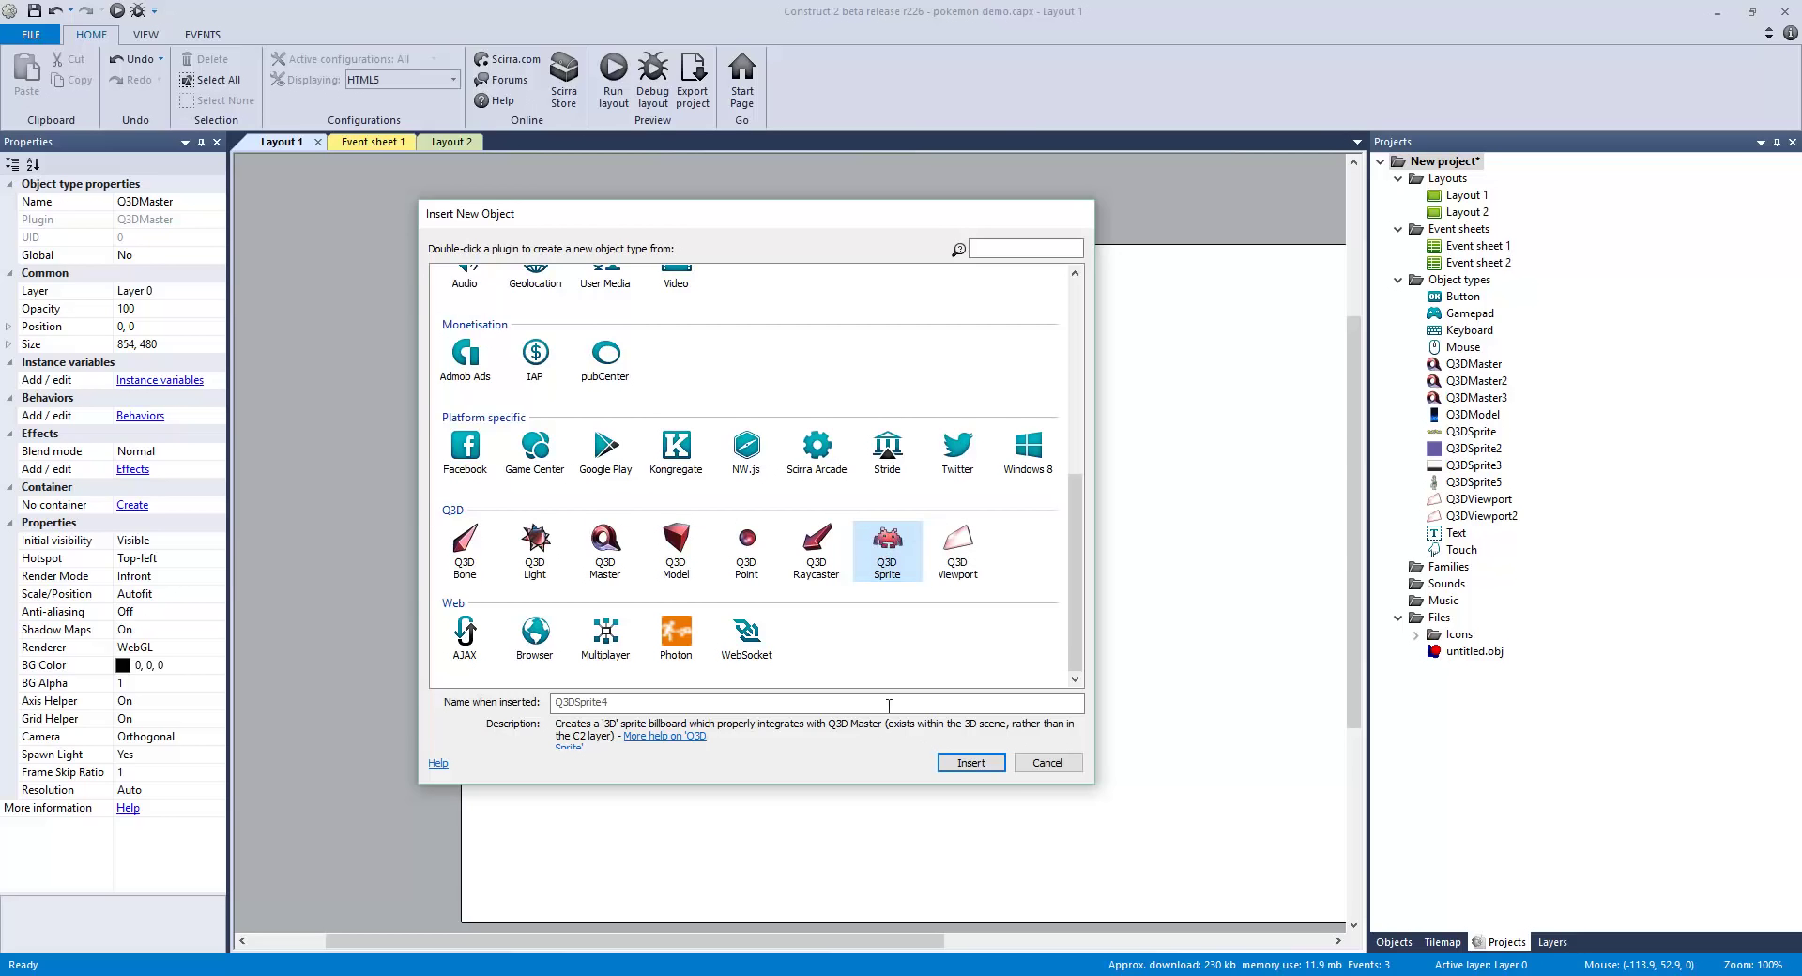
pyautogui.click(1058, 766)
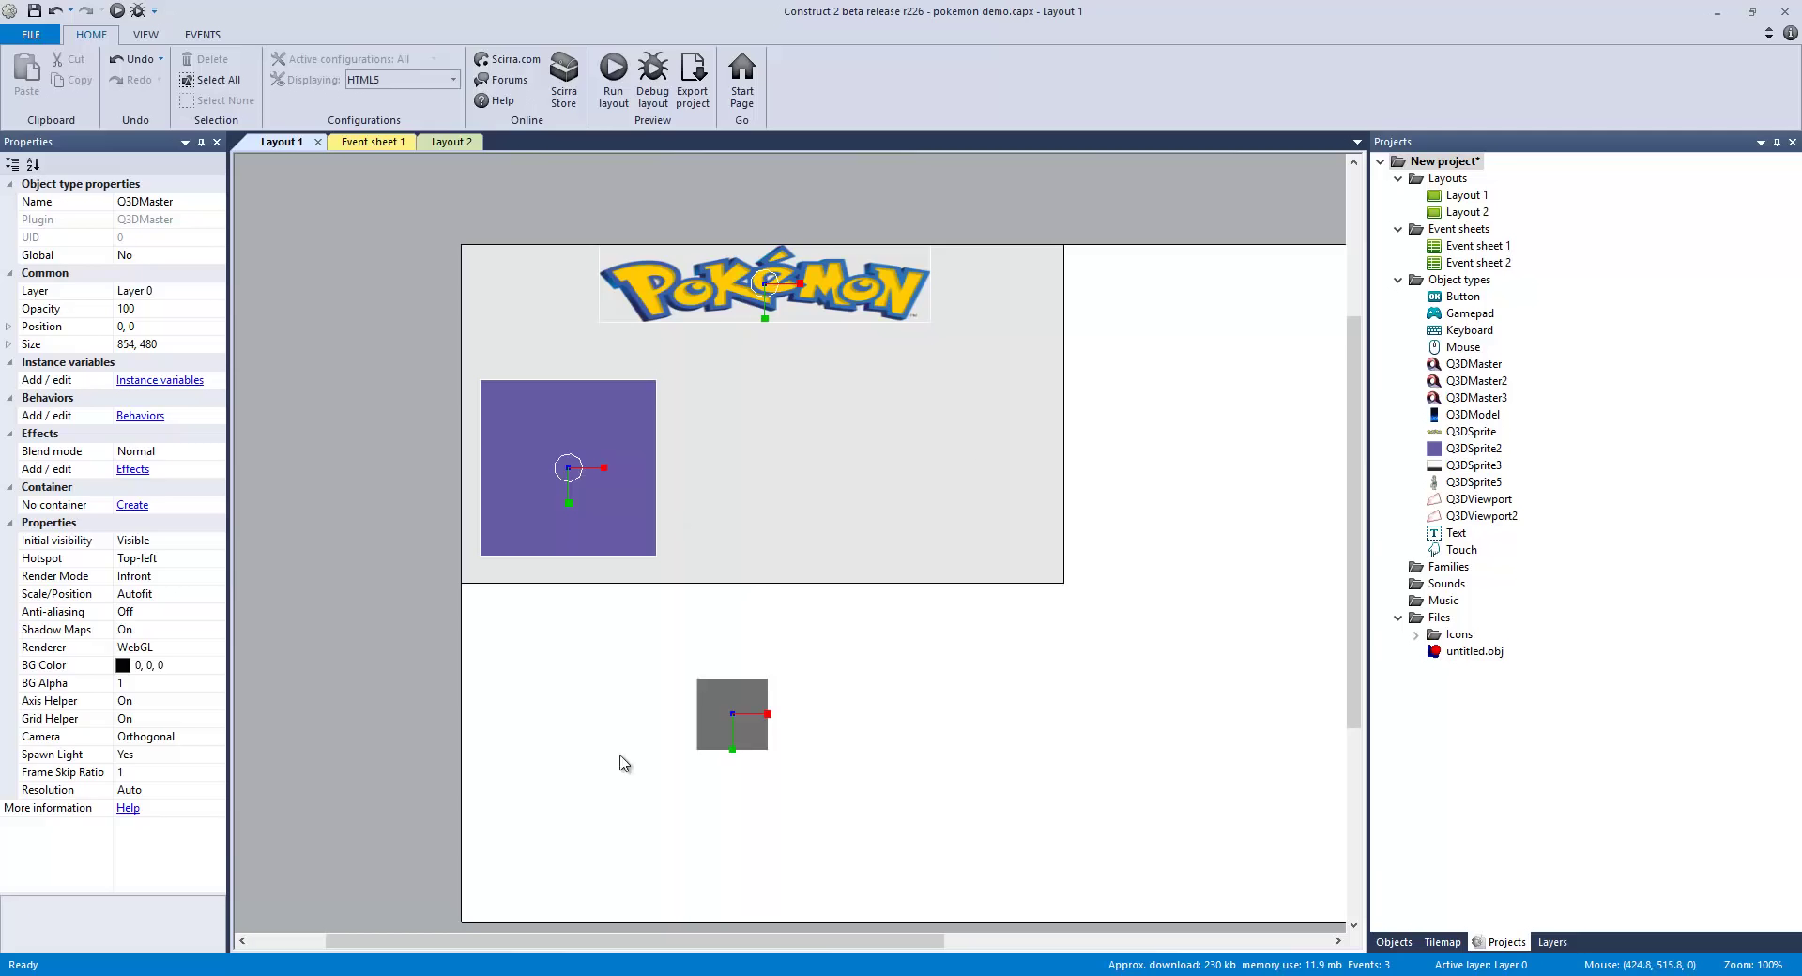
# Step: Move the Q3DModel box up into the layout and test it in a preview
pyautogui.click(746, 723)
pyautogui.moveTo(722, 706); pyautogui.dragTo(717, 707)
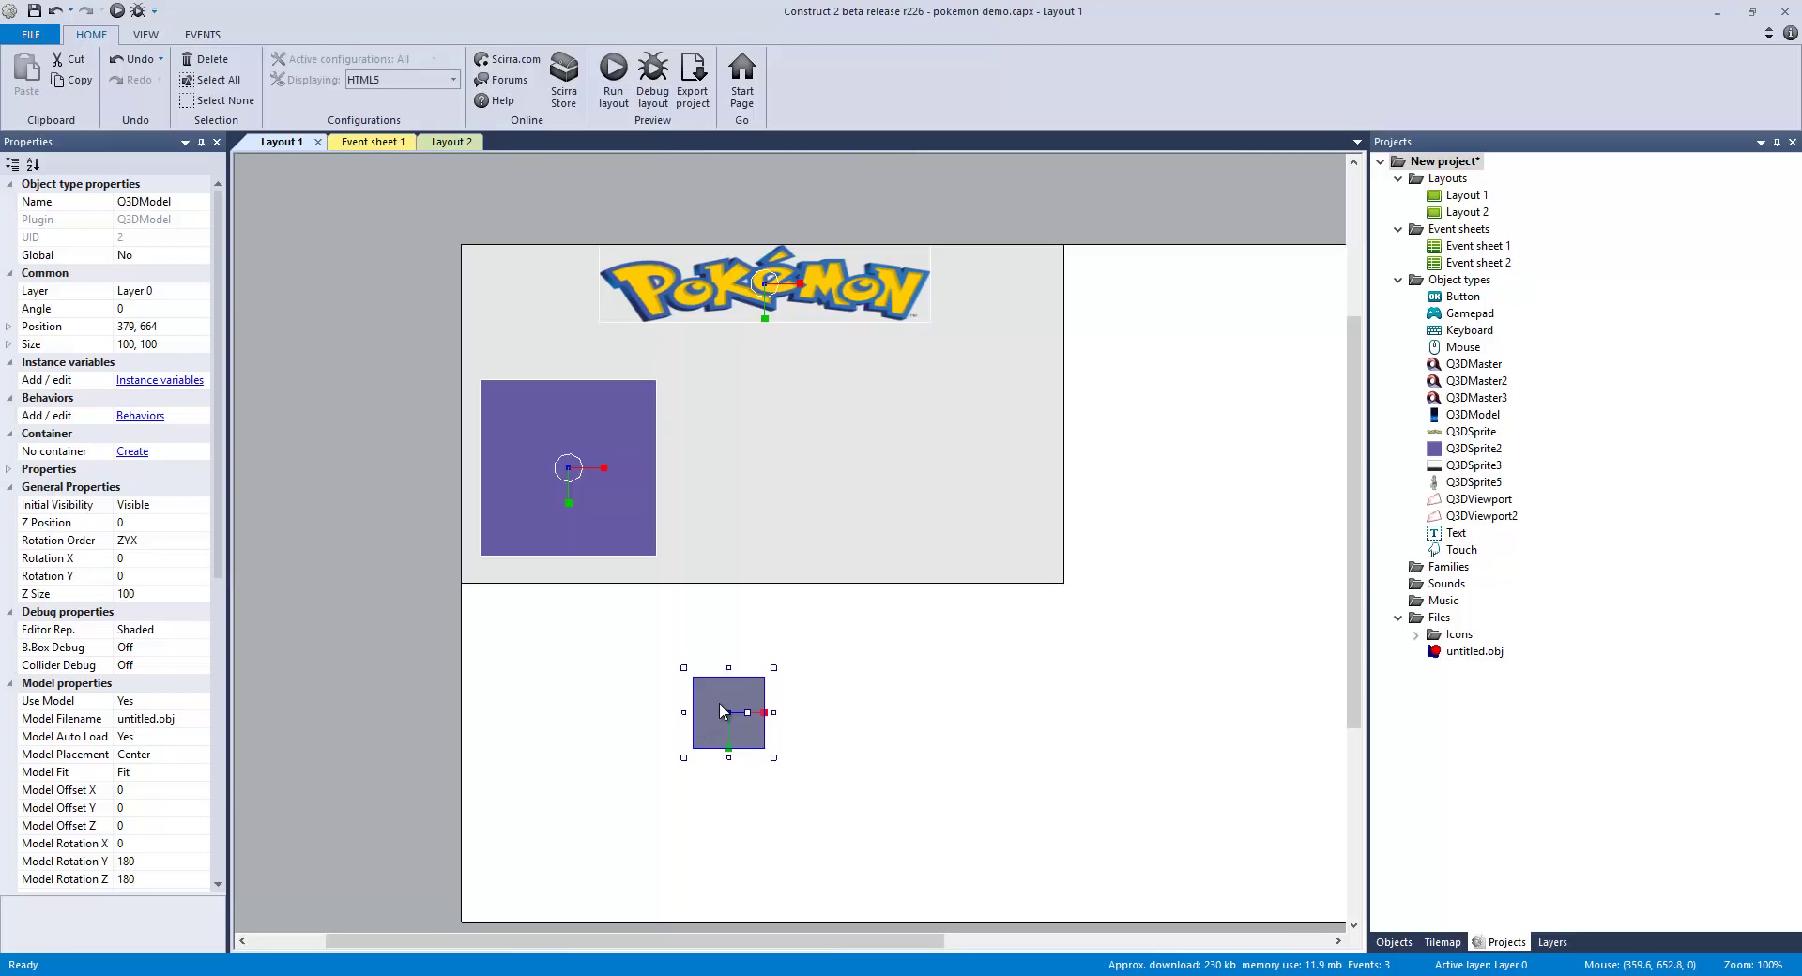
pyautogui.moveTo(718, 715); pyautogui.dragTo(774, 460)
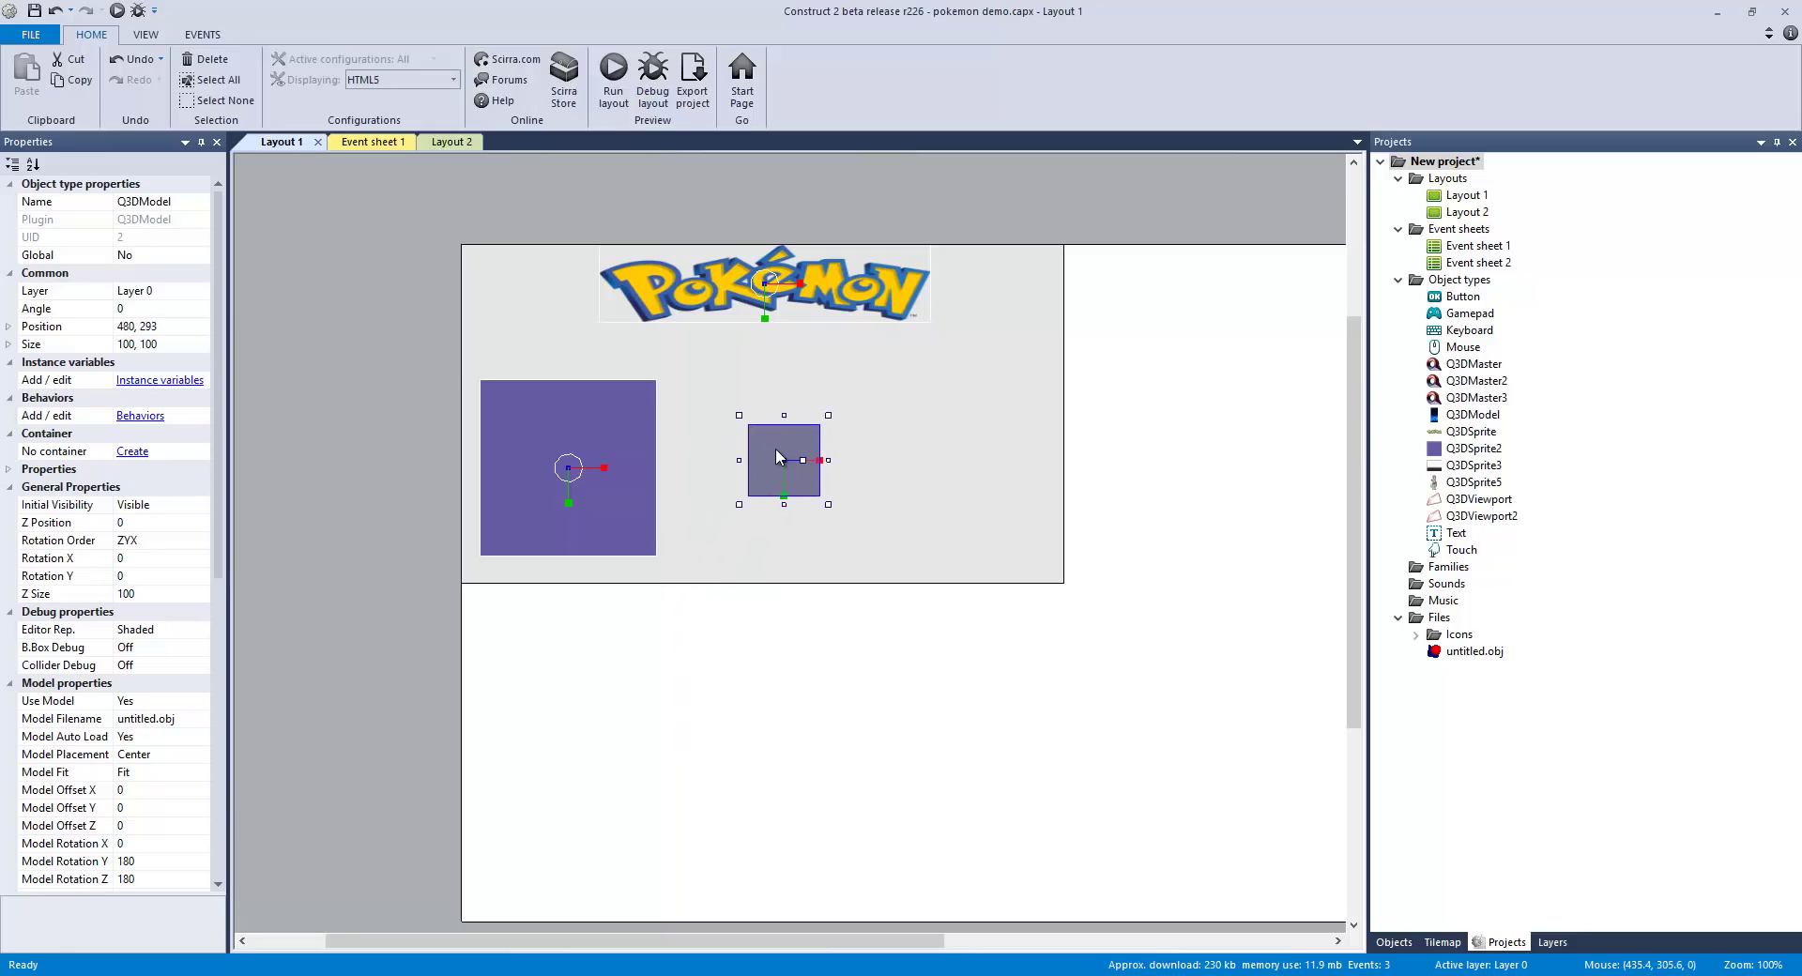
pyautogui.click(614, 73)
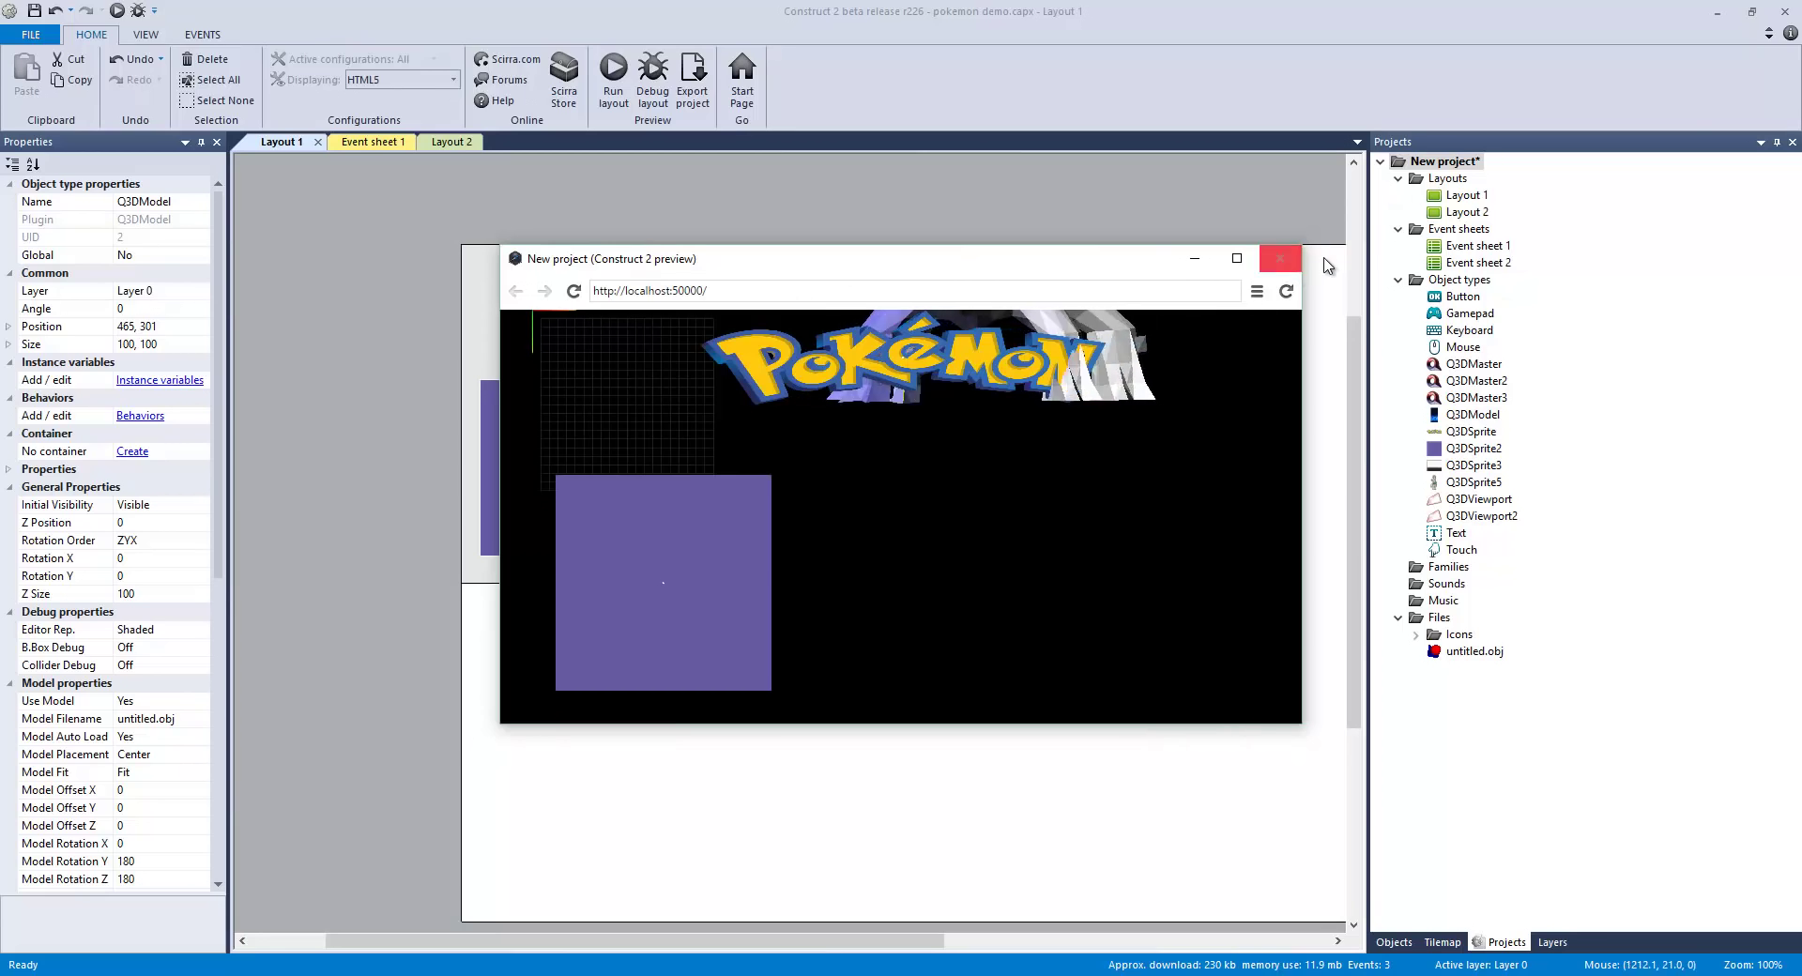
pyautogui.click(1288, 264)
# Step: Move the Q3DModel box below the layout to 662, 673, previewing each position, then view Event sheet 1
pyautogui.moveTo(826, 449); pyautogui.dragTo(787, 761)
pyautogui.click(605, 94)
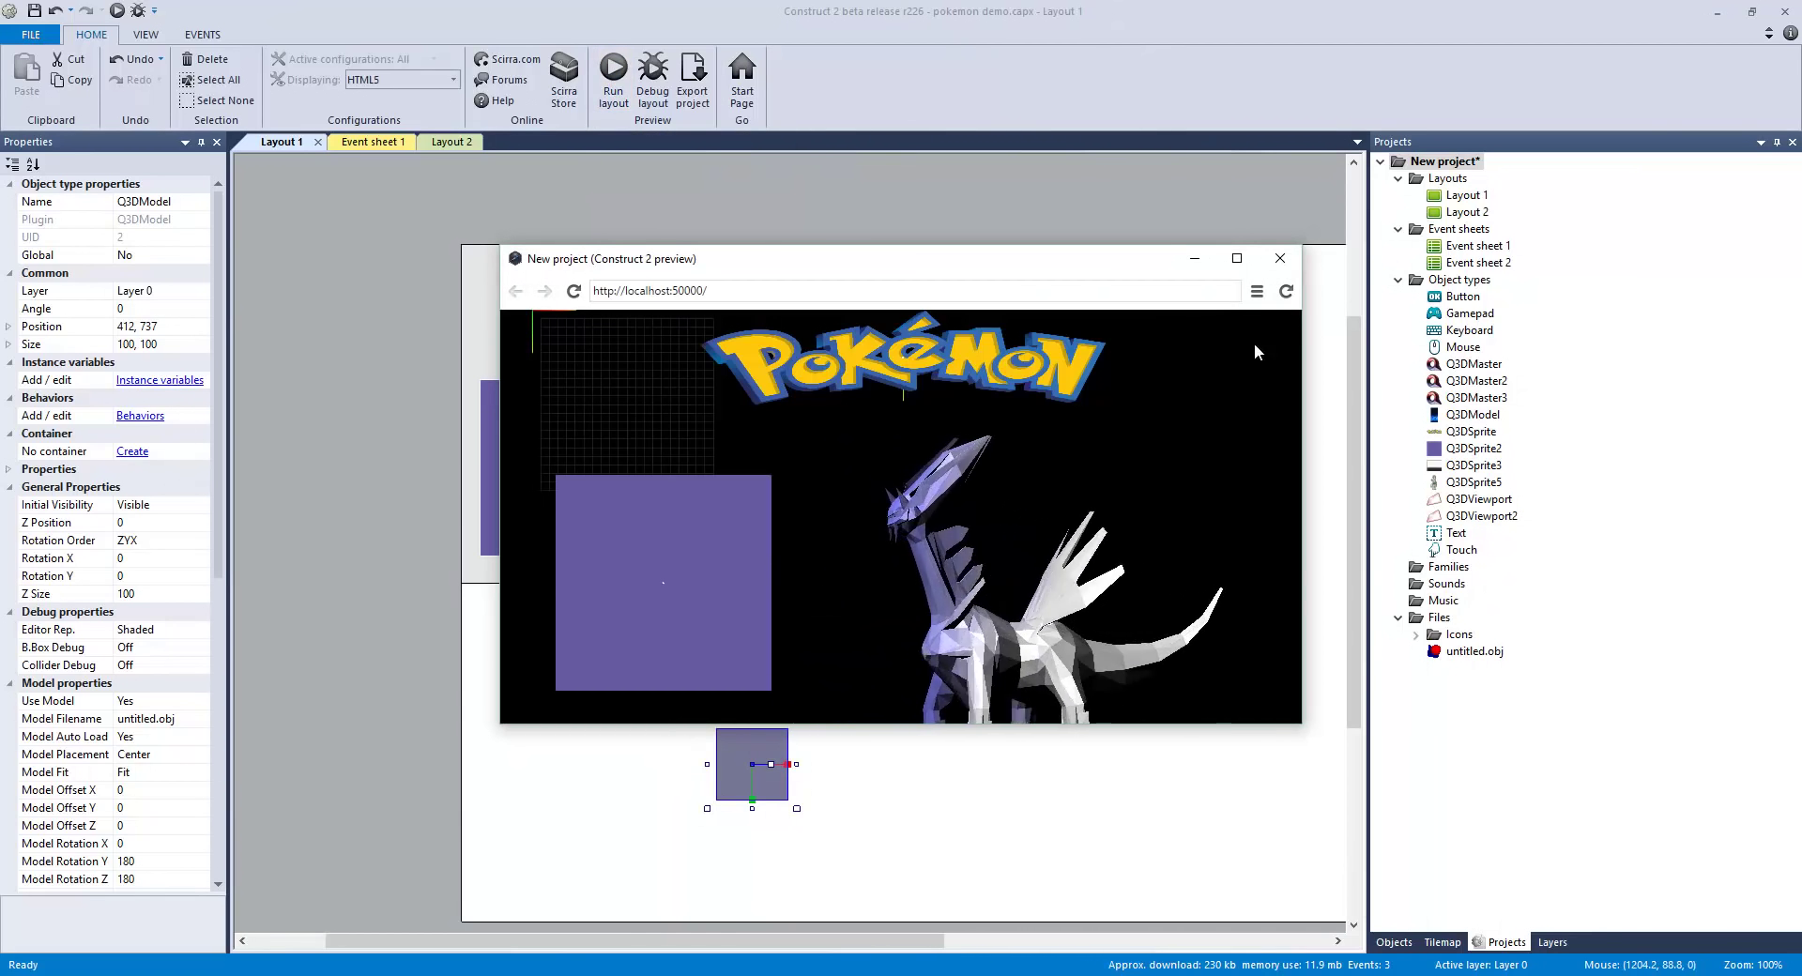
pyautogui.click(1279, 258)
pyautogui.moveTo(805, 756); pyautogui.dragTo(981, 710)
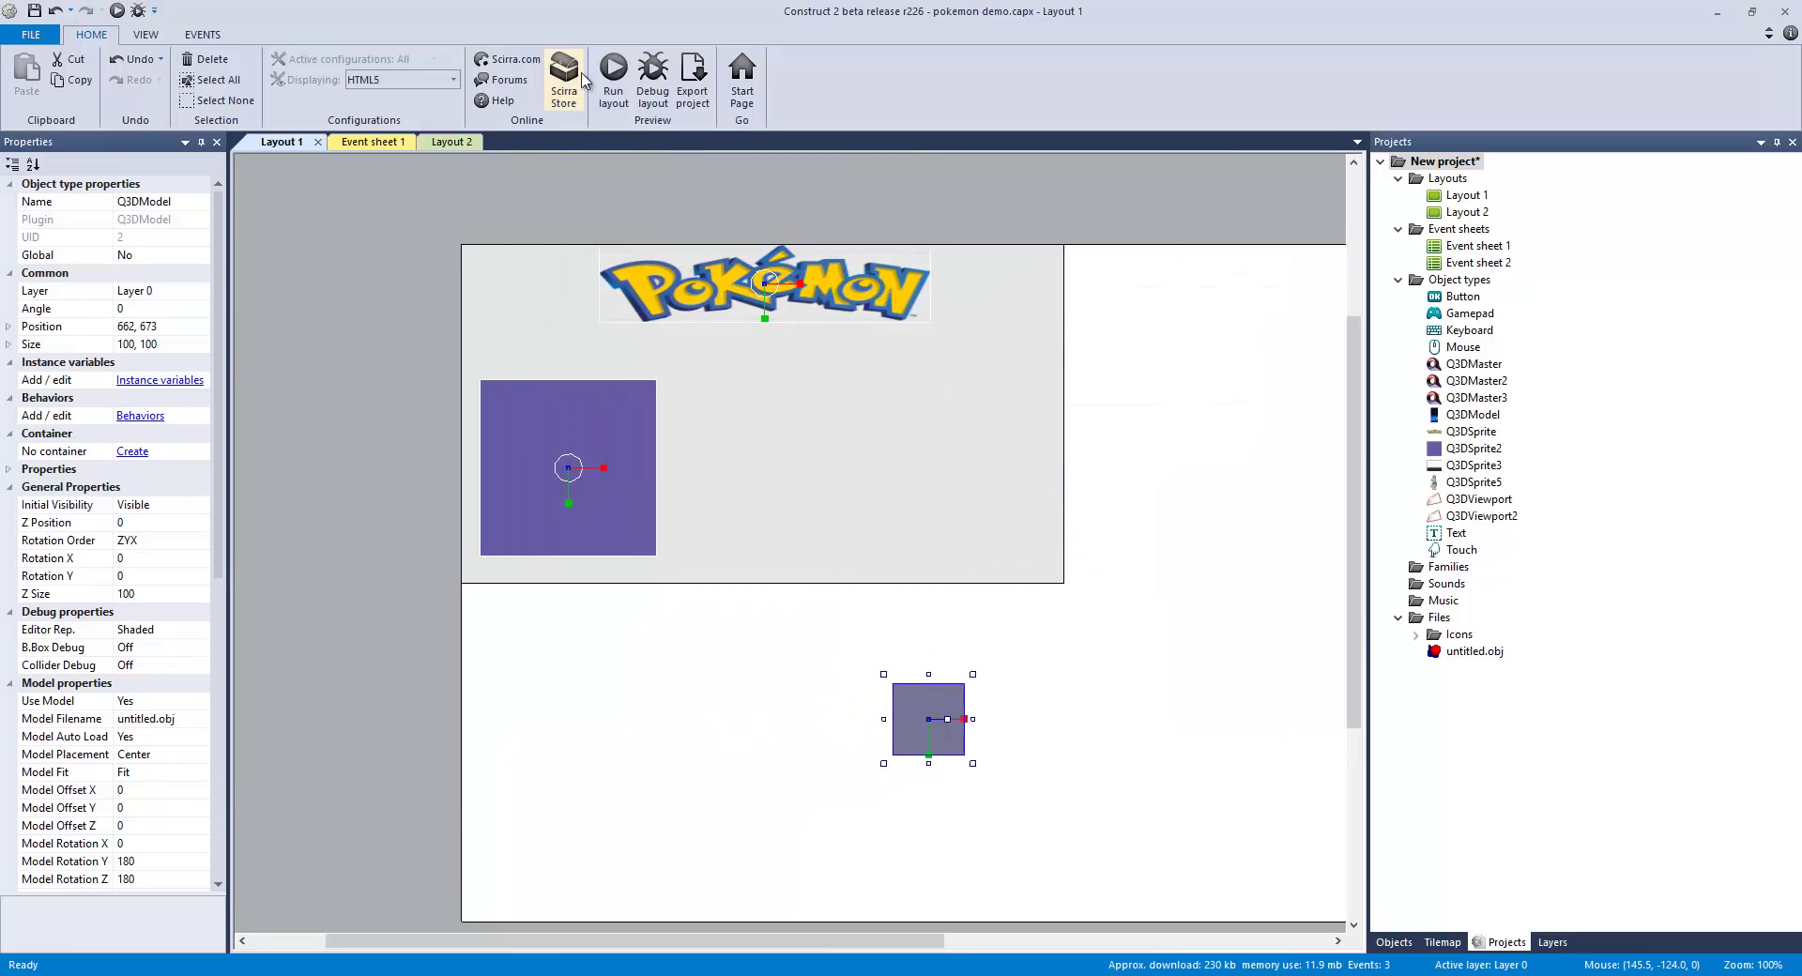
pyautogui.click(614, 71)
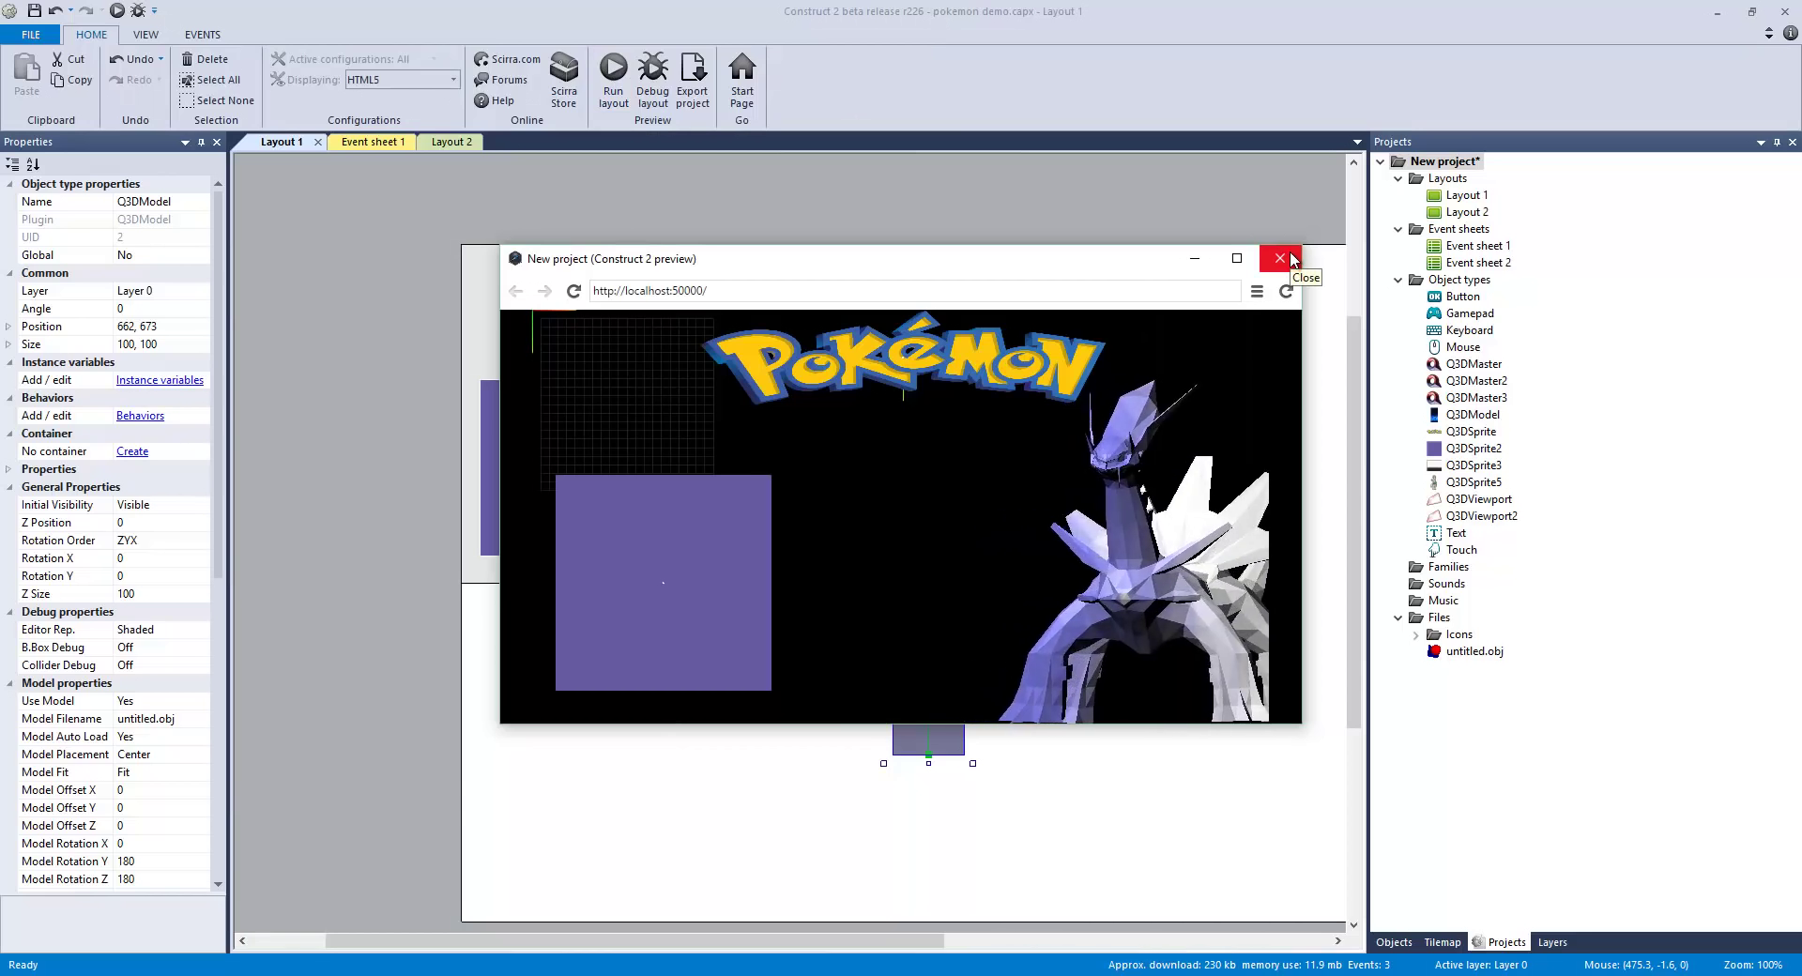
pyautogui.click(1290, 258)
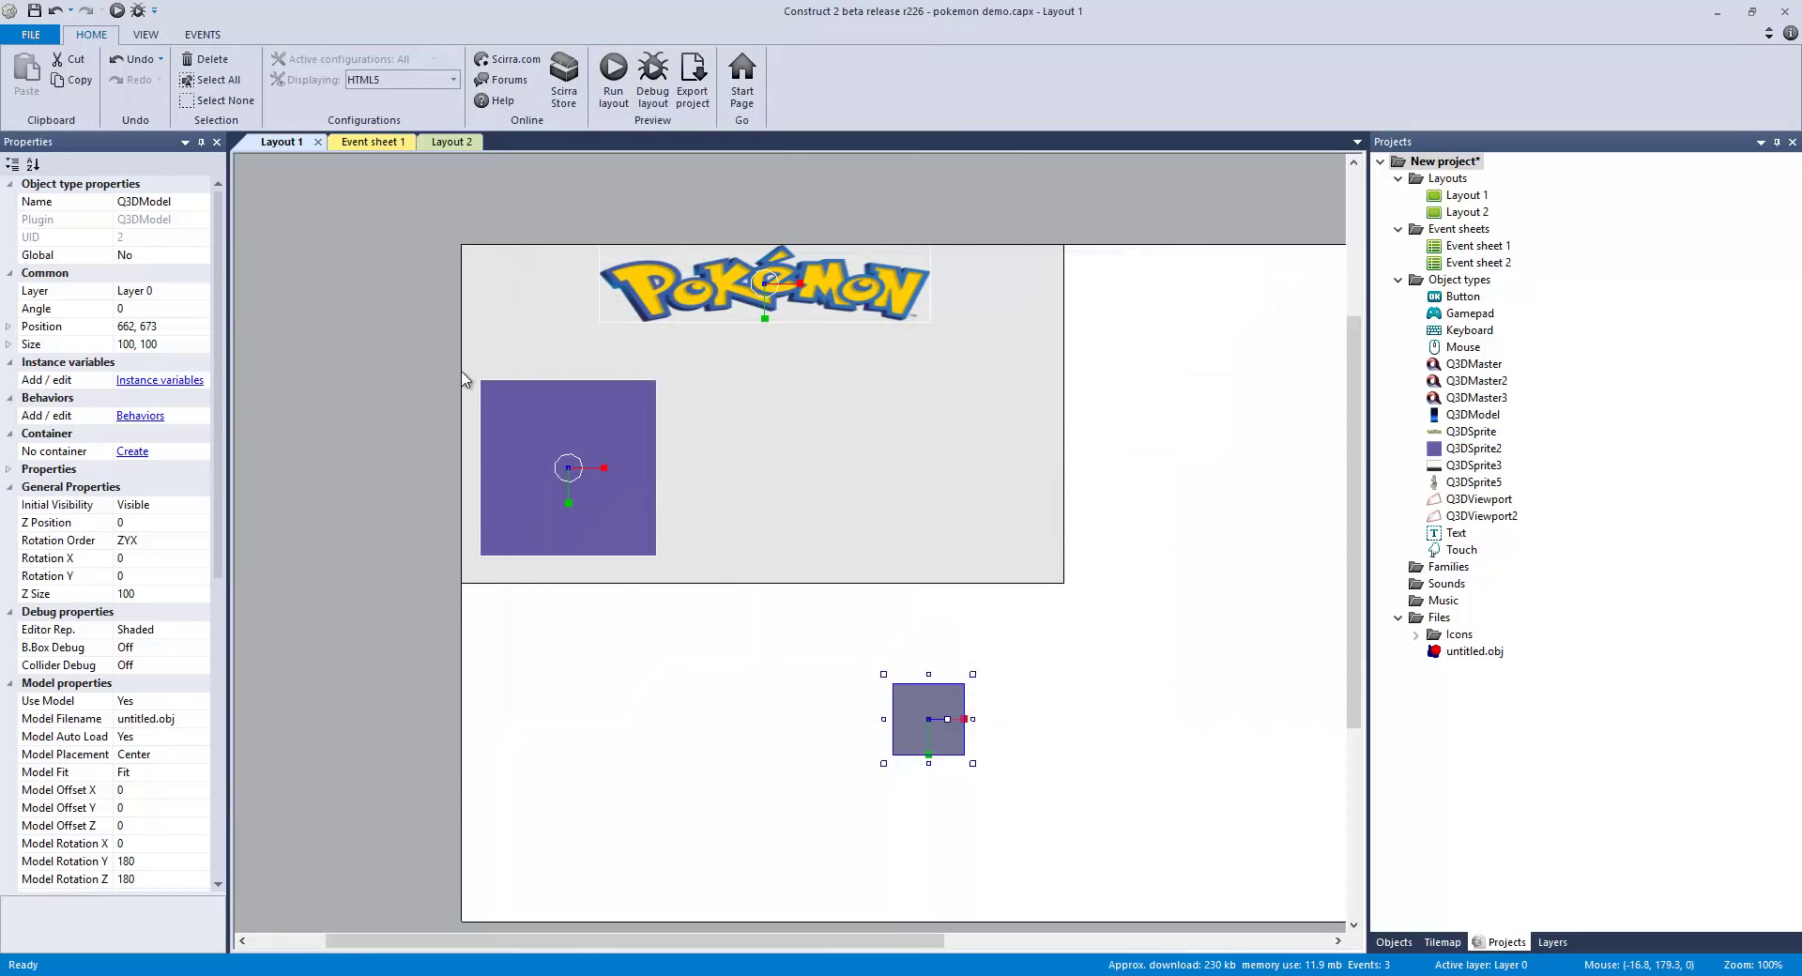
pyautogui.click(372, 142)
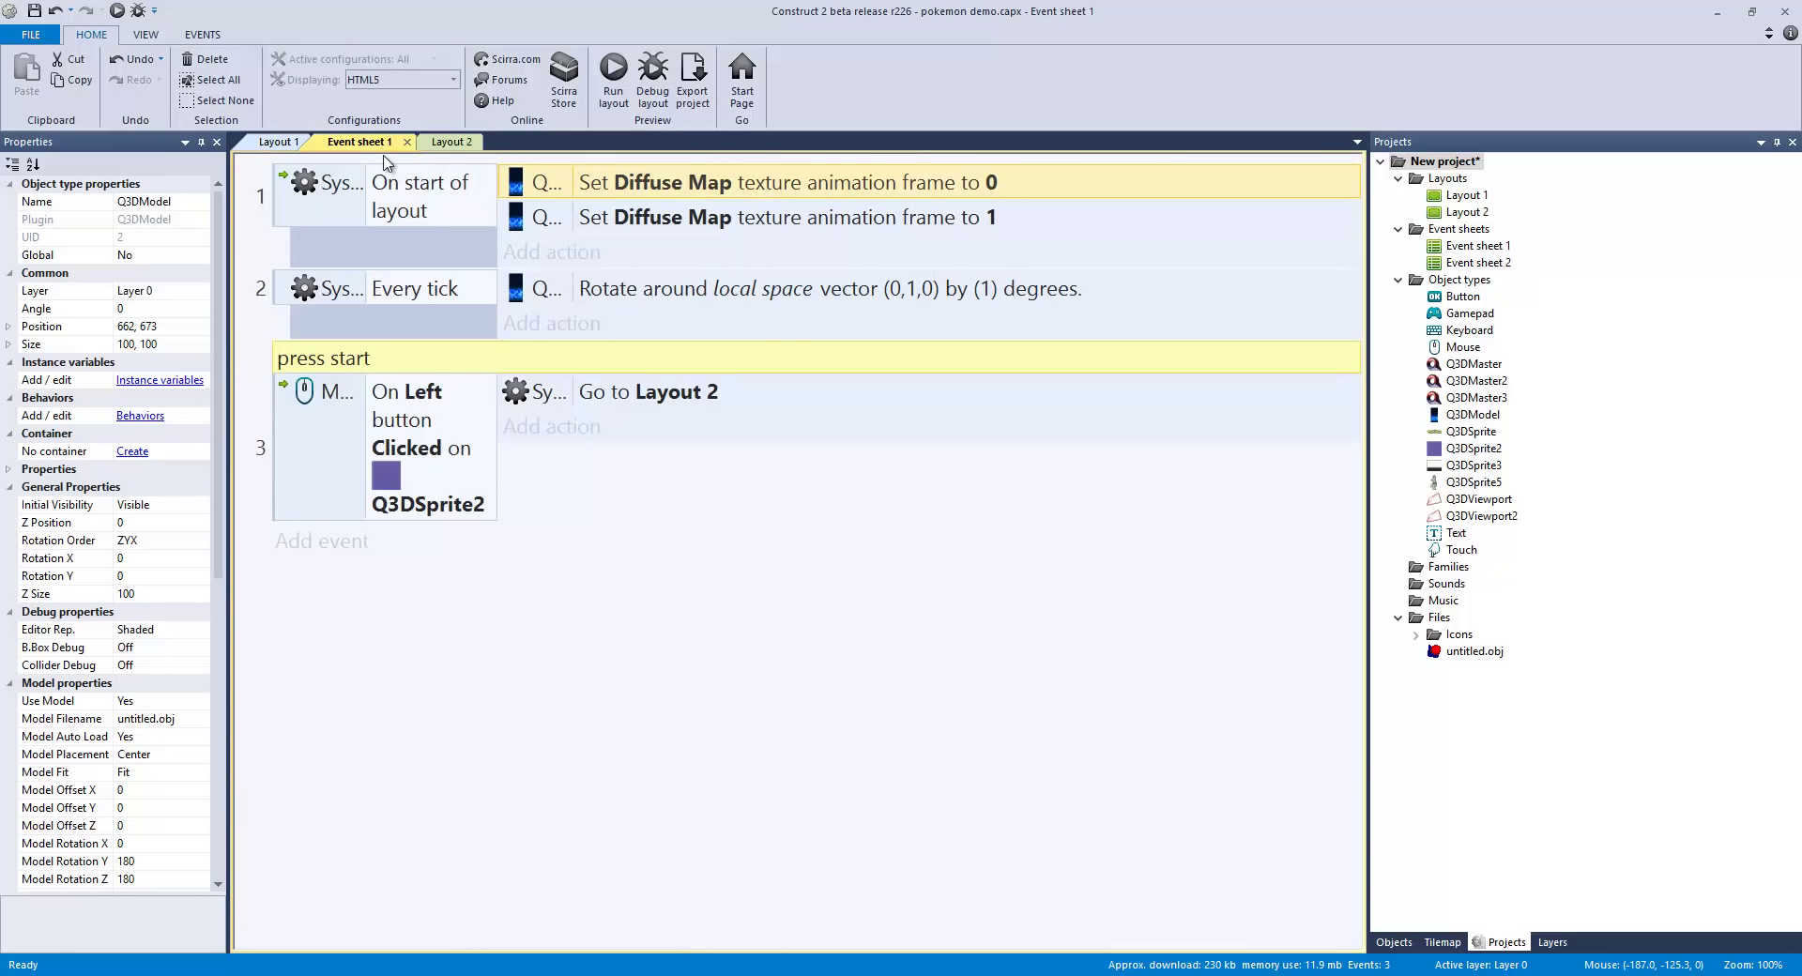
# Step: Open the Q3DModel's DiffuseMap image editor and enlarge its Animation frames panel
pyautogui.click(272, 142)
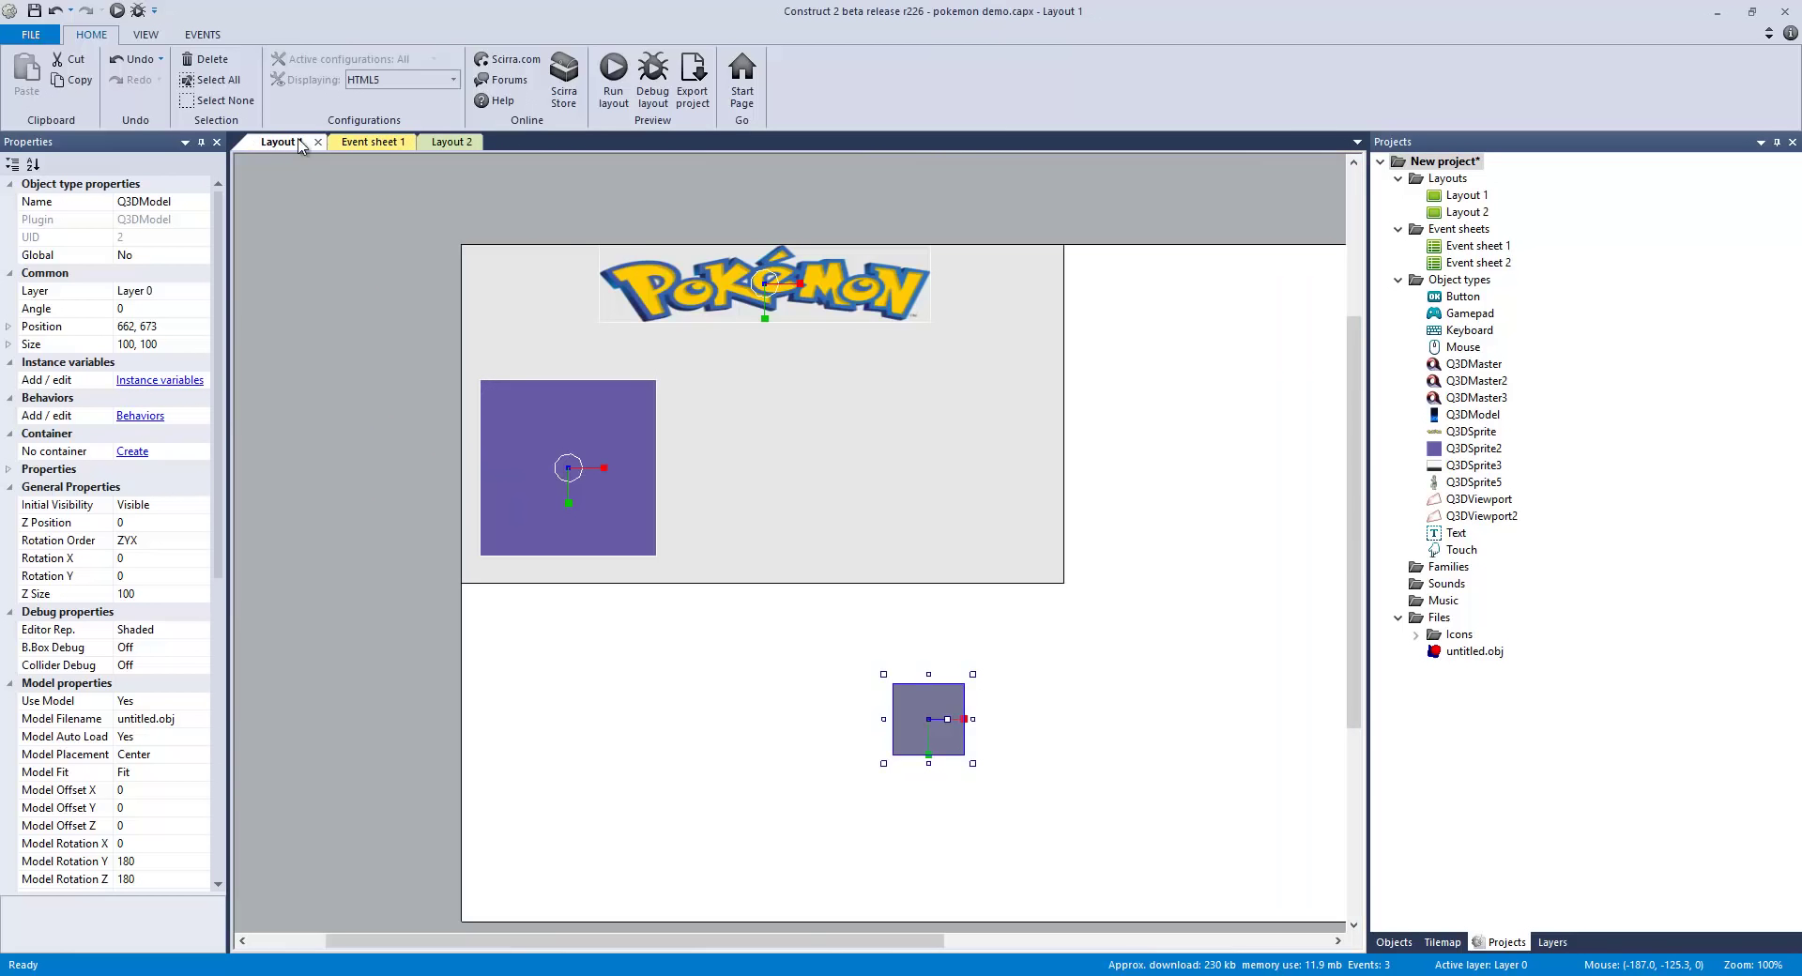
pyautogui.doubleClick(928, 725)
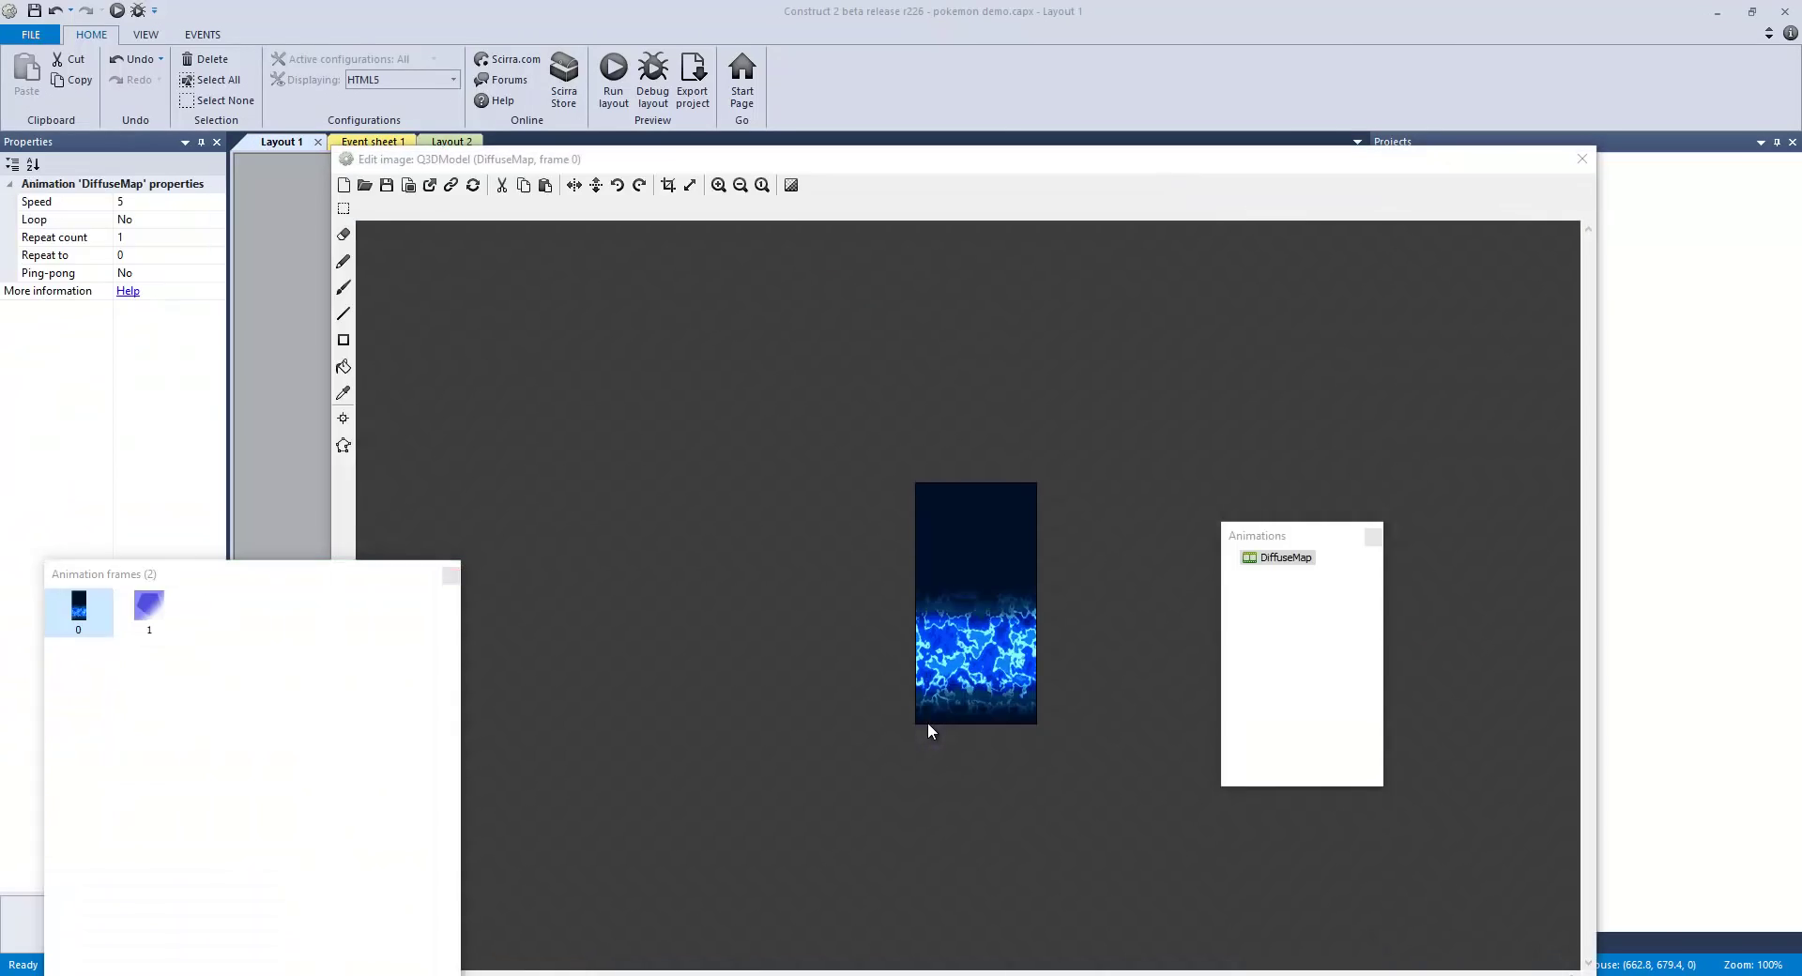
pyautogui.click(80, 614)
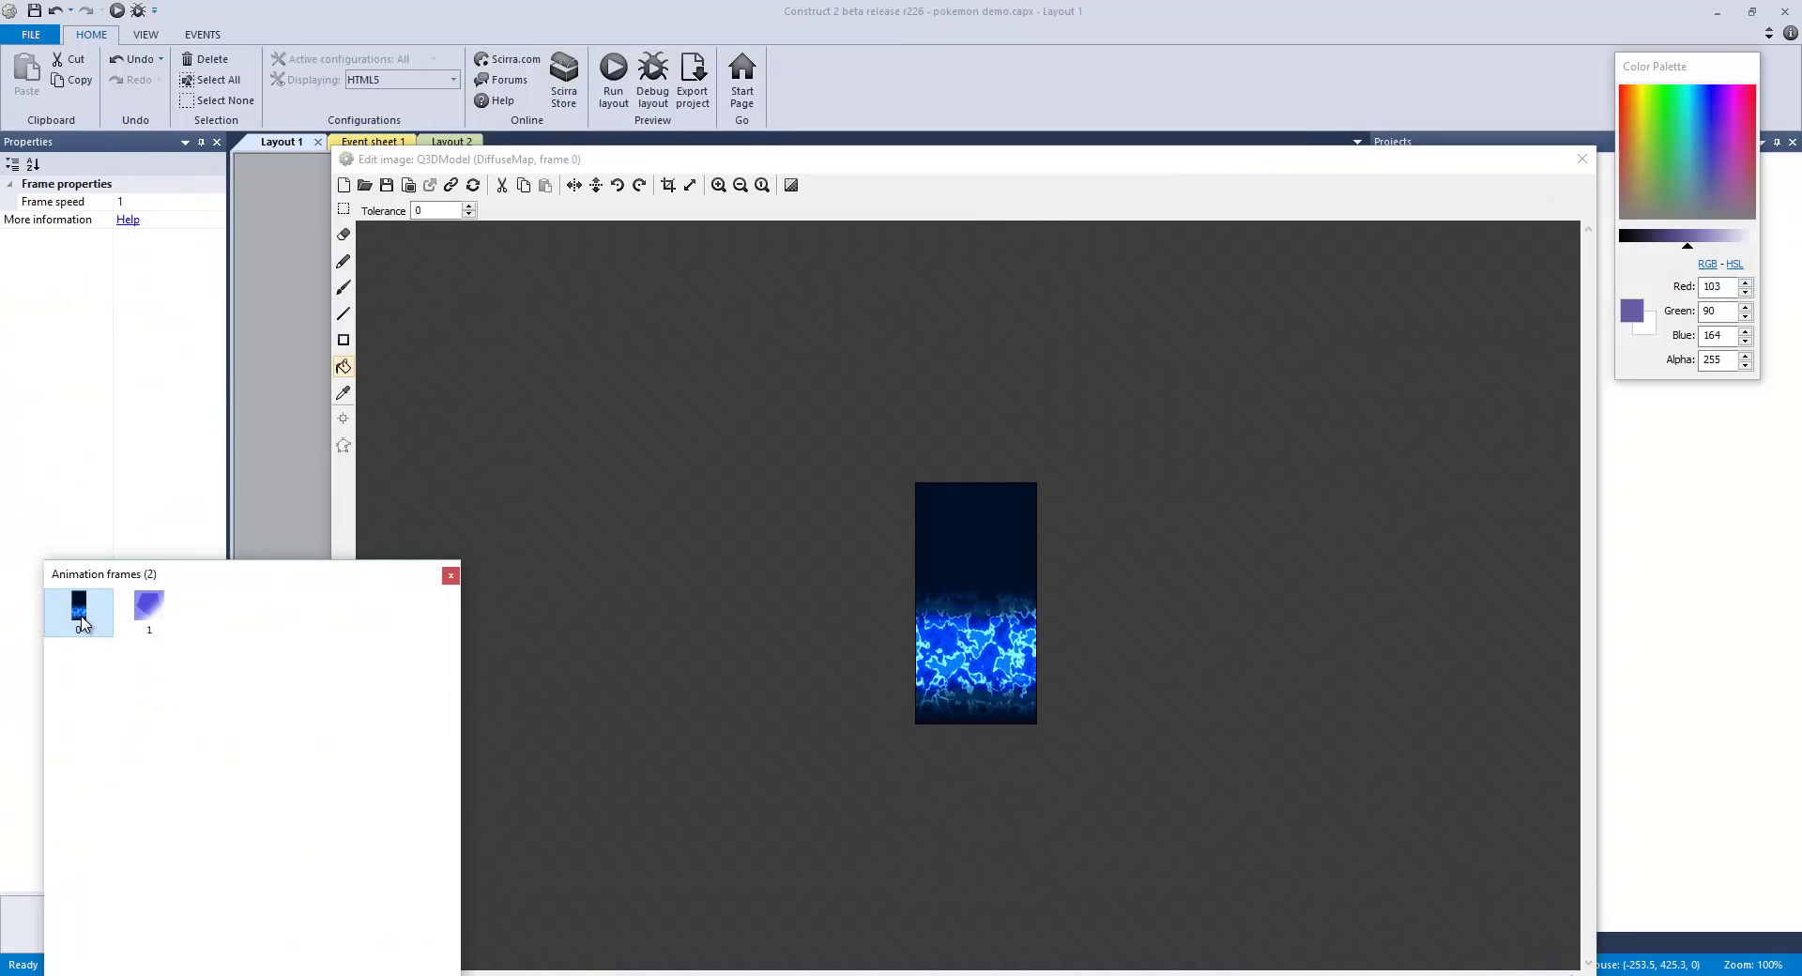
pyautogui.moveTo(148, 575); pyautogui.dragTo(1048, 292)
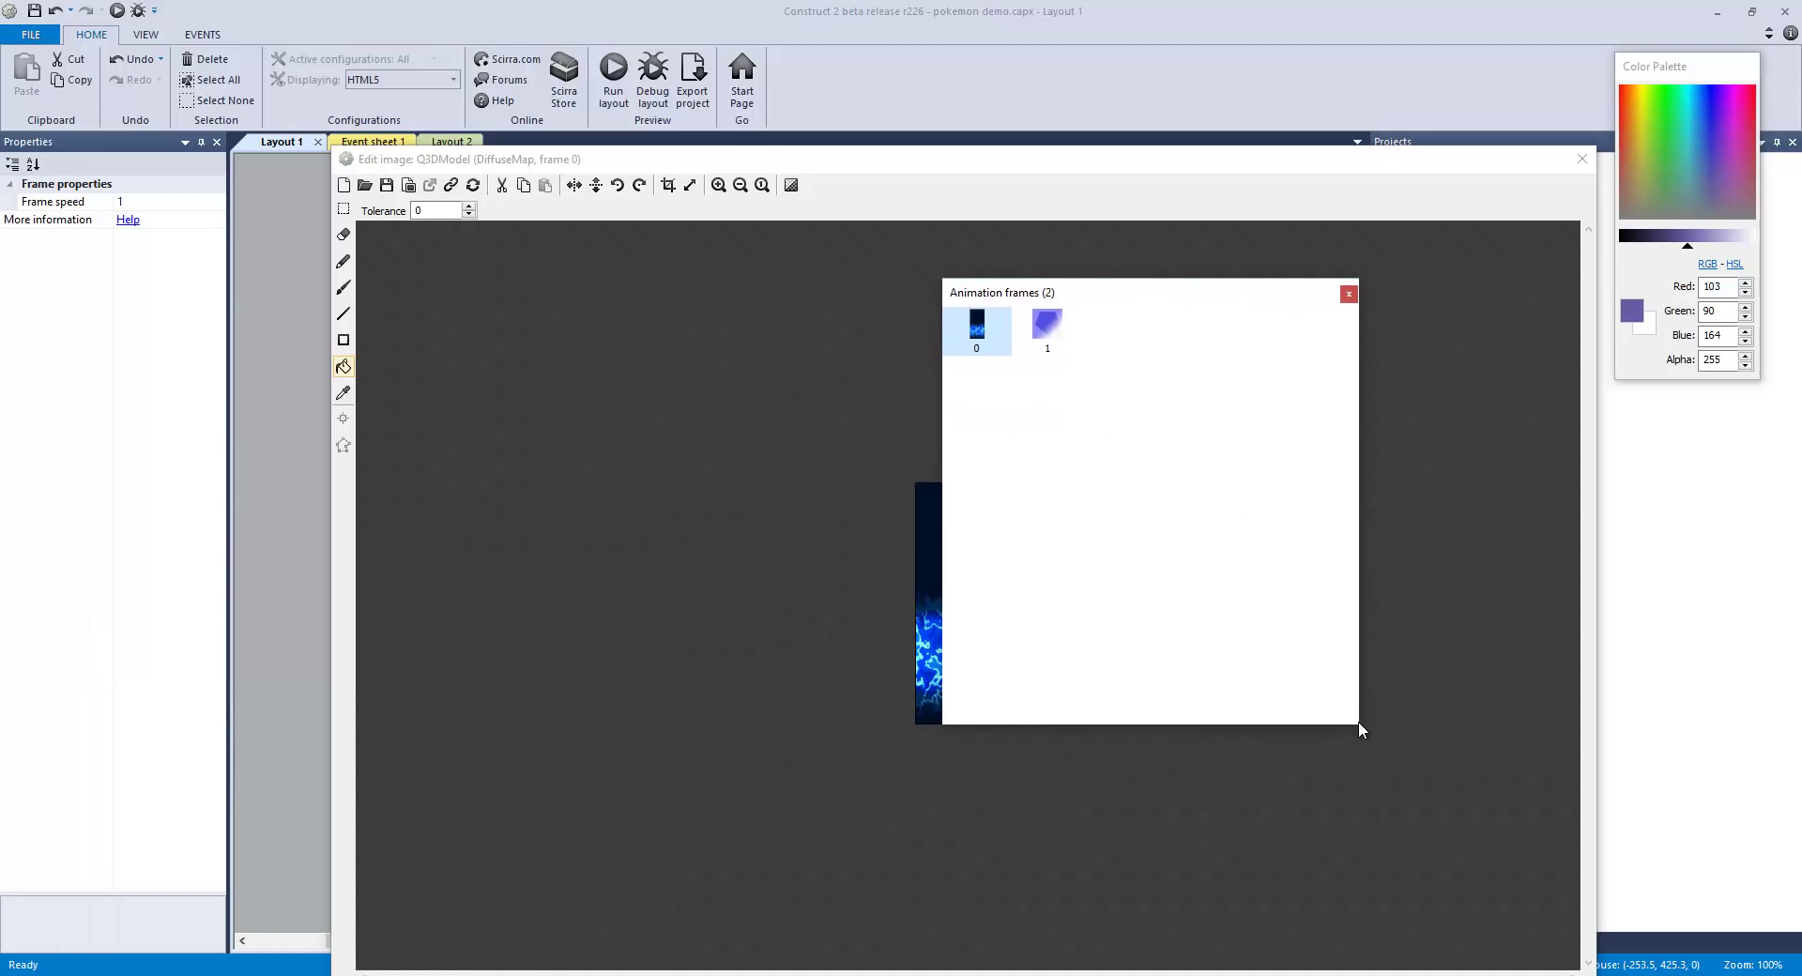
pyautogui.moveTo(1360, 731); pyautogui.dragTo(1710, 912)
pyautogui.moveTo(1462, 312); pyautogui.dragTo(1469, 184)
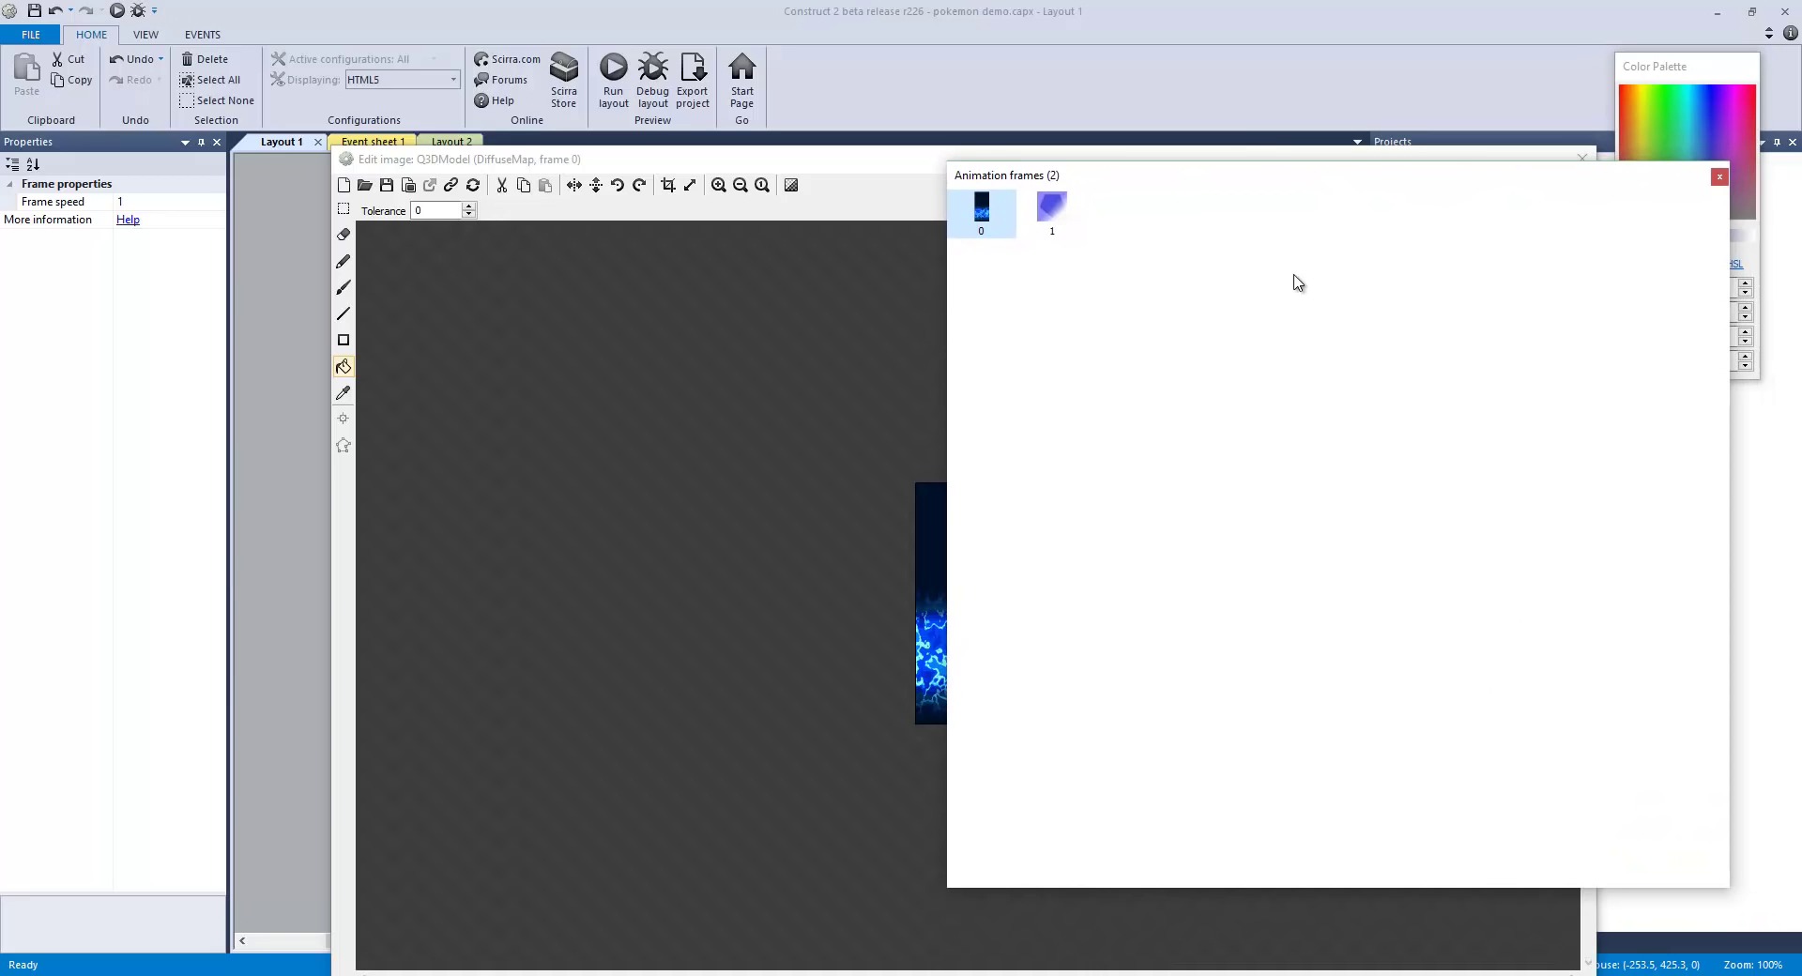
# Step: Compare texture frames 0 and 1, then close the Edit image window
pyautogui.click(1000, 230)
pyautogui.click(1043, 214)
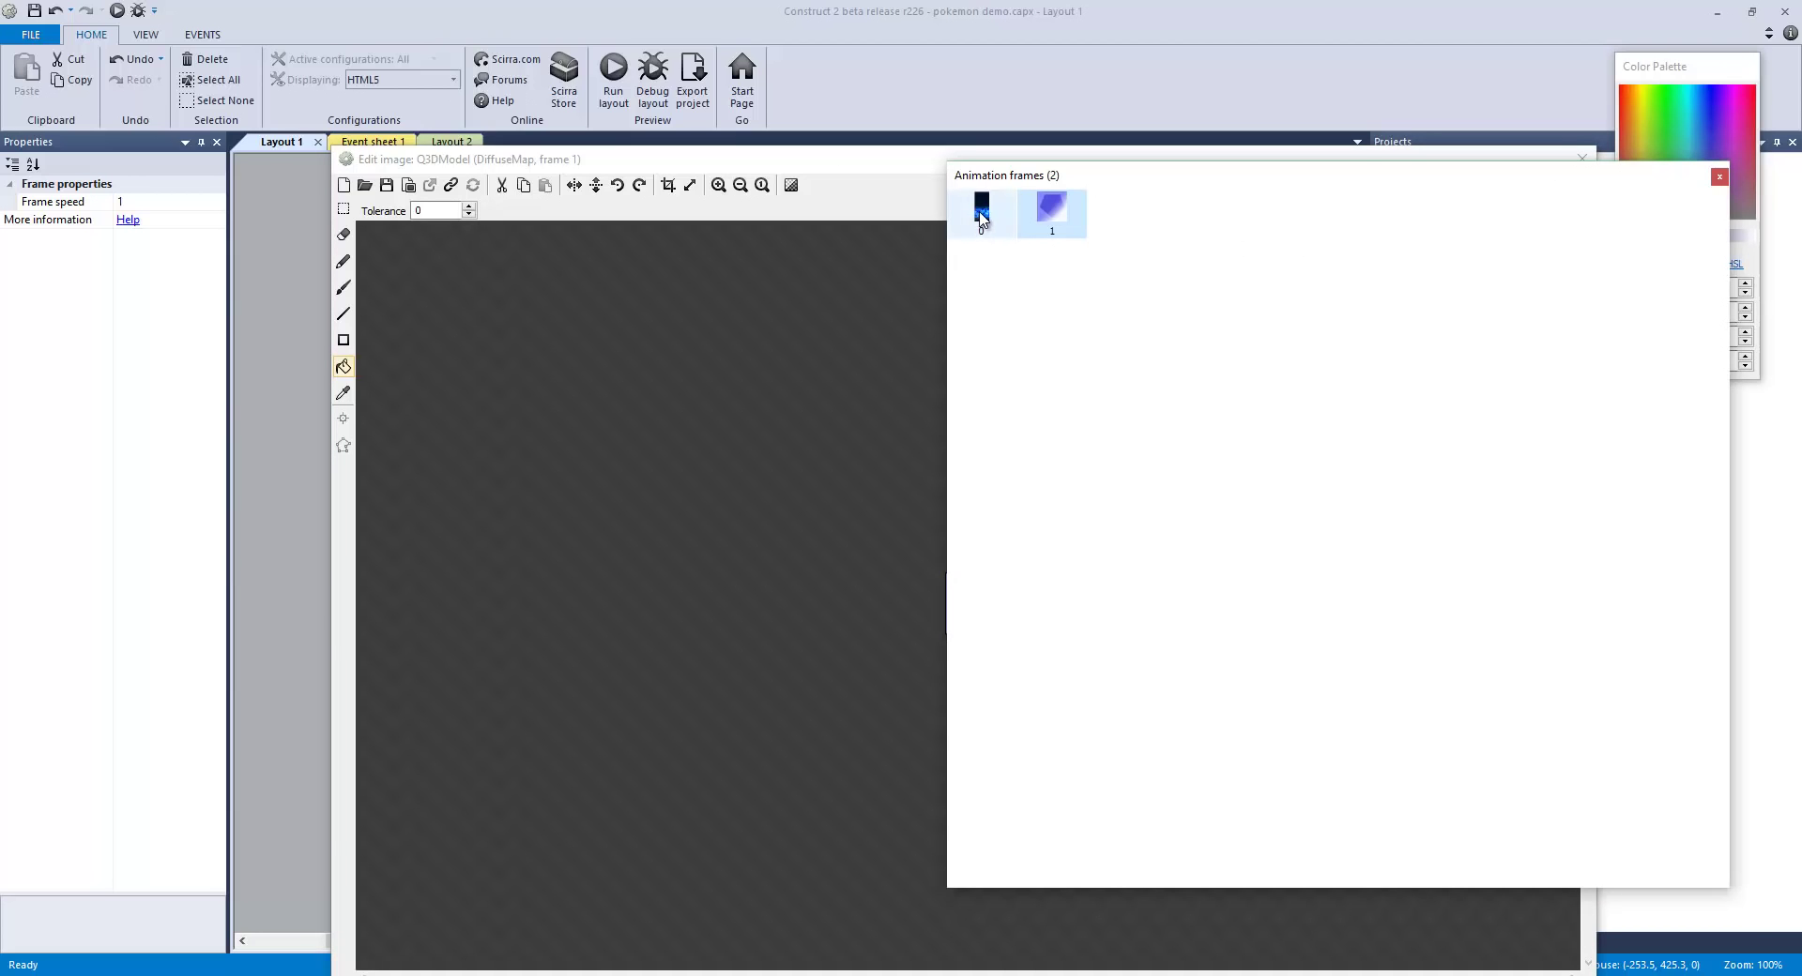
pyautogui.click(984, 222)
pyautogui.moveTo(1399, 160); pyautogui.dragTo(1105, 300)
pyautogui.click(1062, 218)
pyautogui.click(899, 315)
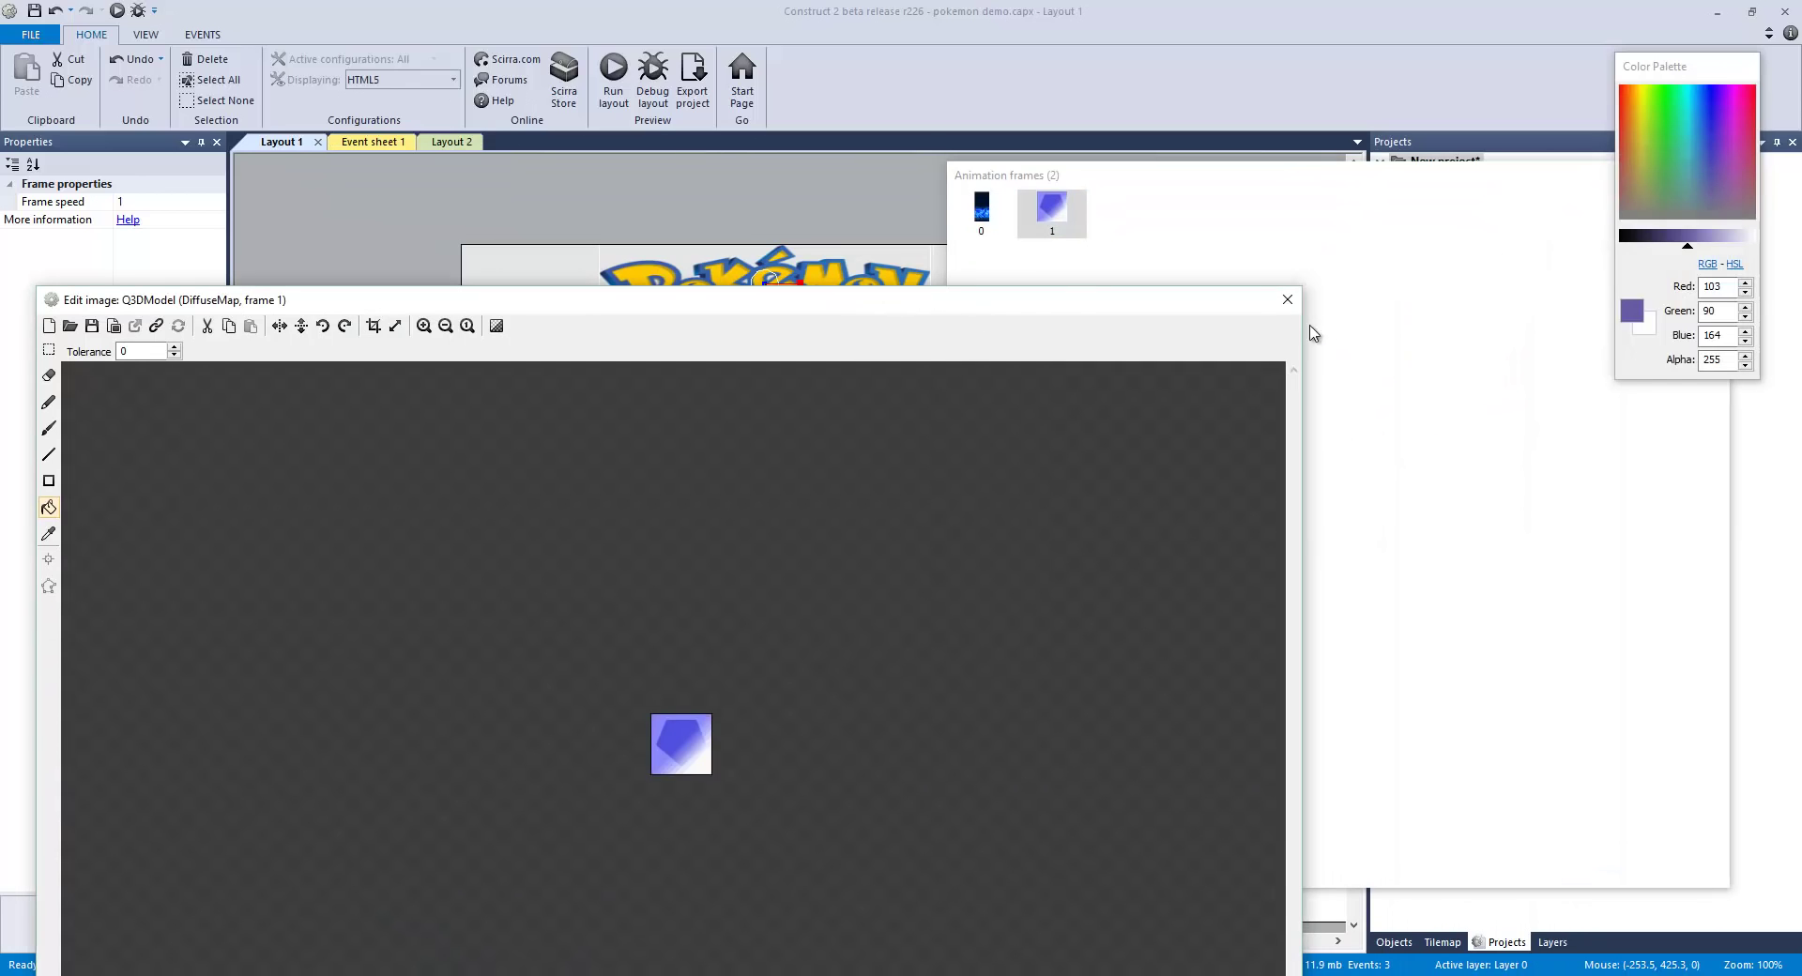
pyautogui.click(1282, 299)
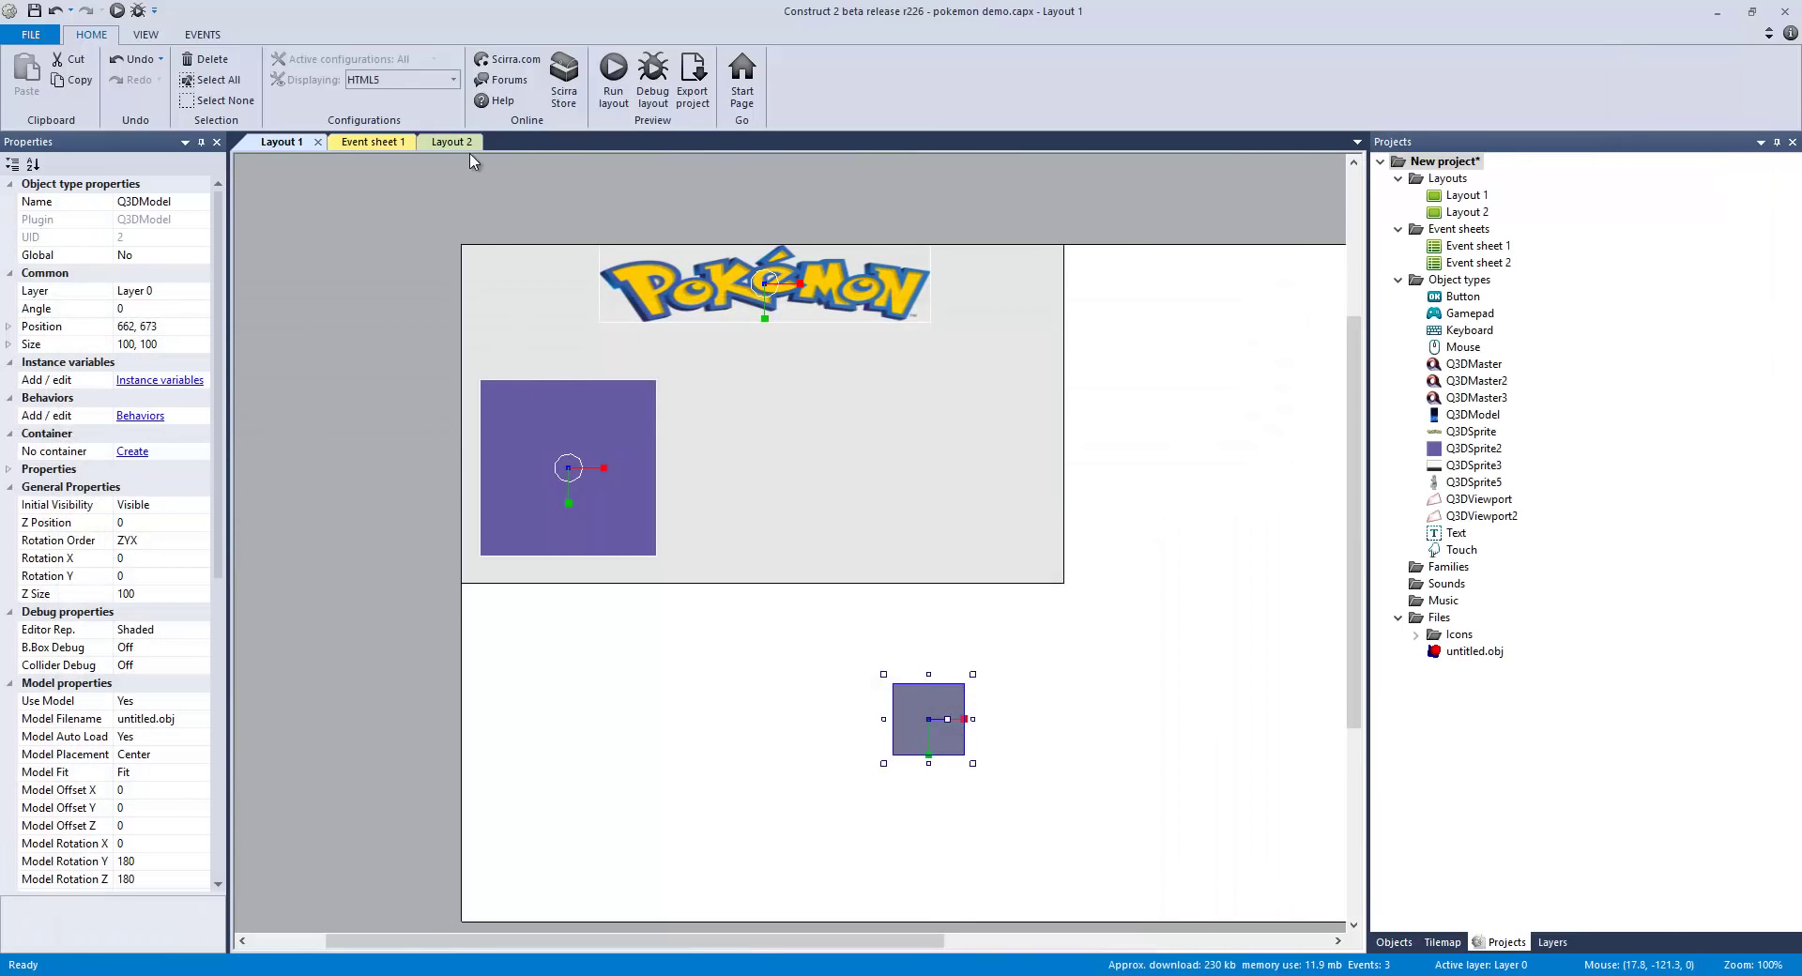
pyautogui.click(462, 146)
pyautogui.click(381, 144)
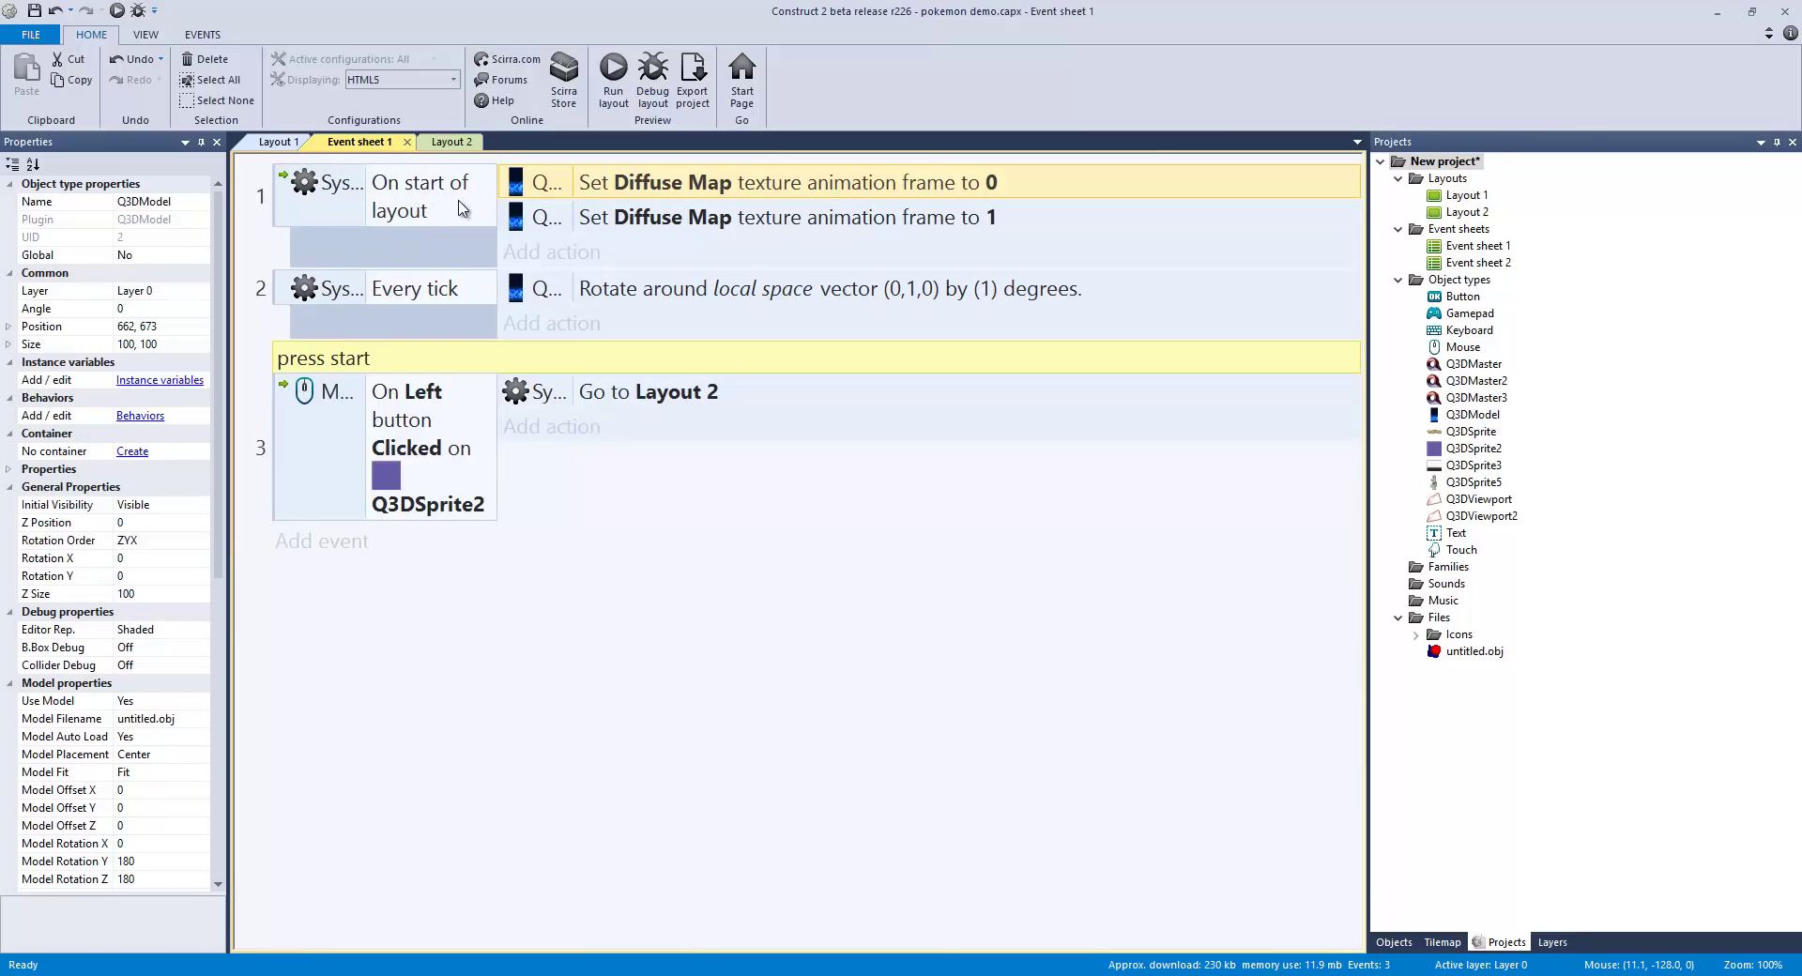
pyautogui.doubleClick(601, 184)
pyautogui.click(275, 142)
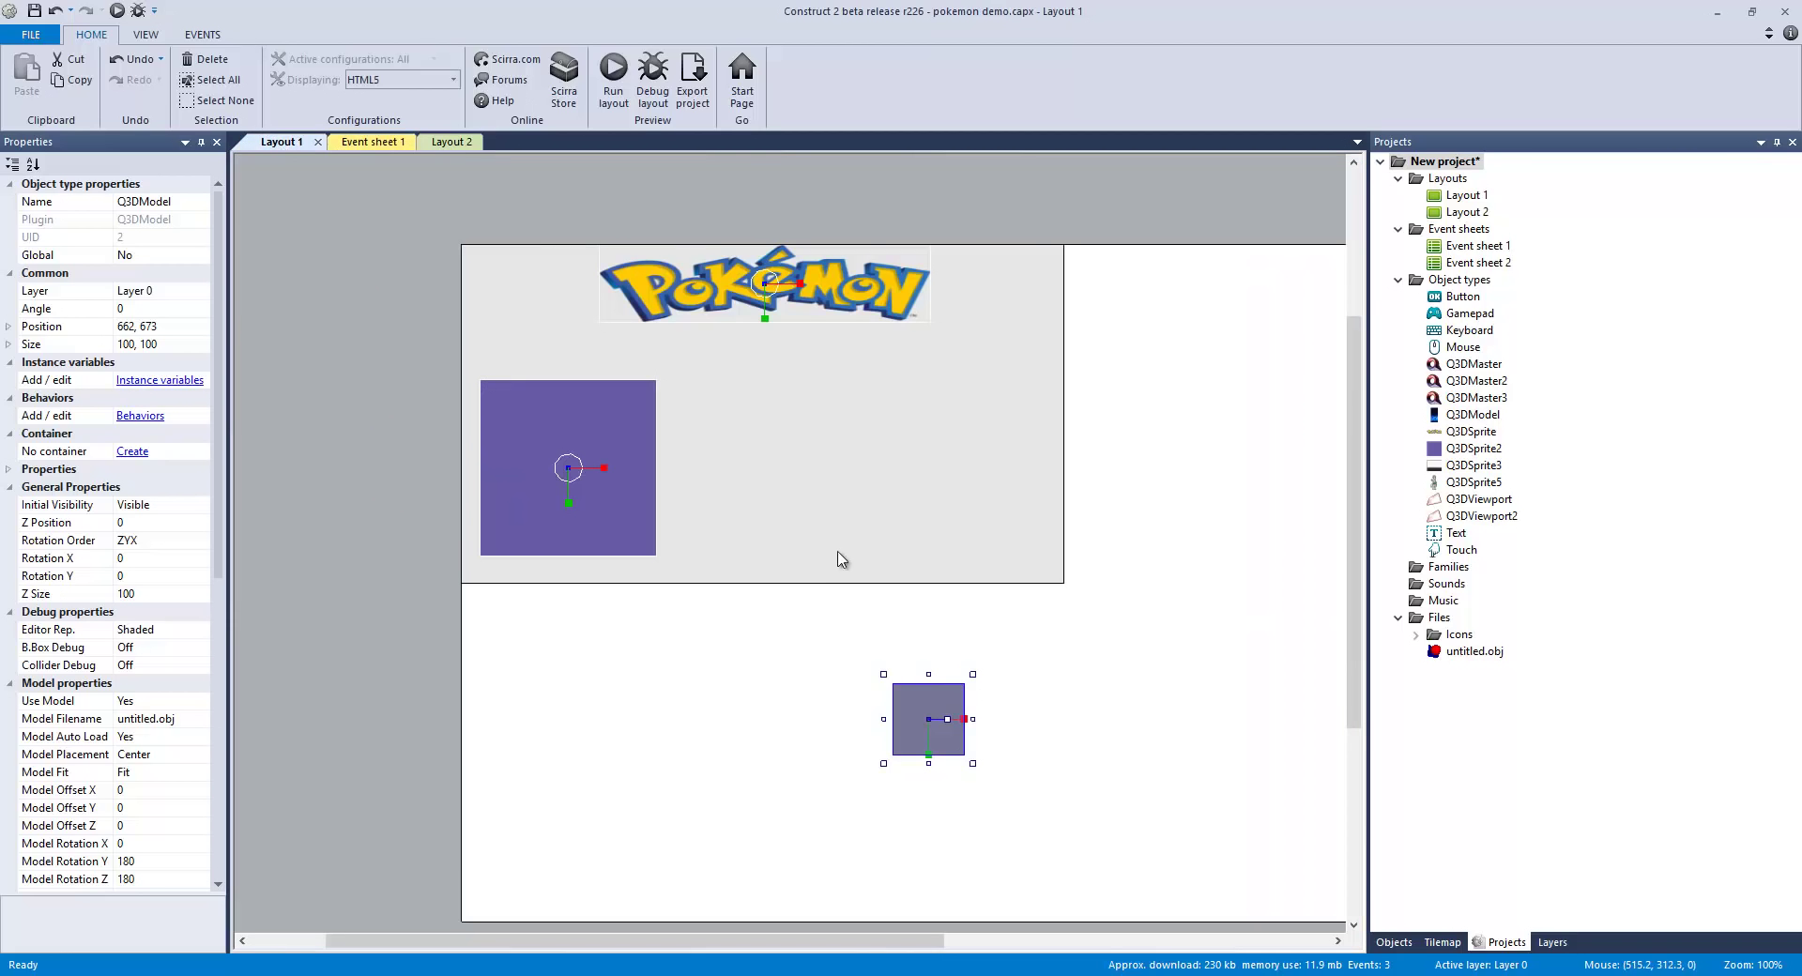
pyautogui.doubleClick(916, 719)
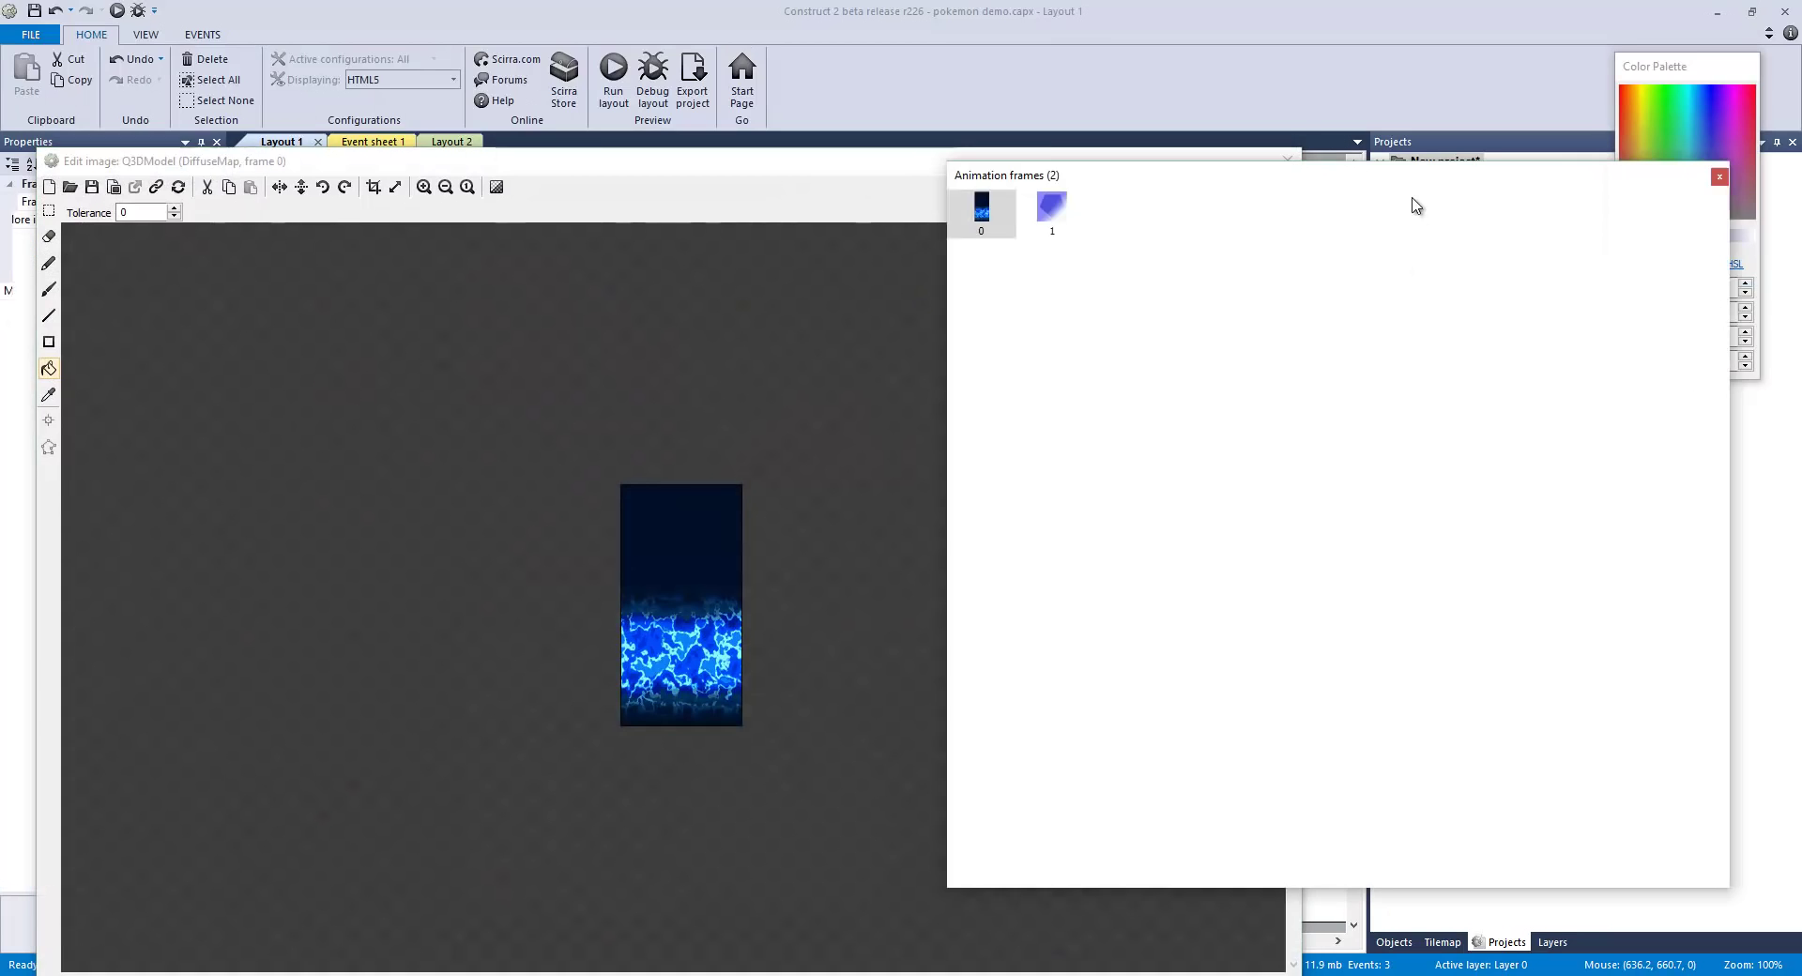
pyautogui.moveTo(720, 169); pyautogui.dragTo(302, 377)
pyautogui.moveTo(1174, 193); pyautogui.dragTo(1170, 740)
pyautogui.moveTo(1303, 535); pyautogui.dragTo(729, 364)
pyautogui.click(711, 387)
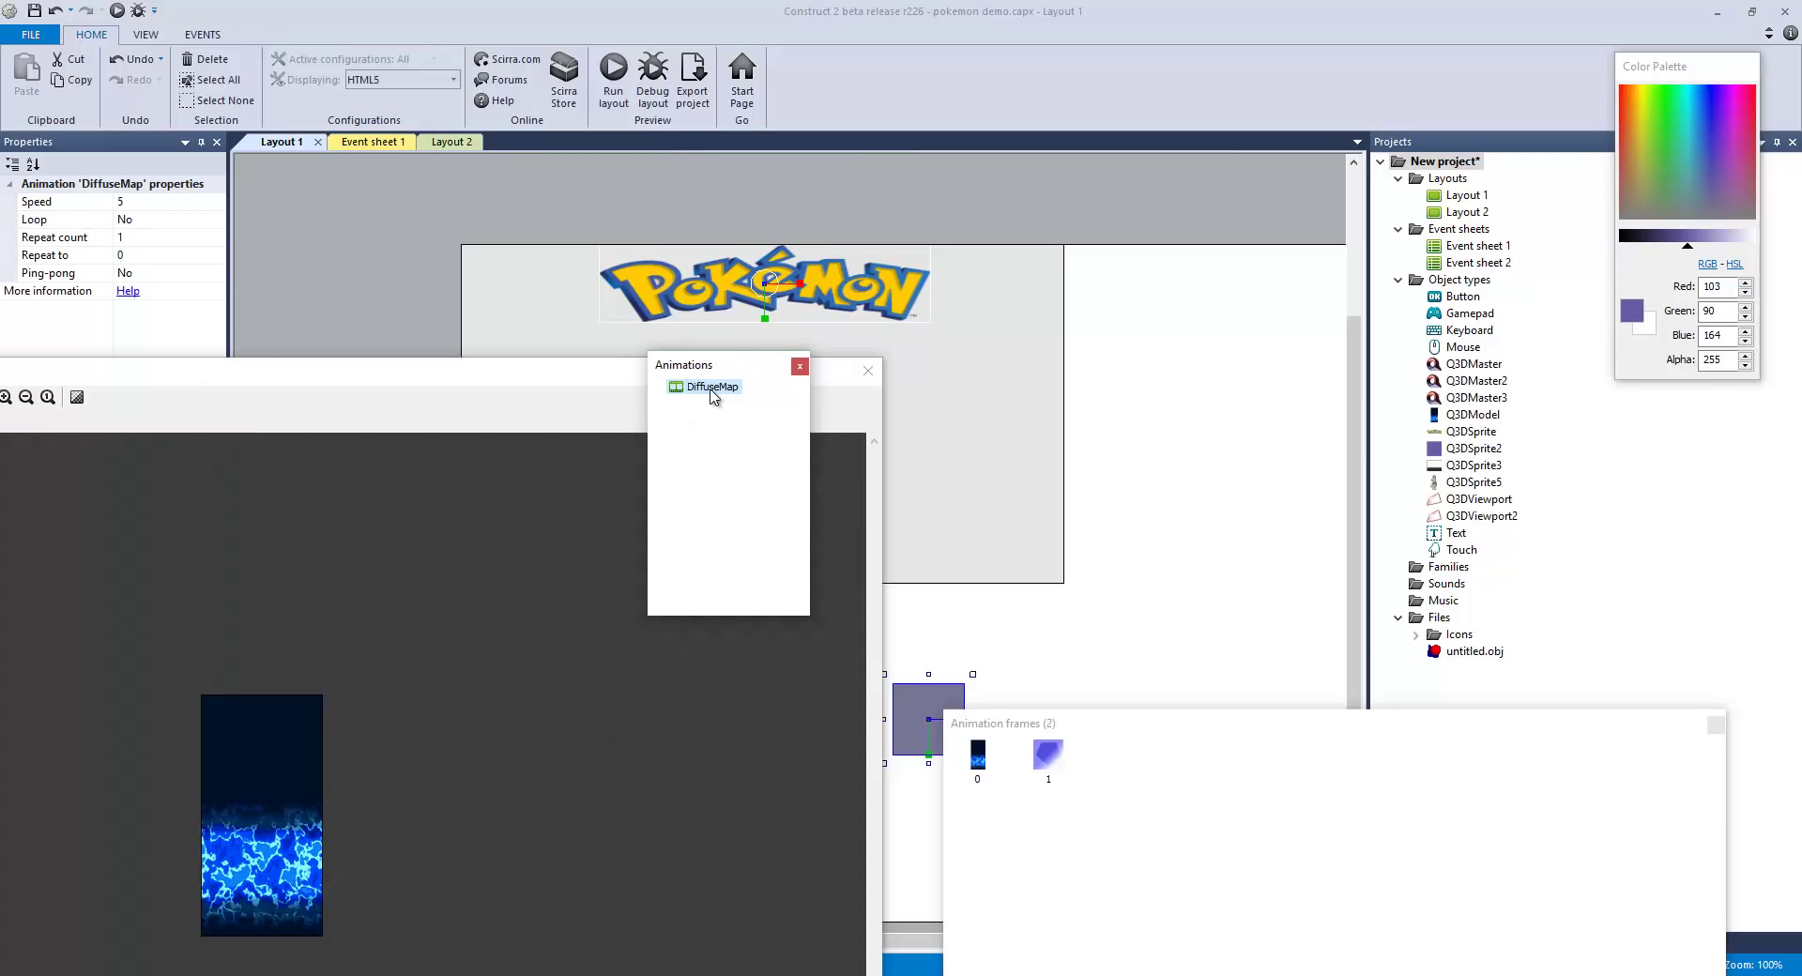
pyautogui.click(864, 370)
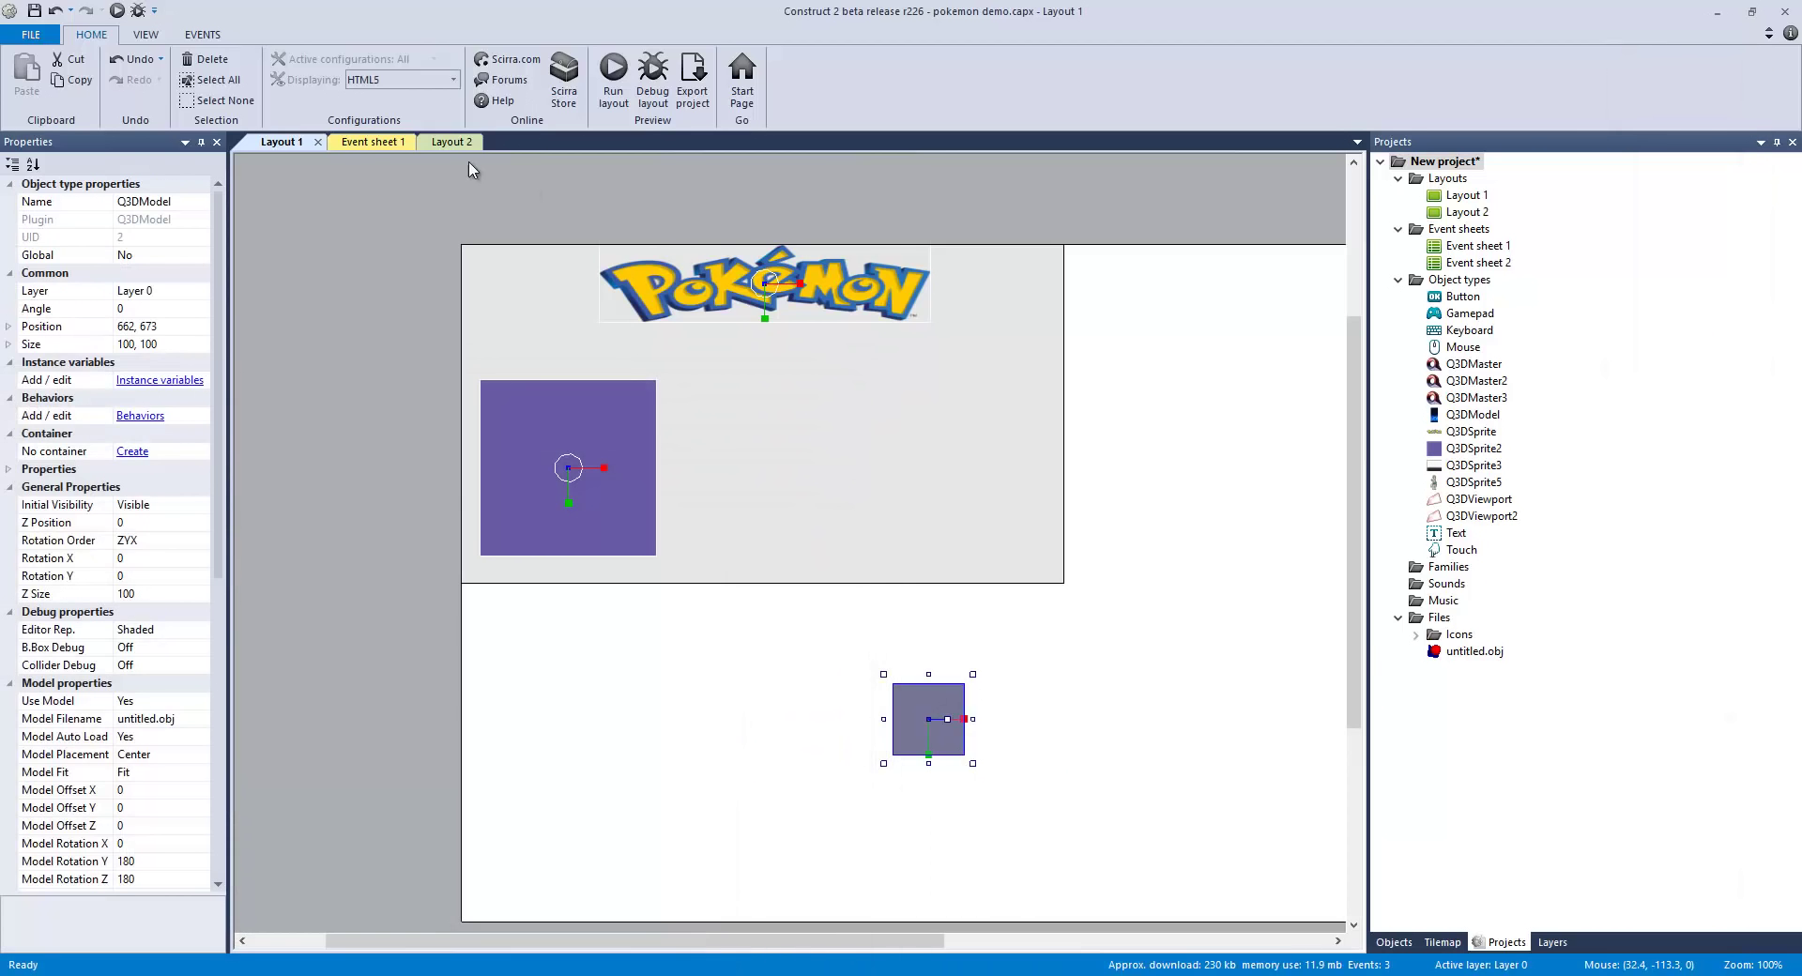
pyautogui.click(398, 143)
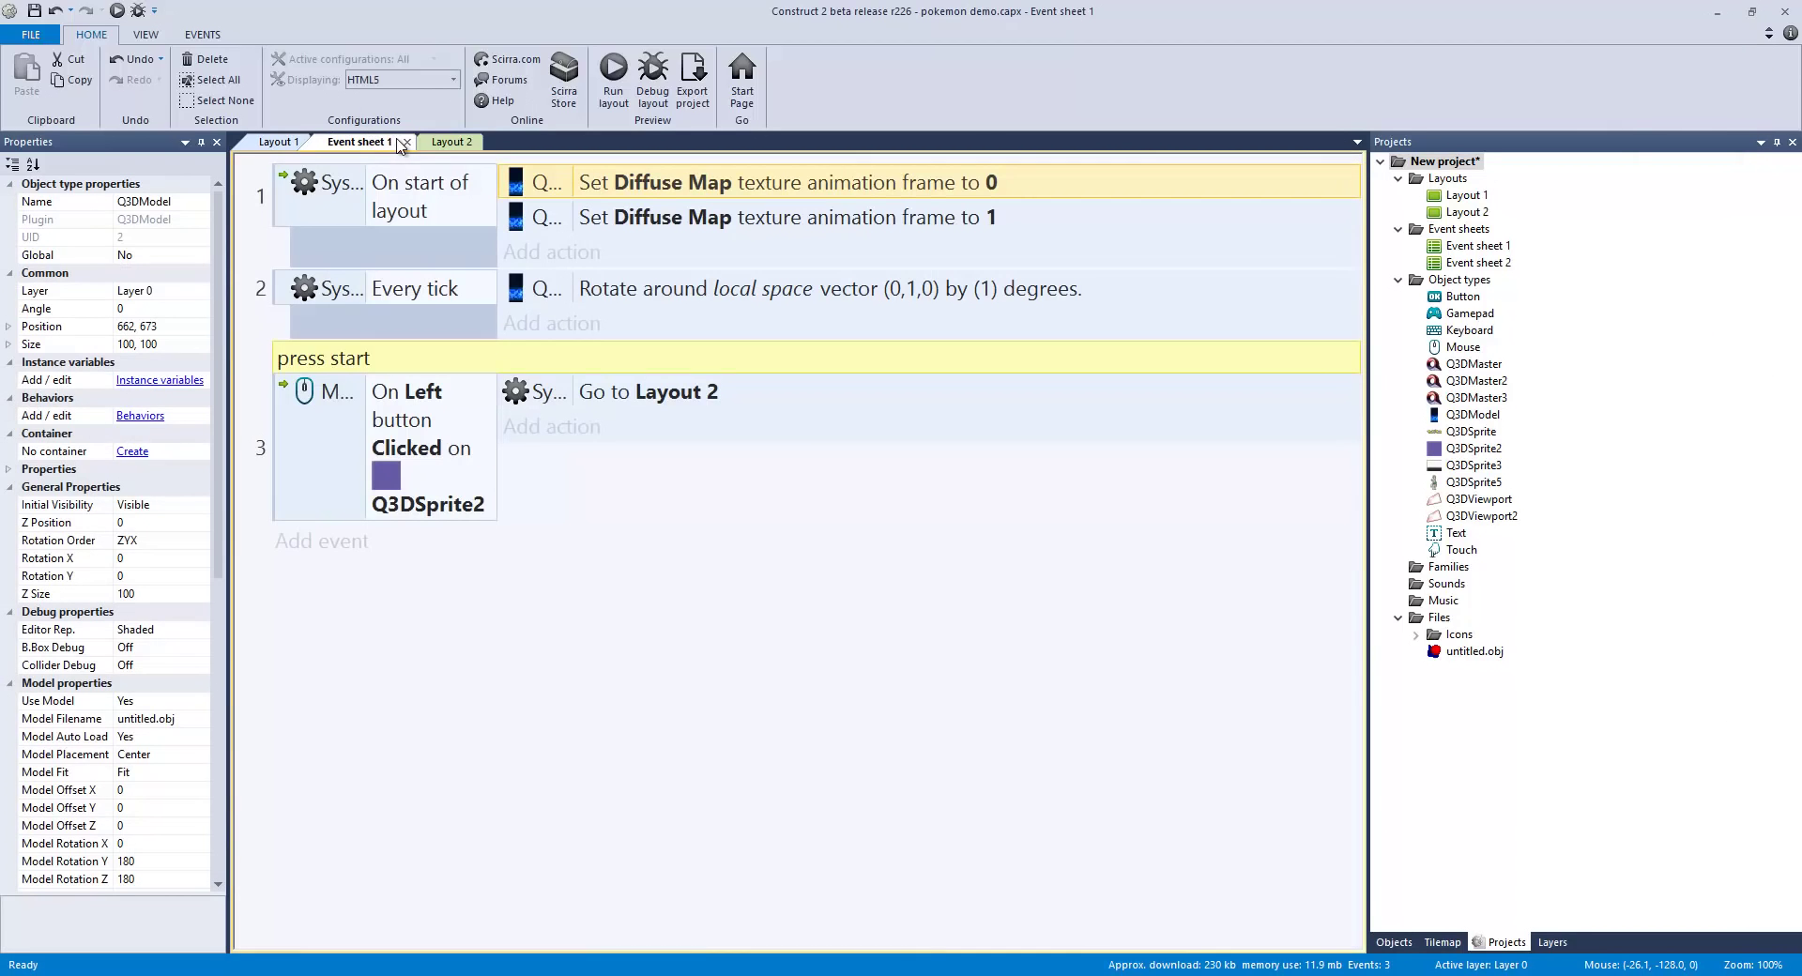
pyautogui.click(326, 320)
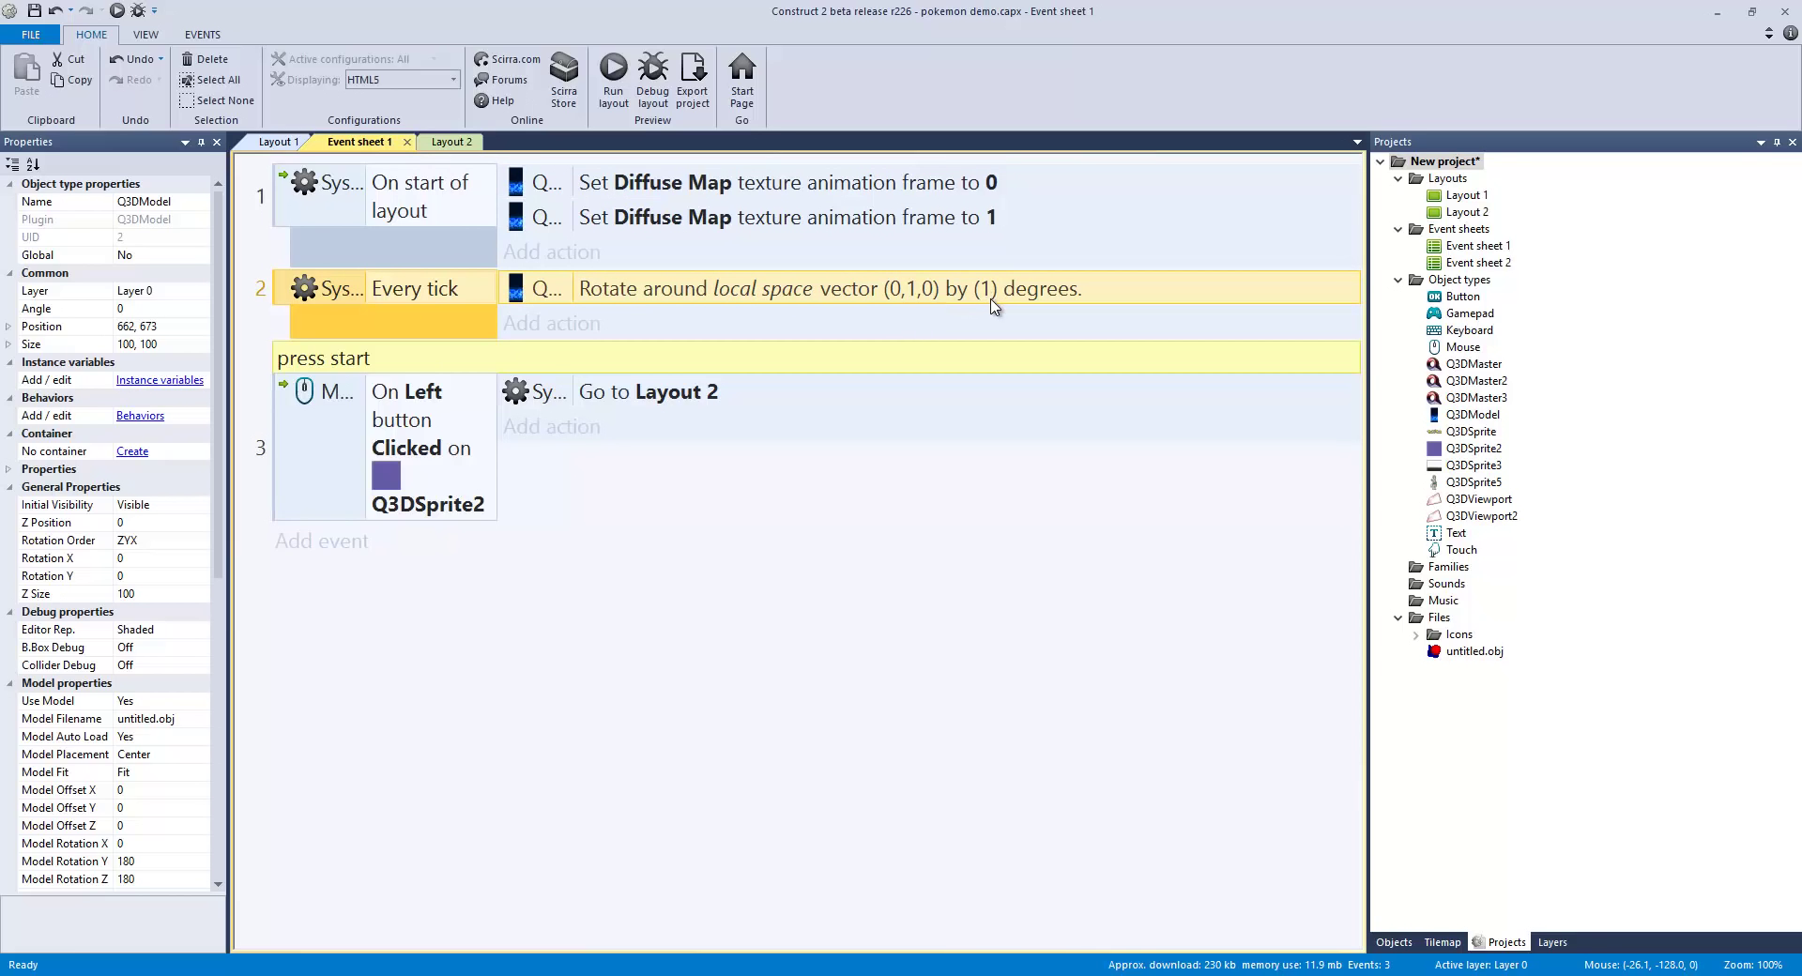
pyautogui.click(324, 441)
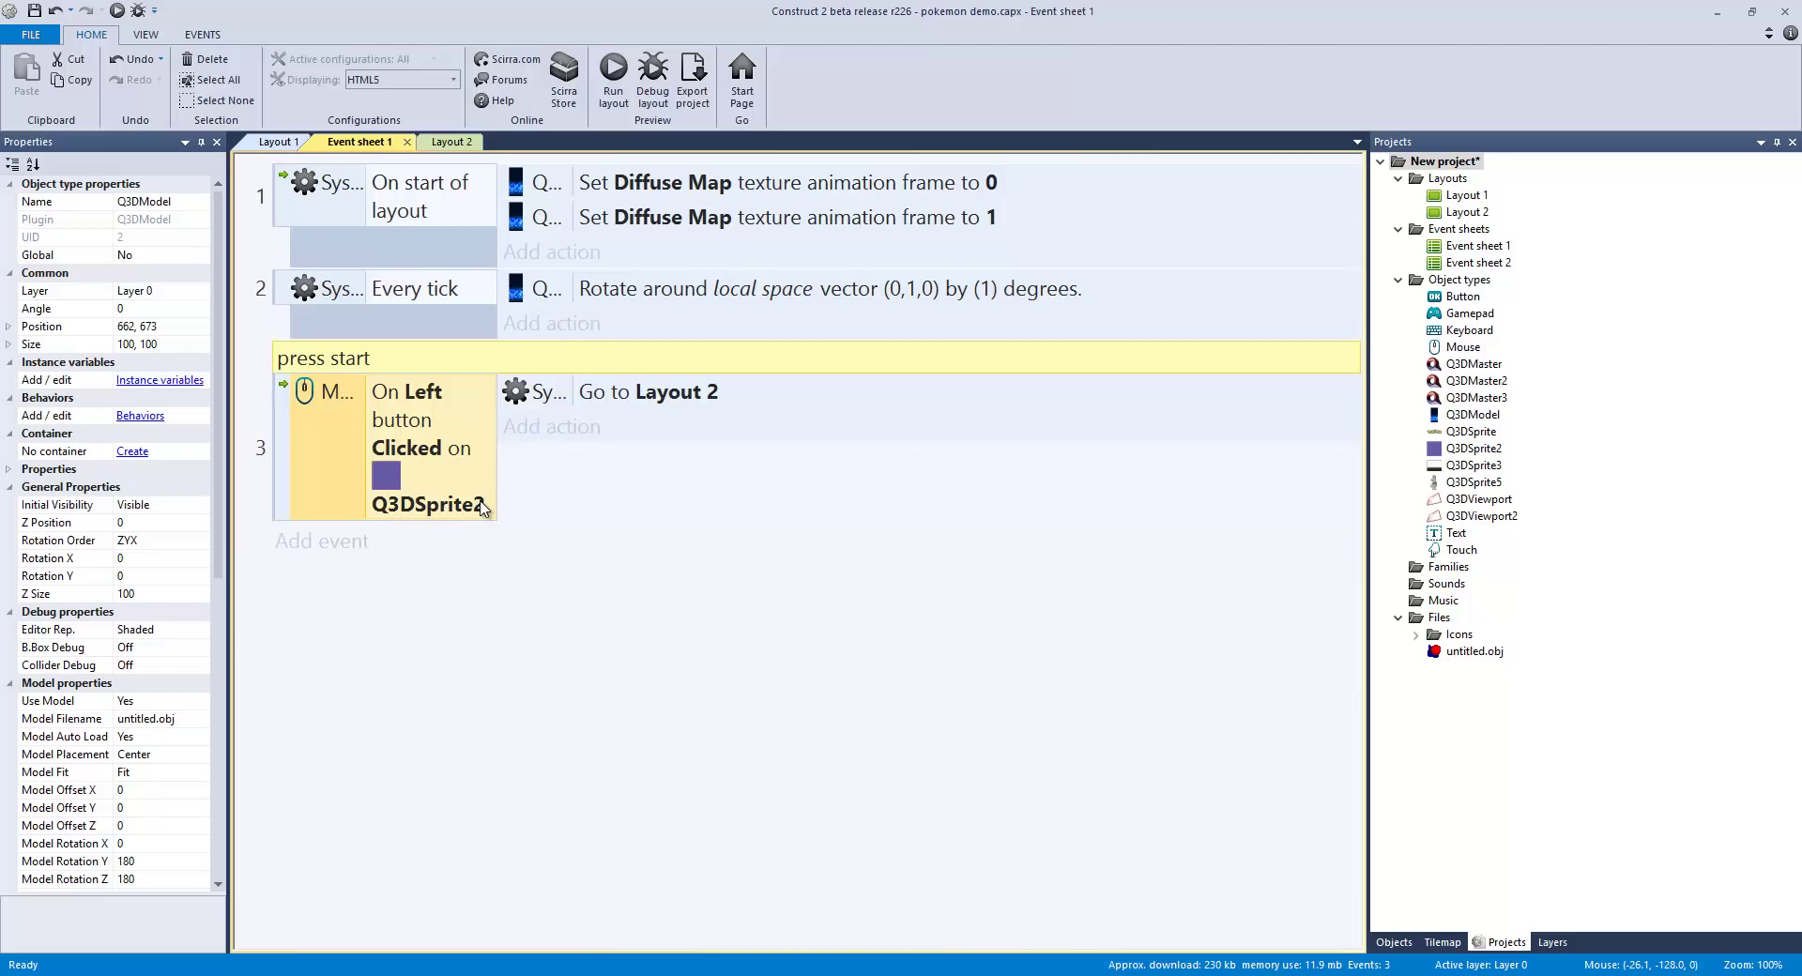
pyautogui.click(603, 398)
pyautogui.click(278, 142)
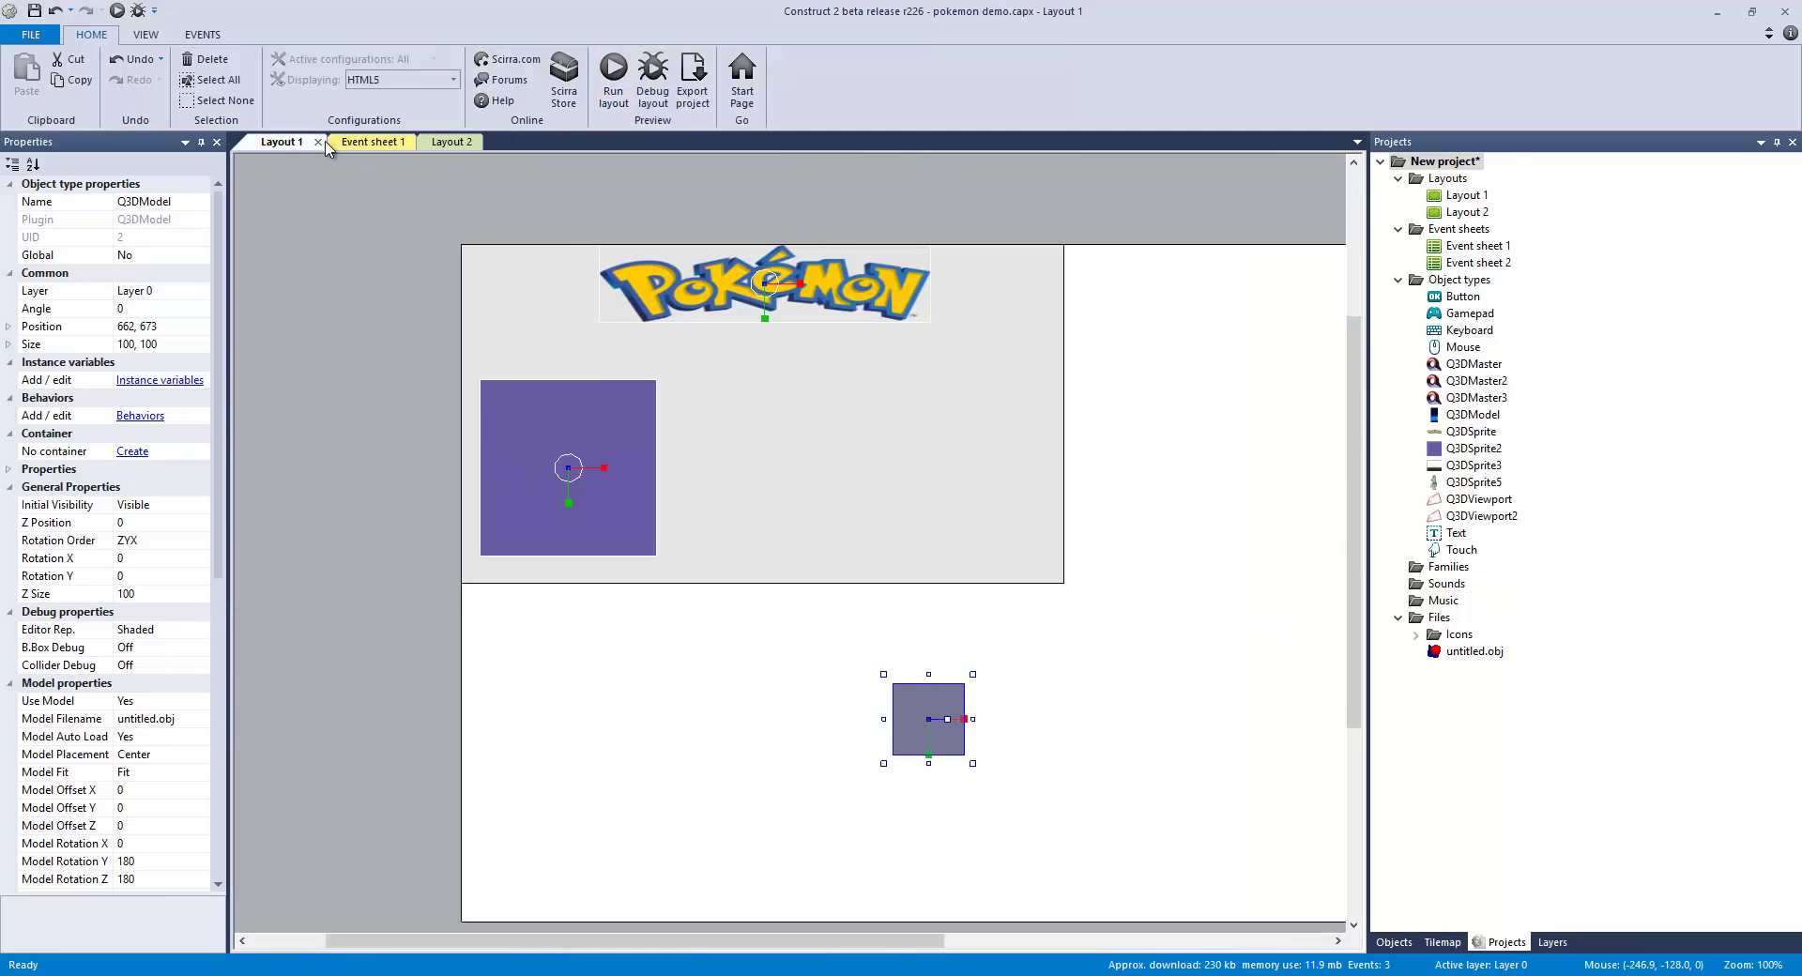
# Step: Insert a new Q3D Model object into Layout 1 via Insert new object
pyautogui.click(338, 142)
pyautogui.click(281, 142)
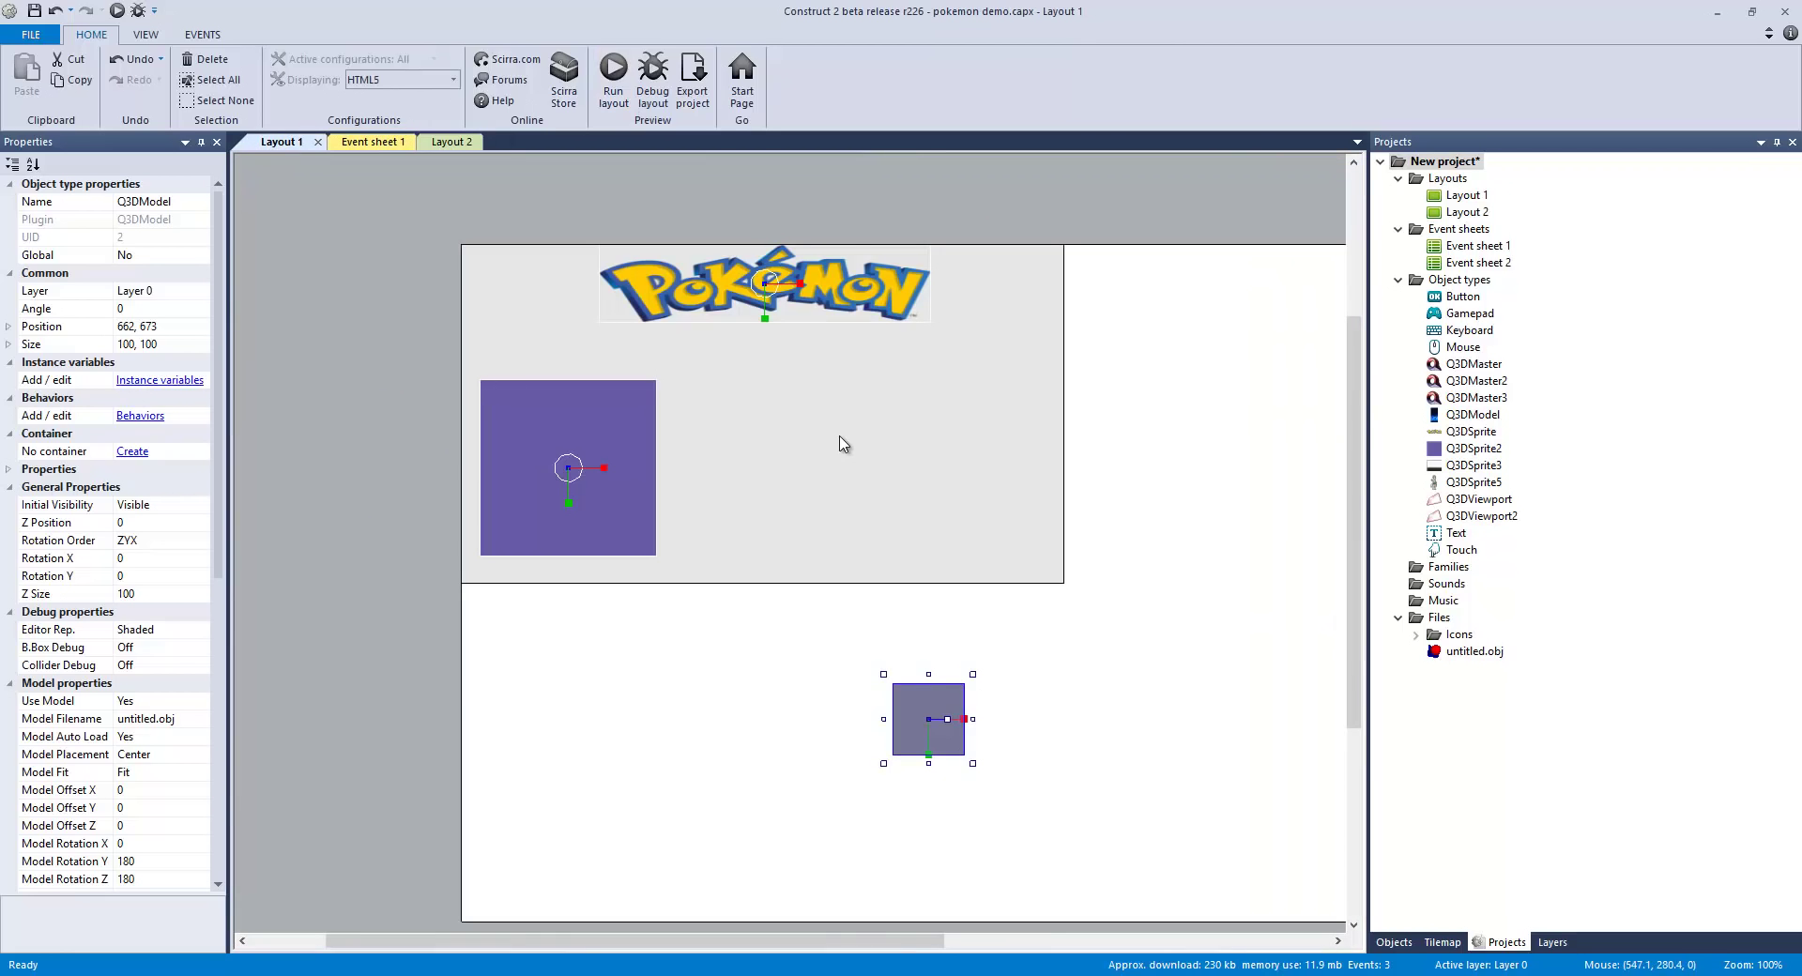
pyautogui.rightClick(891, 436)
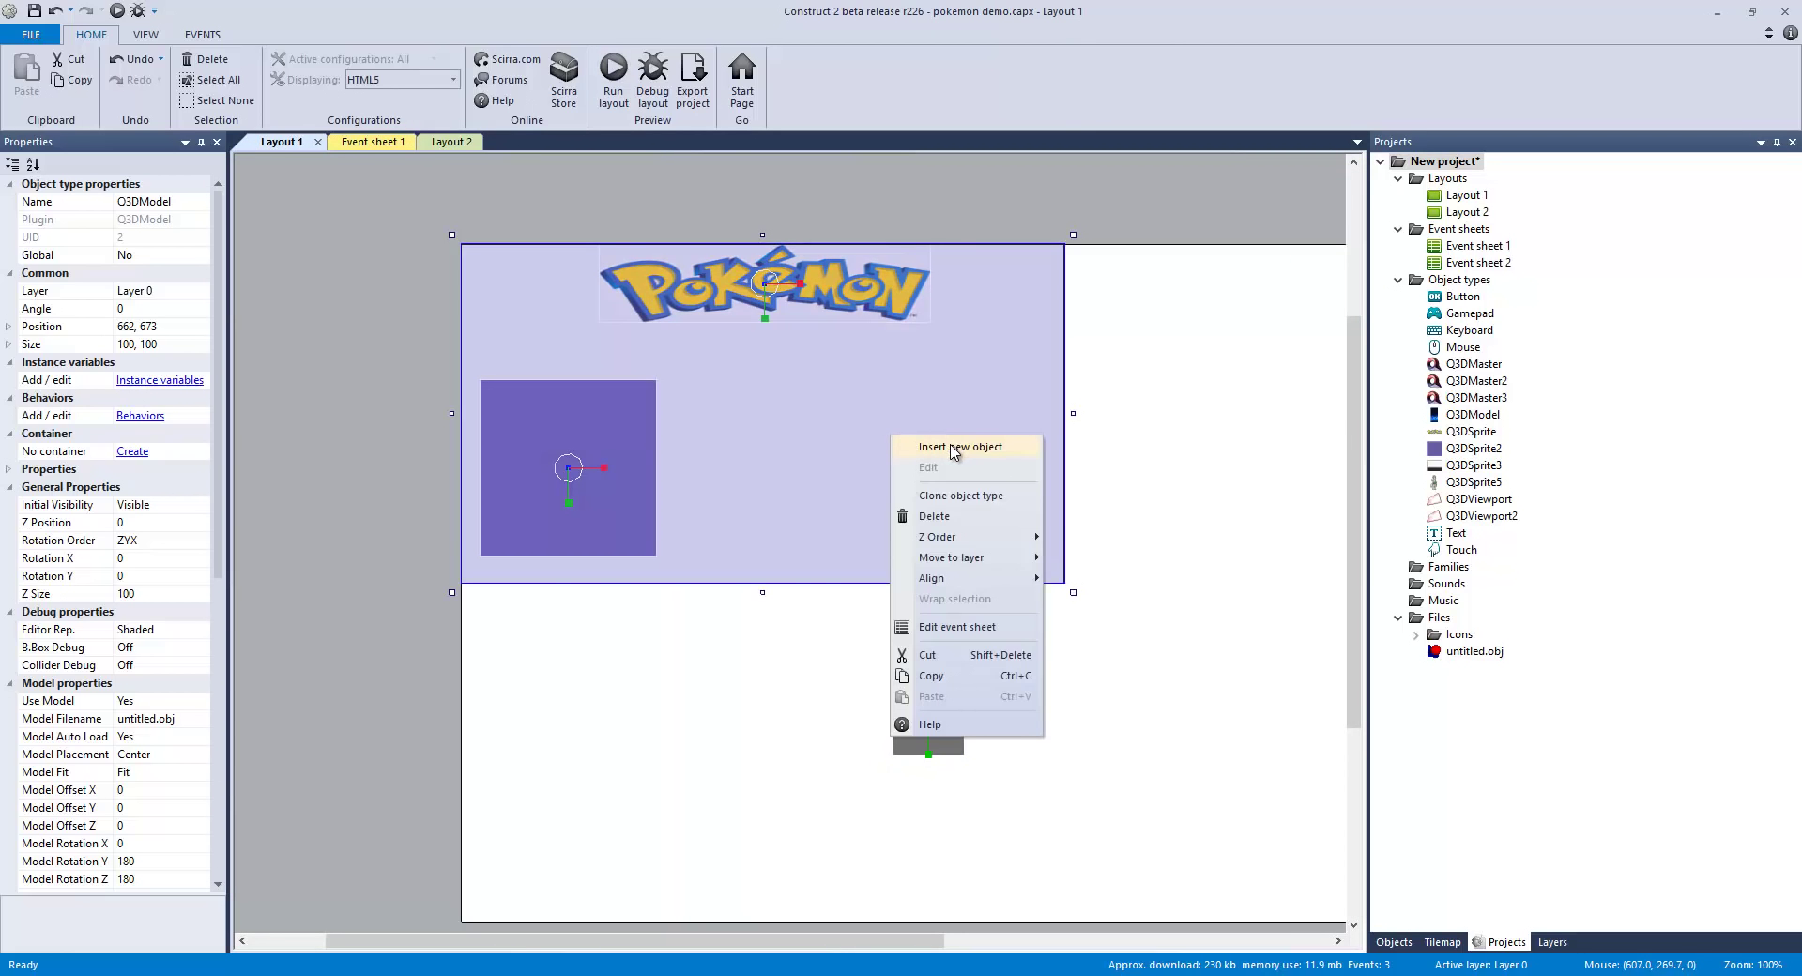
pyautogui.click(943, 448)
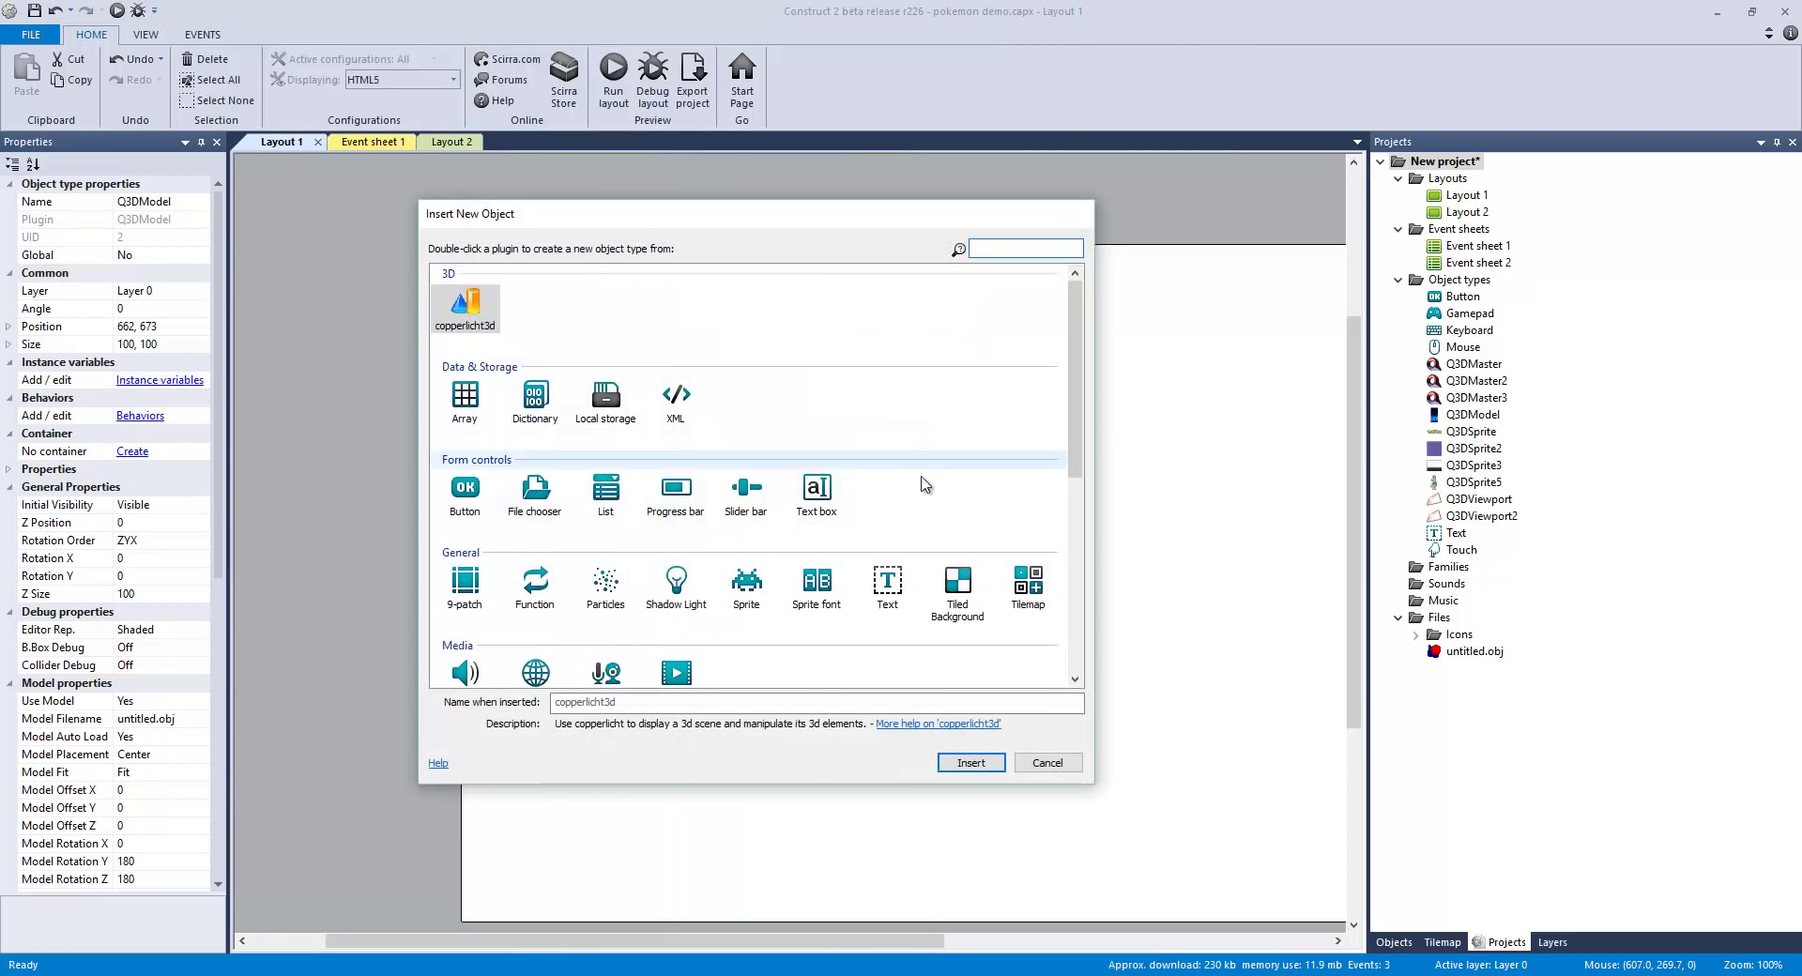
pyautogui.scroll(-5, 921, 525)
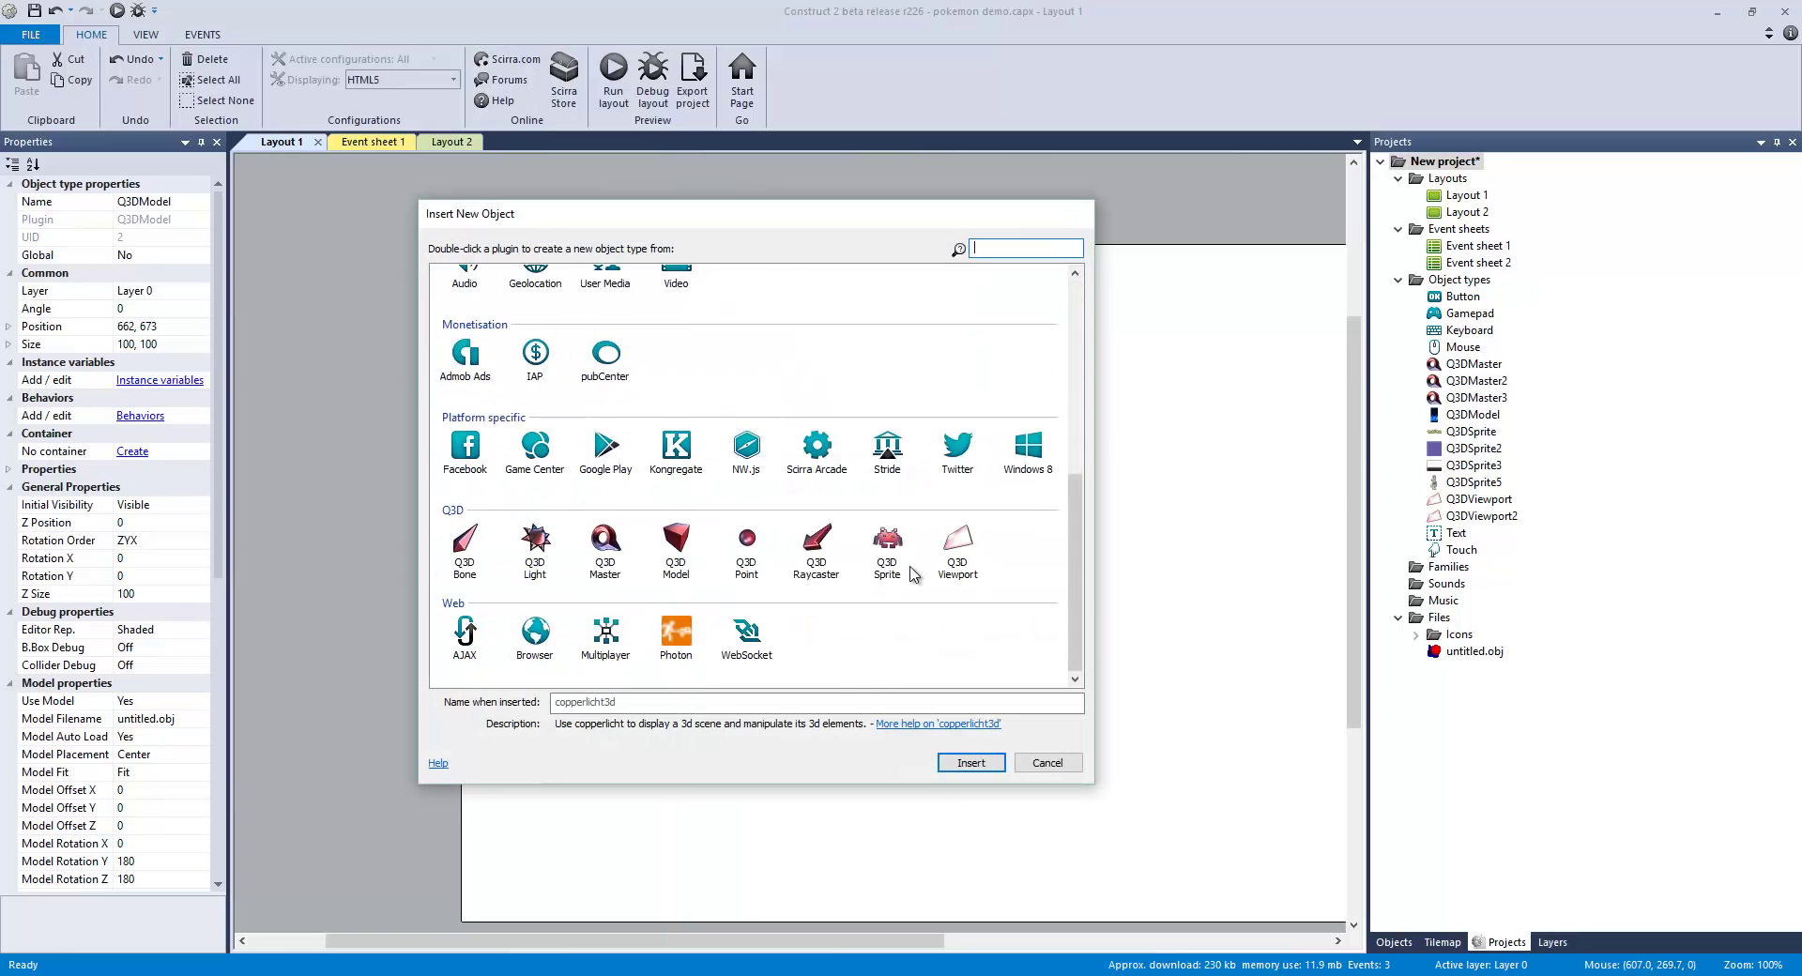
pyautogui.click(705, 561)
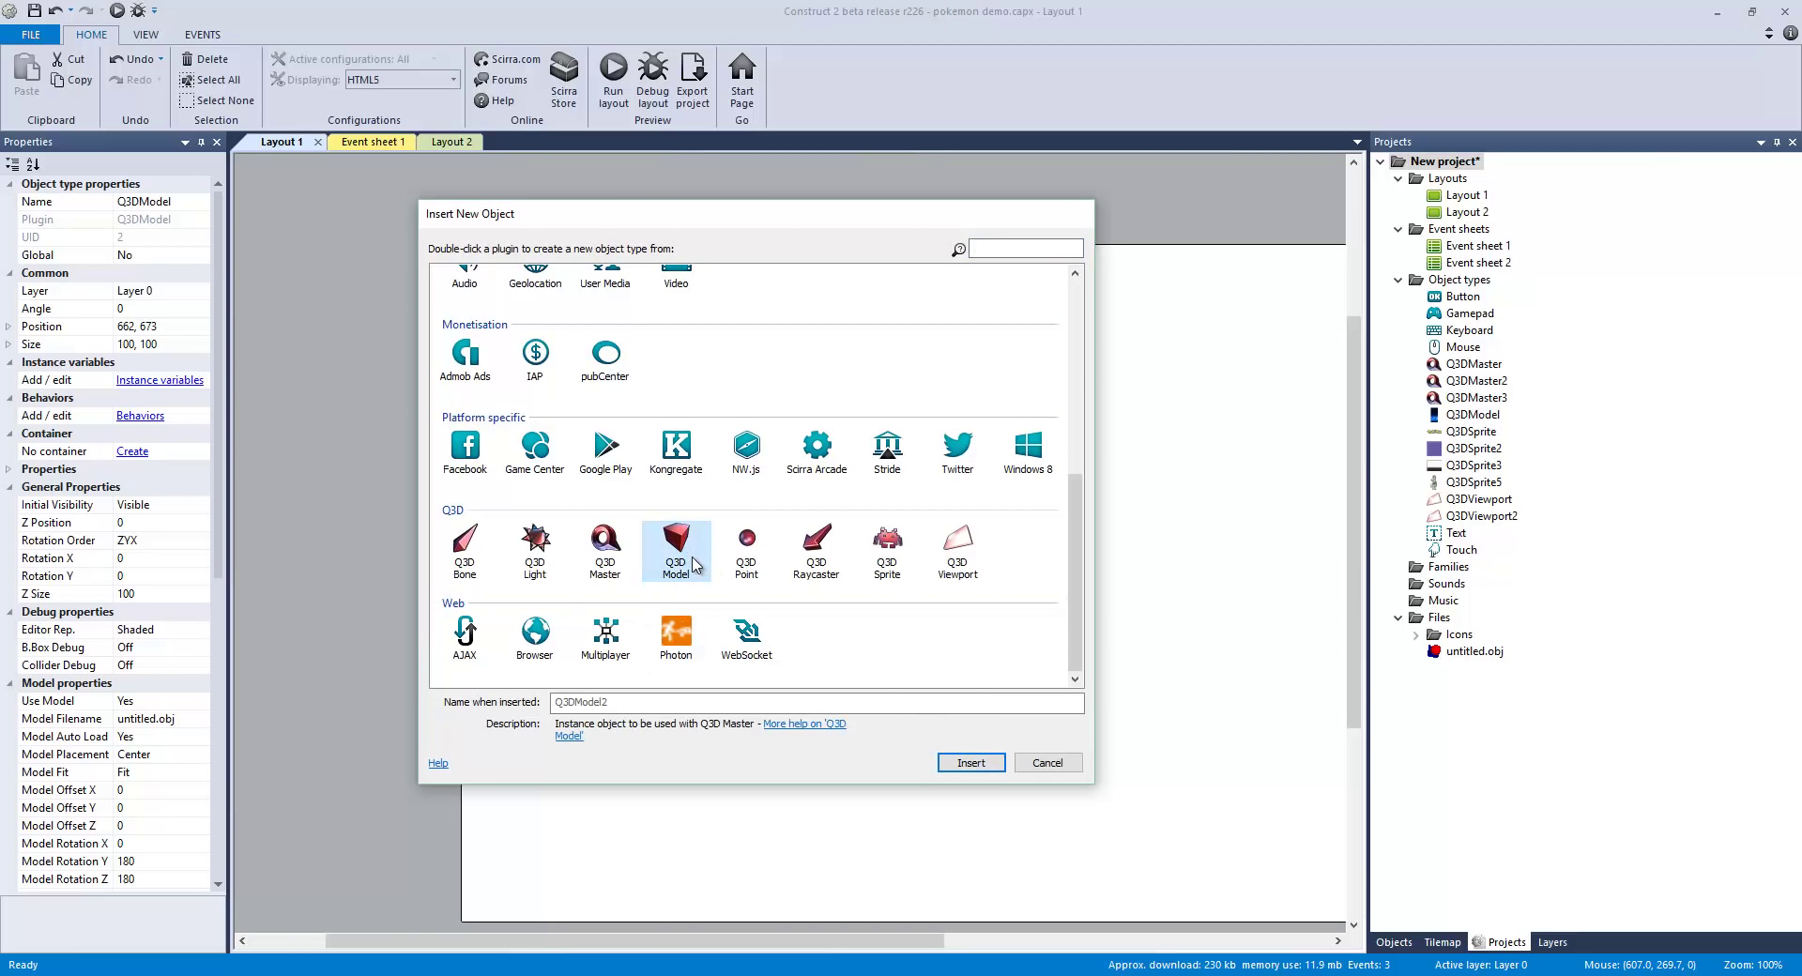
pyautogui.doubleClick(686, 562)
pyautogui.click(813, 436)
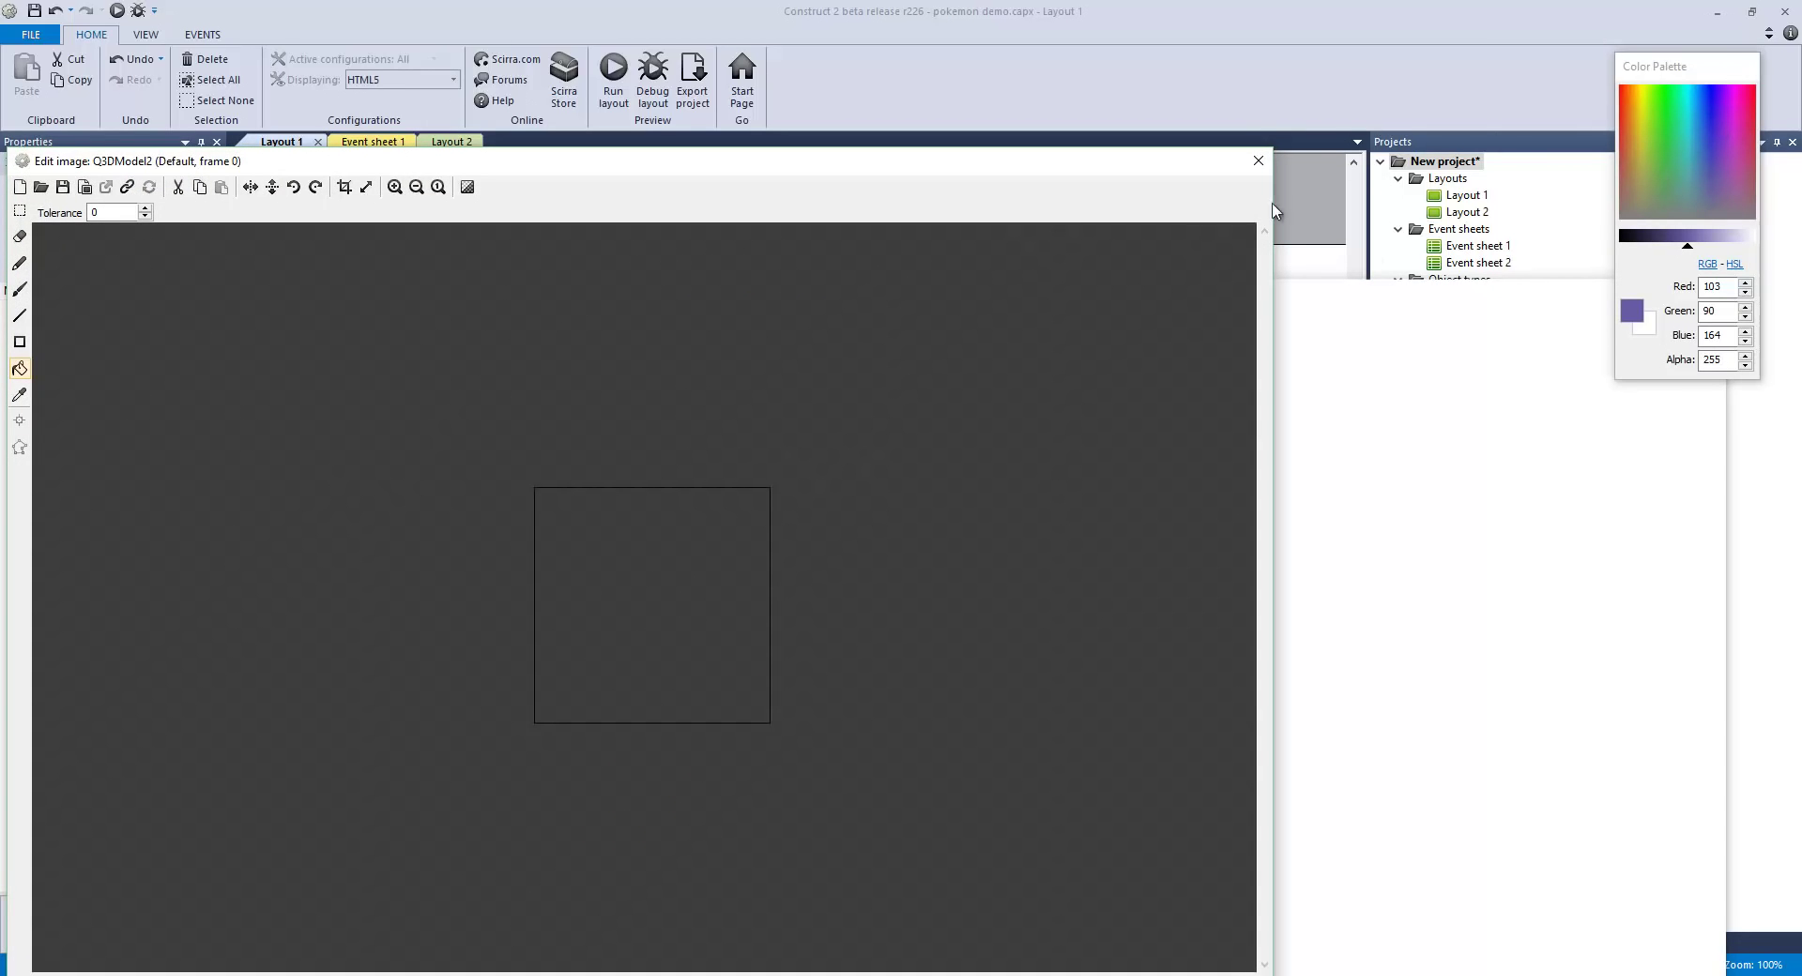
# Step: Fill the new model's image solid red and move it to 675, 255
pyautogui.click(1624, 133)
pyautogui.click(680, 595)
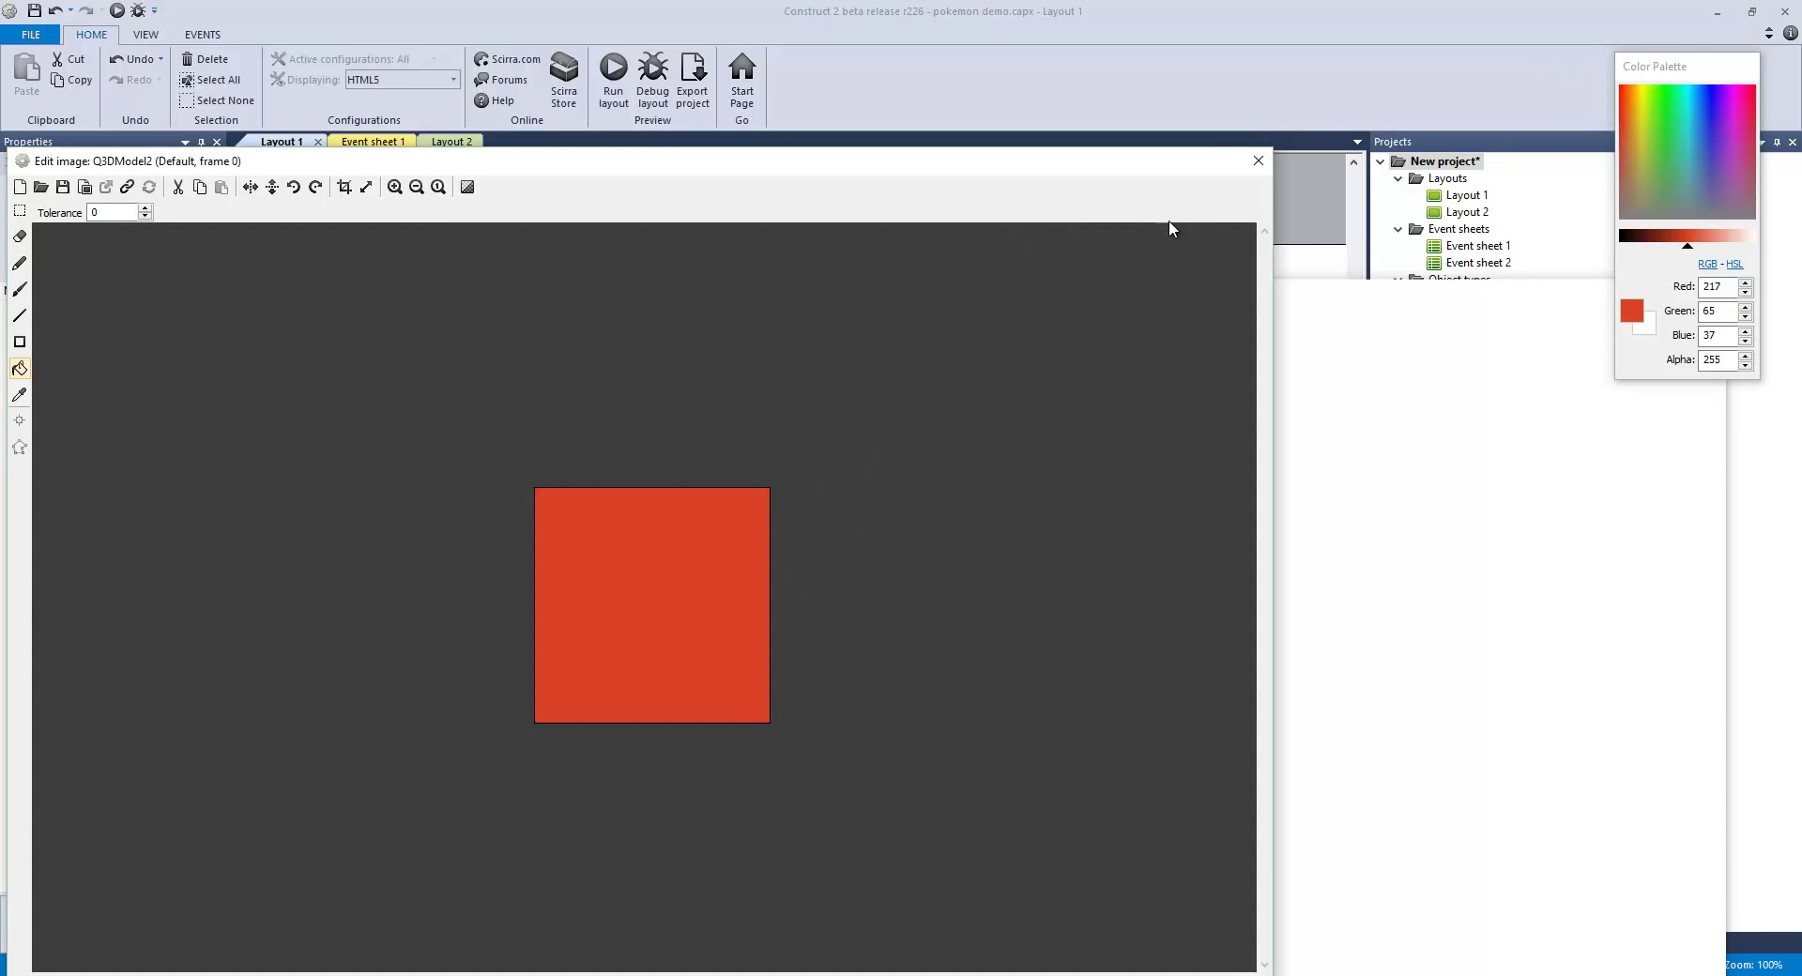
pyautogui.click(1259, 160)
pyautogui.moveTo(799, 420); pyautogui.dragTo(925, 410)
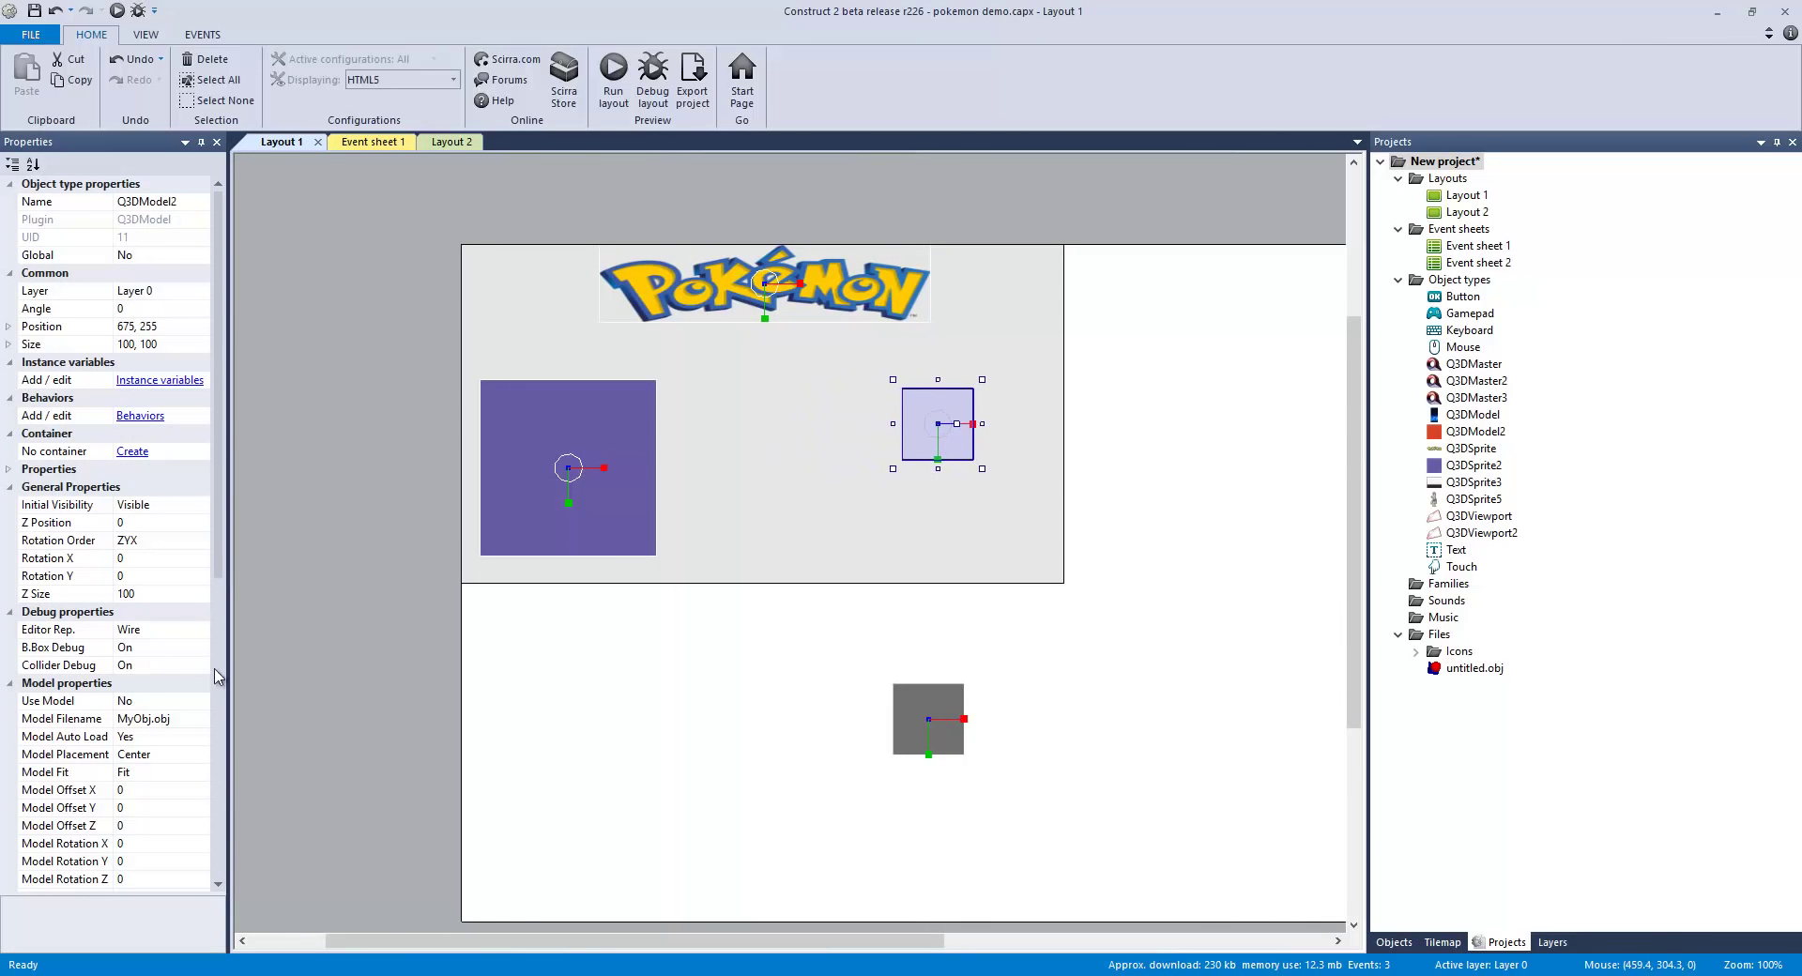
# Step: Set Q3DModel2's Editor Rep. to Textured and drag it to 265, 306 over the purple square
pyautogui.scroll(-3, 141, 572)
pyautogui.click(40, 507)
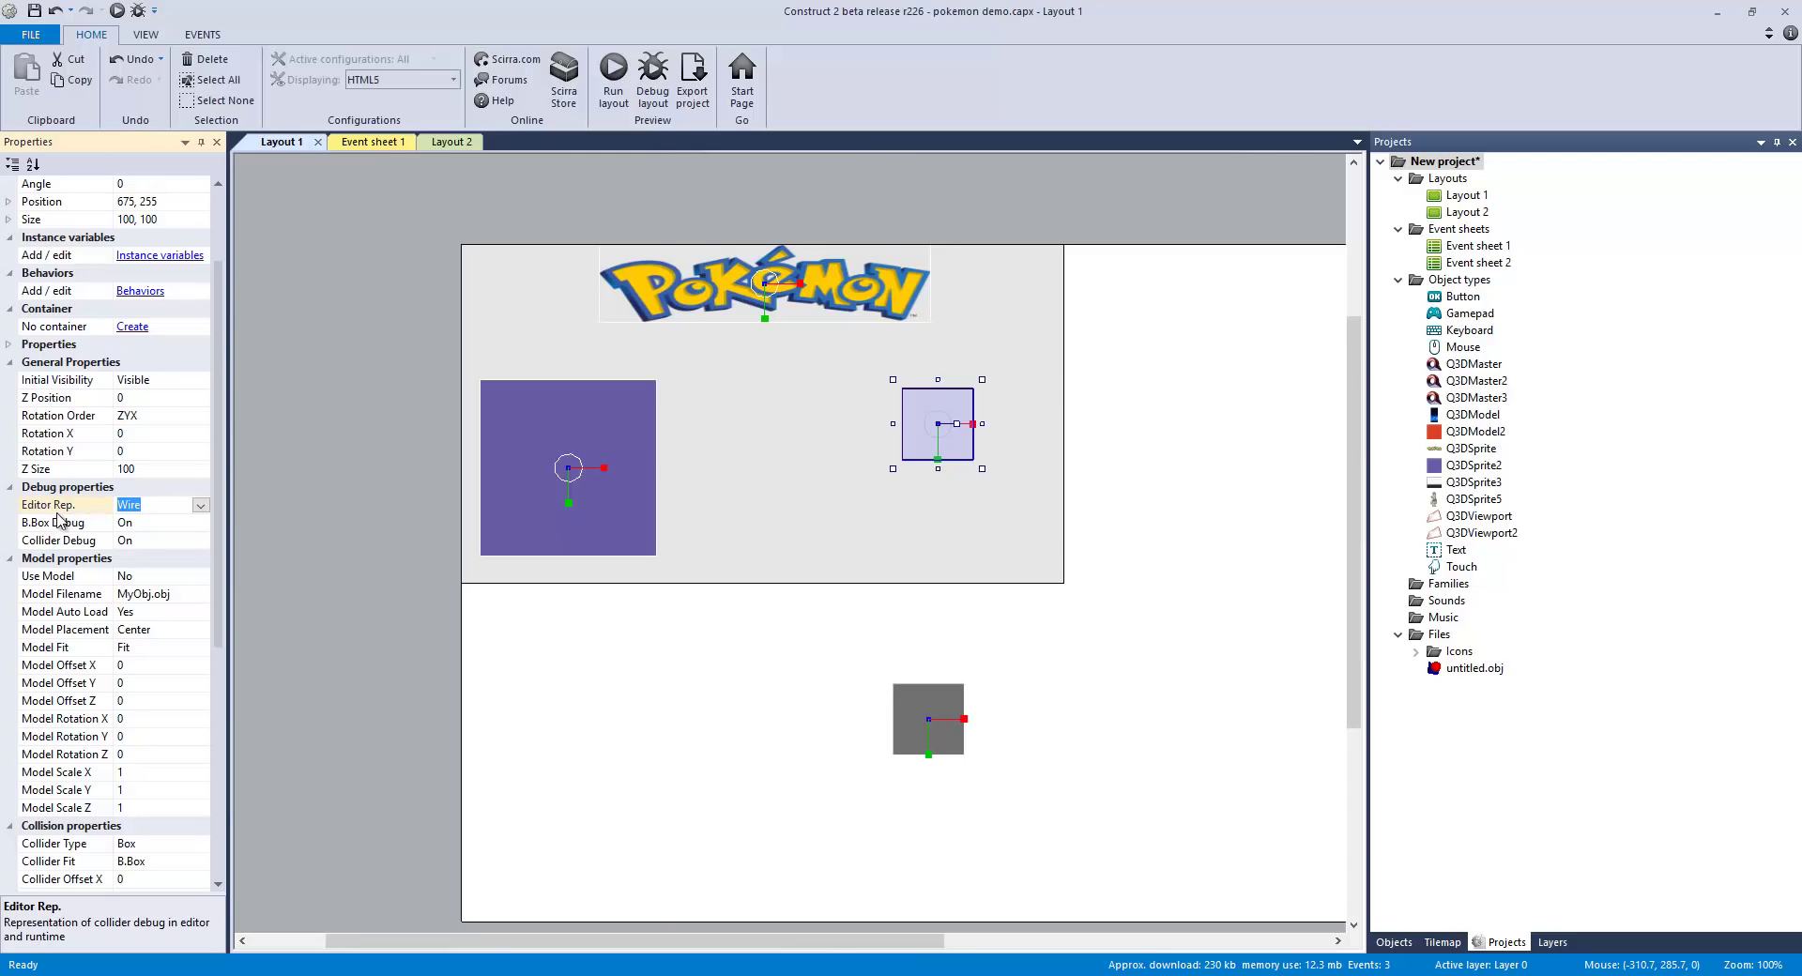
pyautogui.click(205, 518)
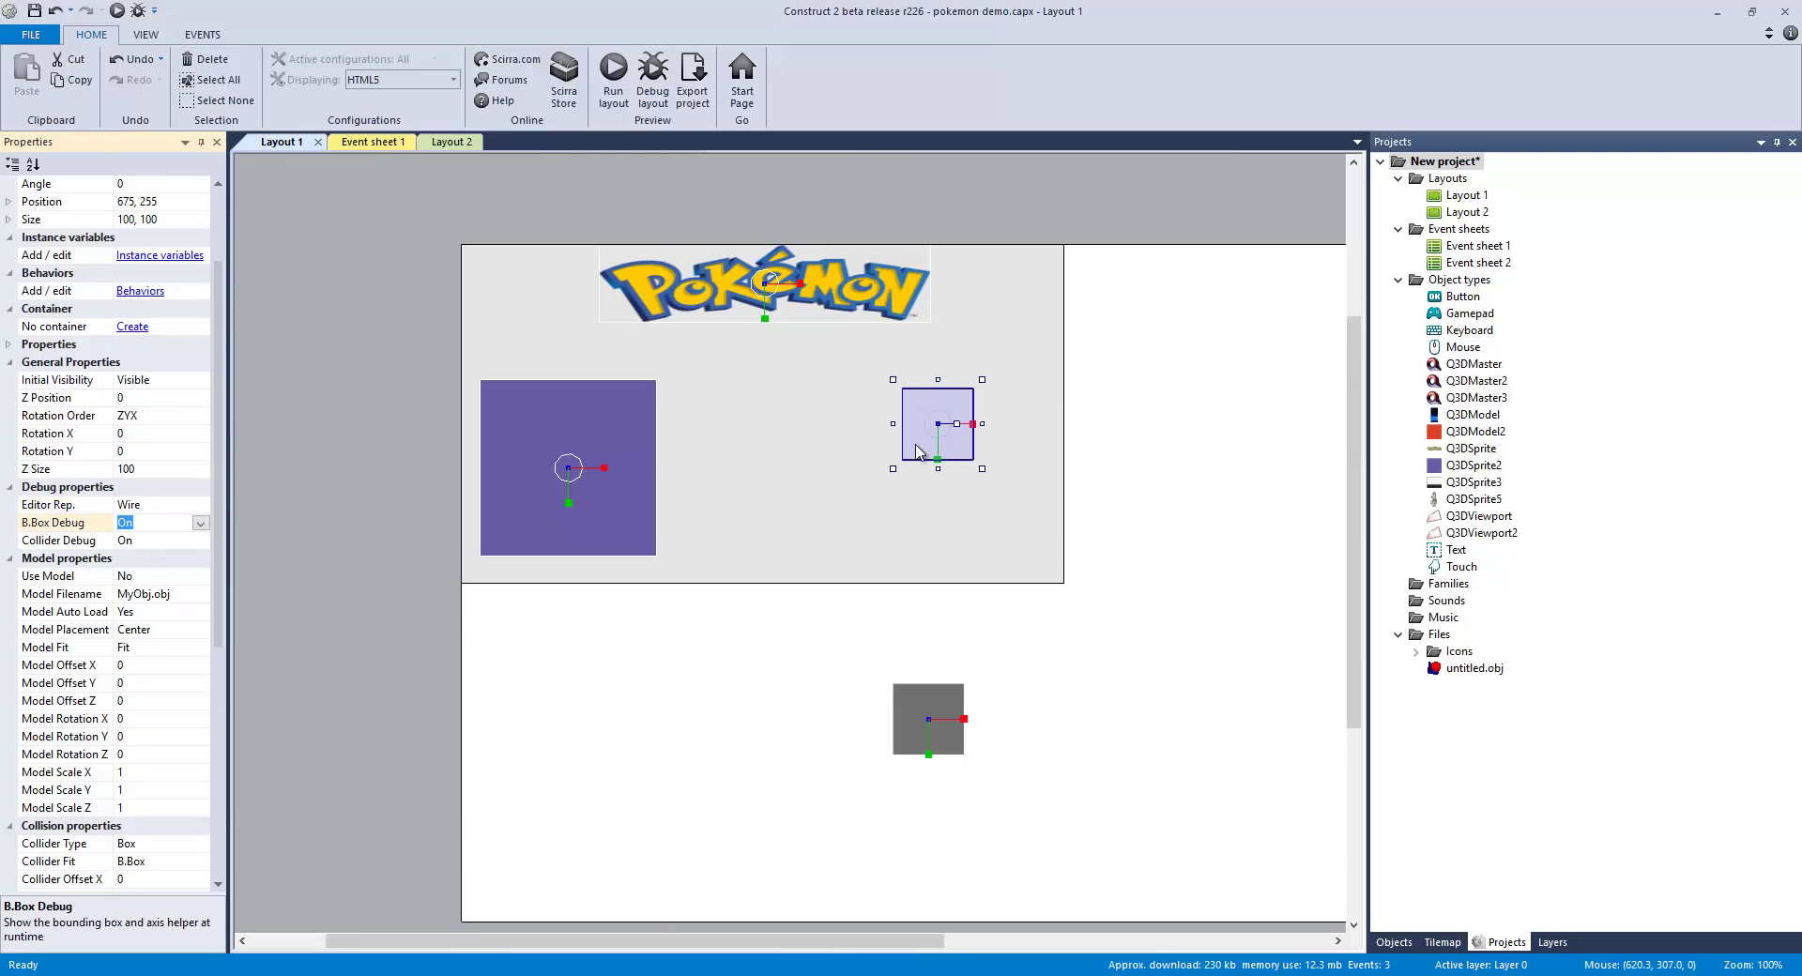
pyautogui.click(183, 505)
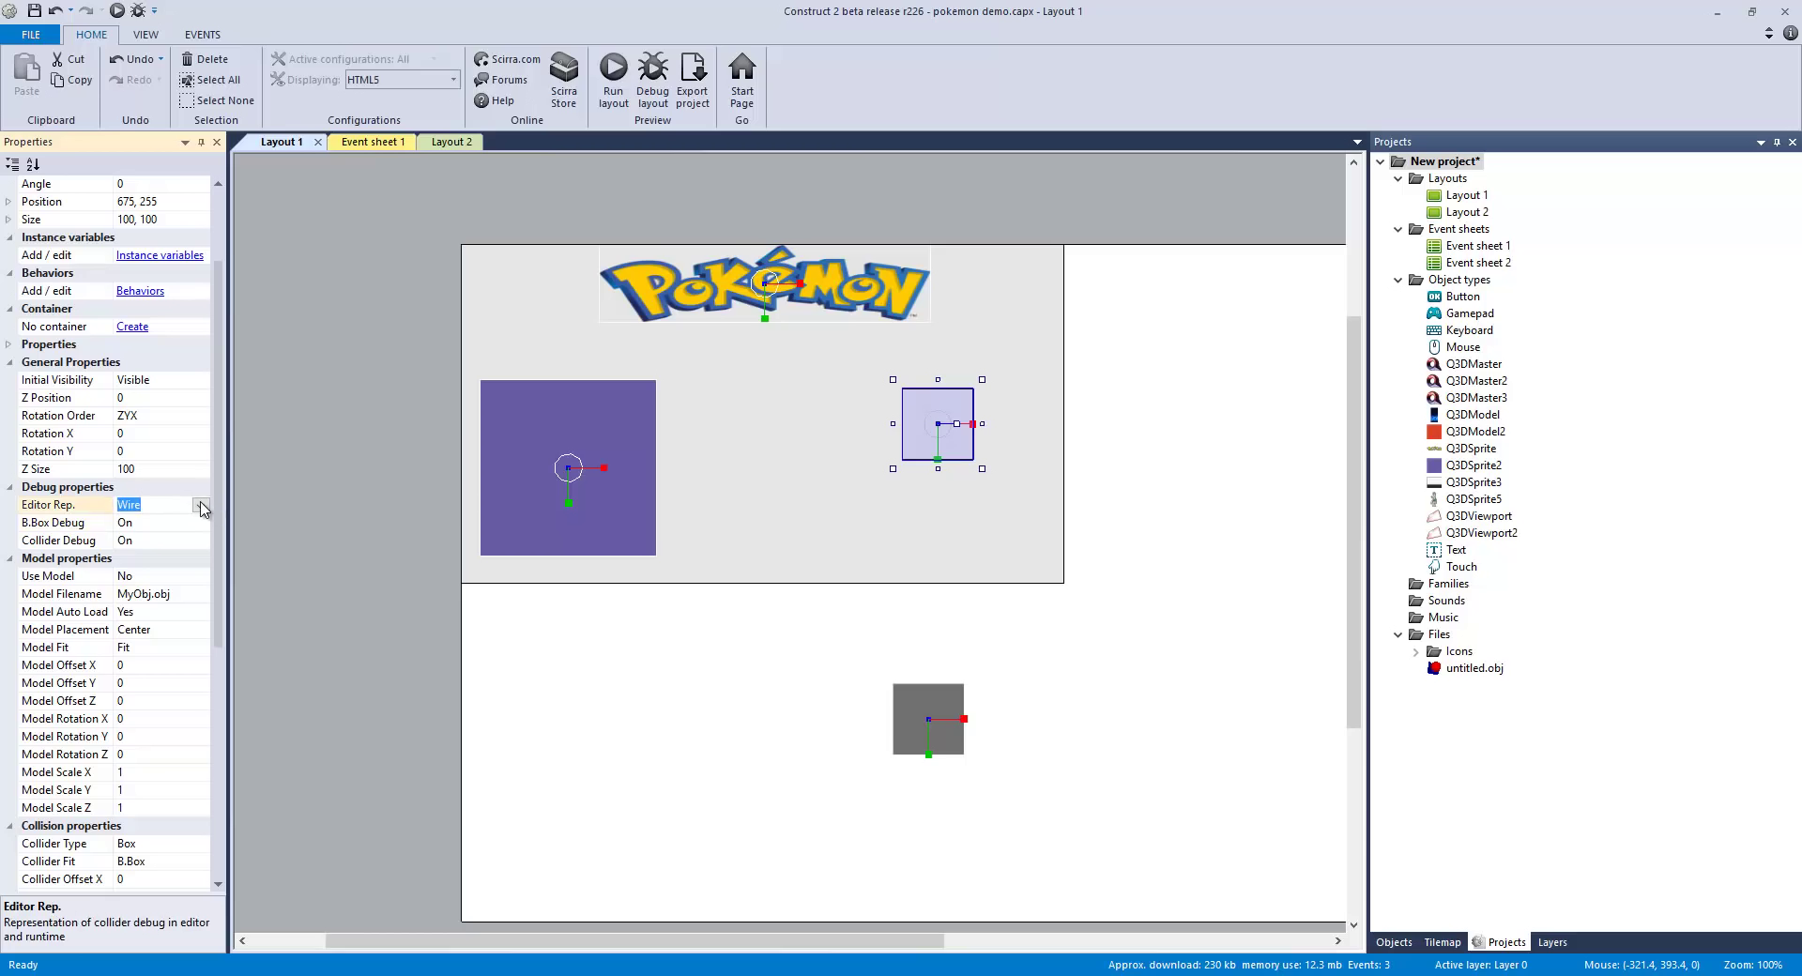
pyautogui.click(201, 508)
pyautogui.click(150, 538)
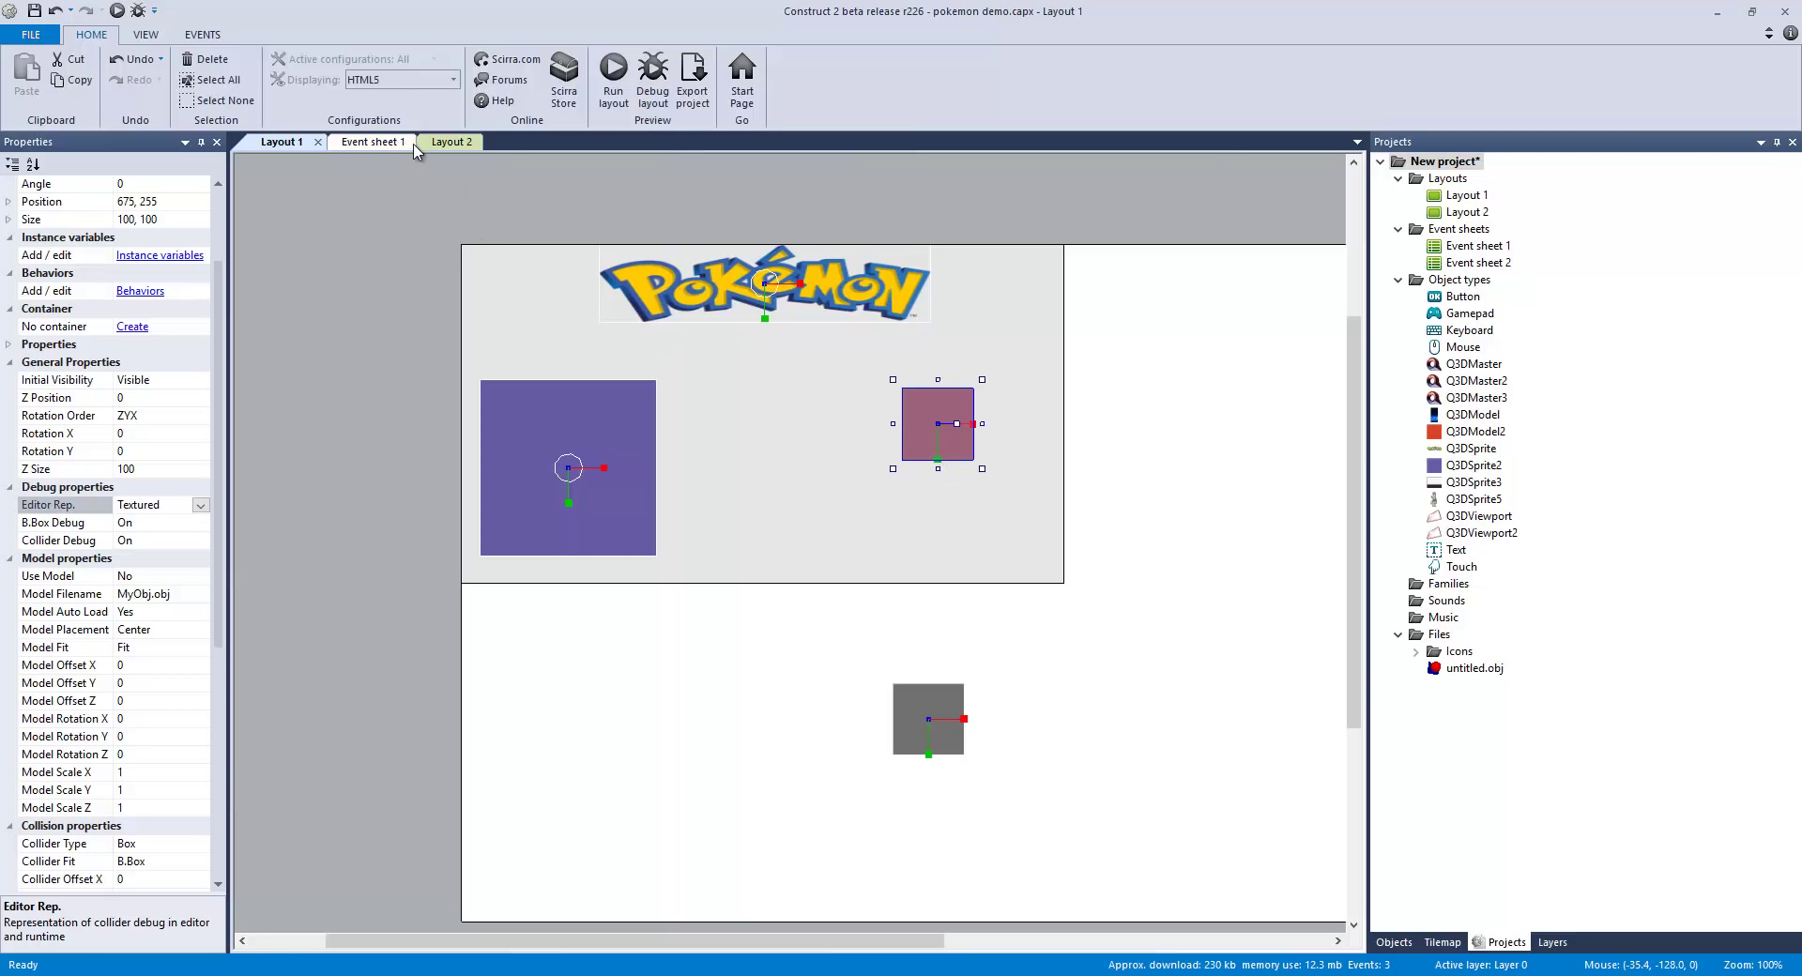
pyautogui.moveTo(930, 407); pyautogui.dragTo(640, 444)
# Step: Preview the layout, then nudge the red model down-left to 238, 335
pyautogui.click(605, 84)
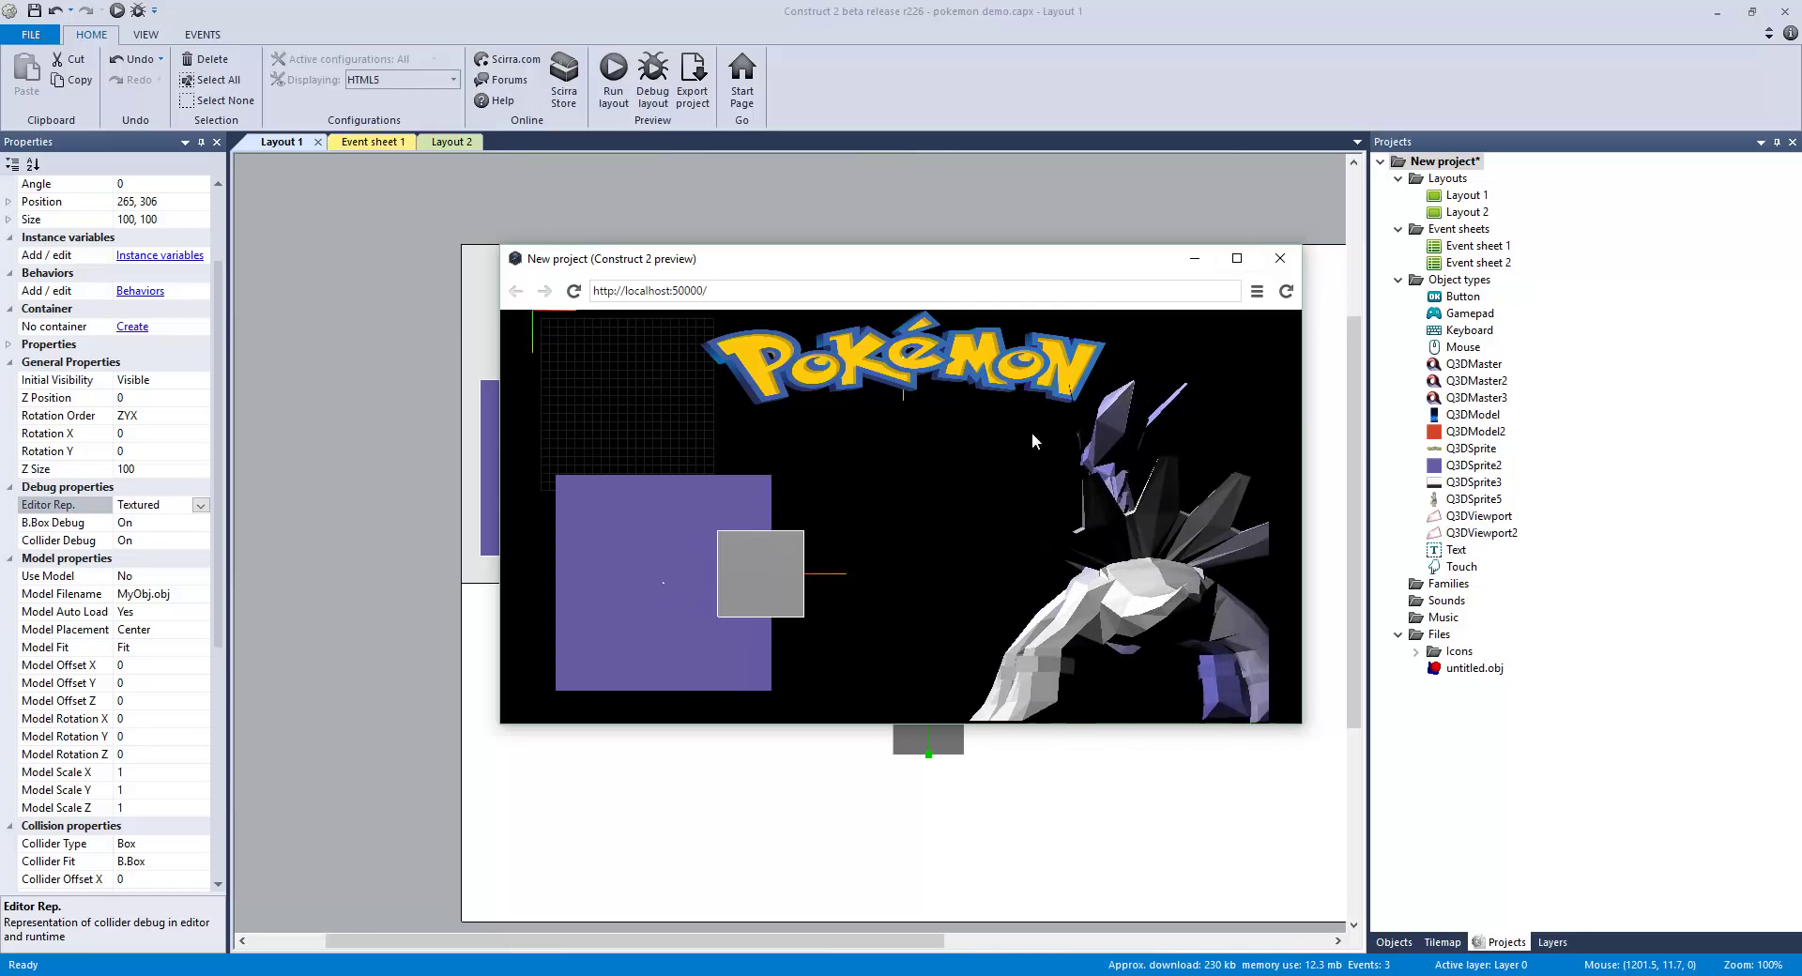
pyautogui.click(1282, 265)
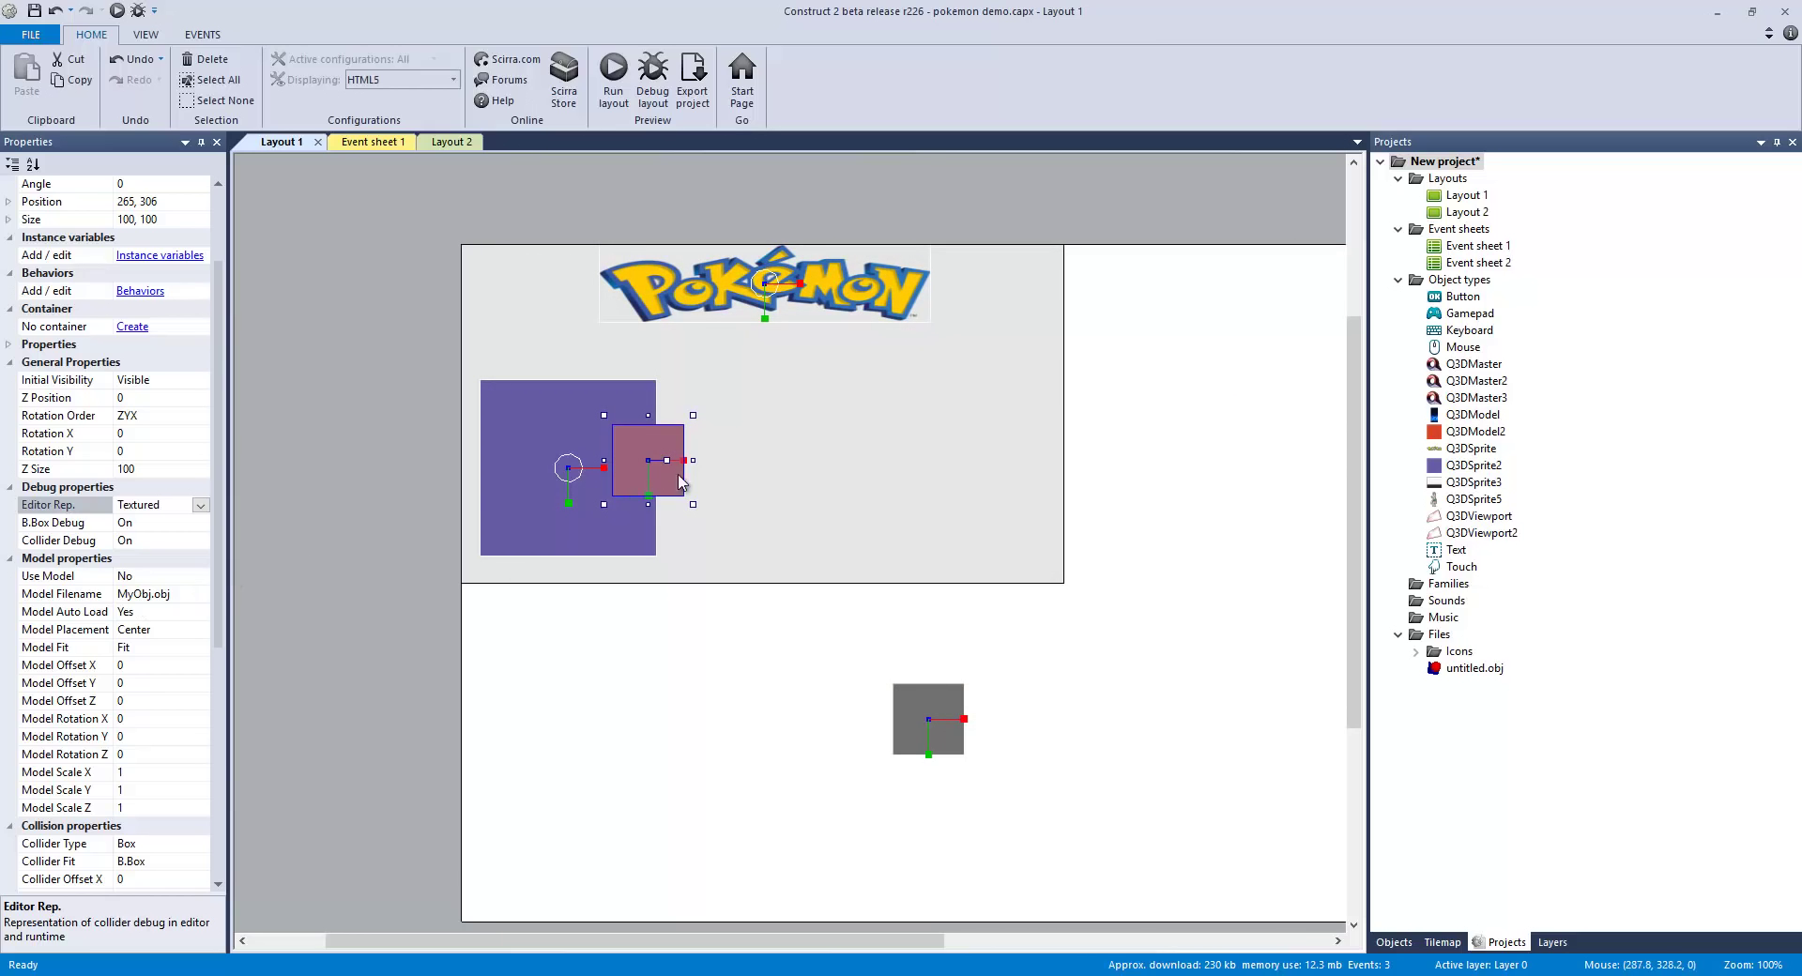
pyautogui.moveTo(640, 456); pyautogui.dragTo(620, 477)
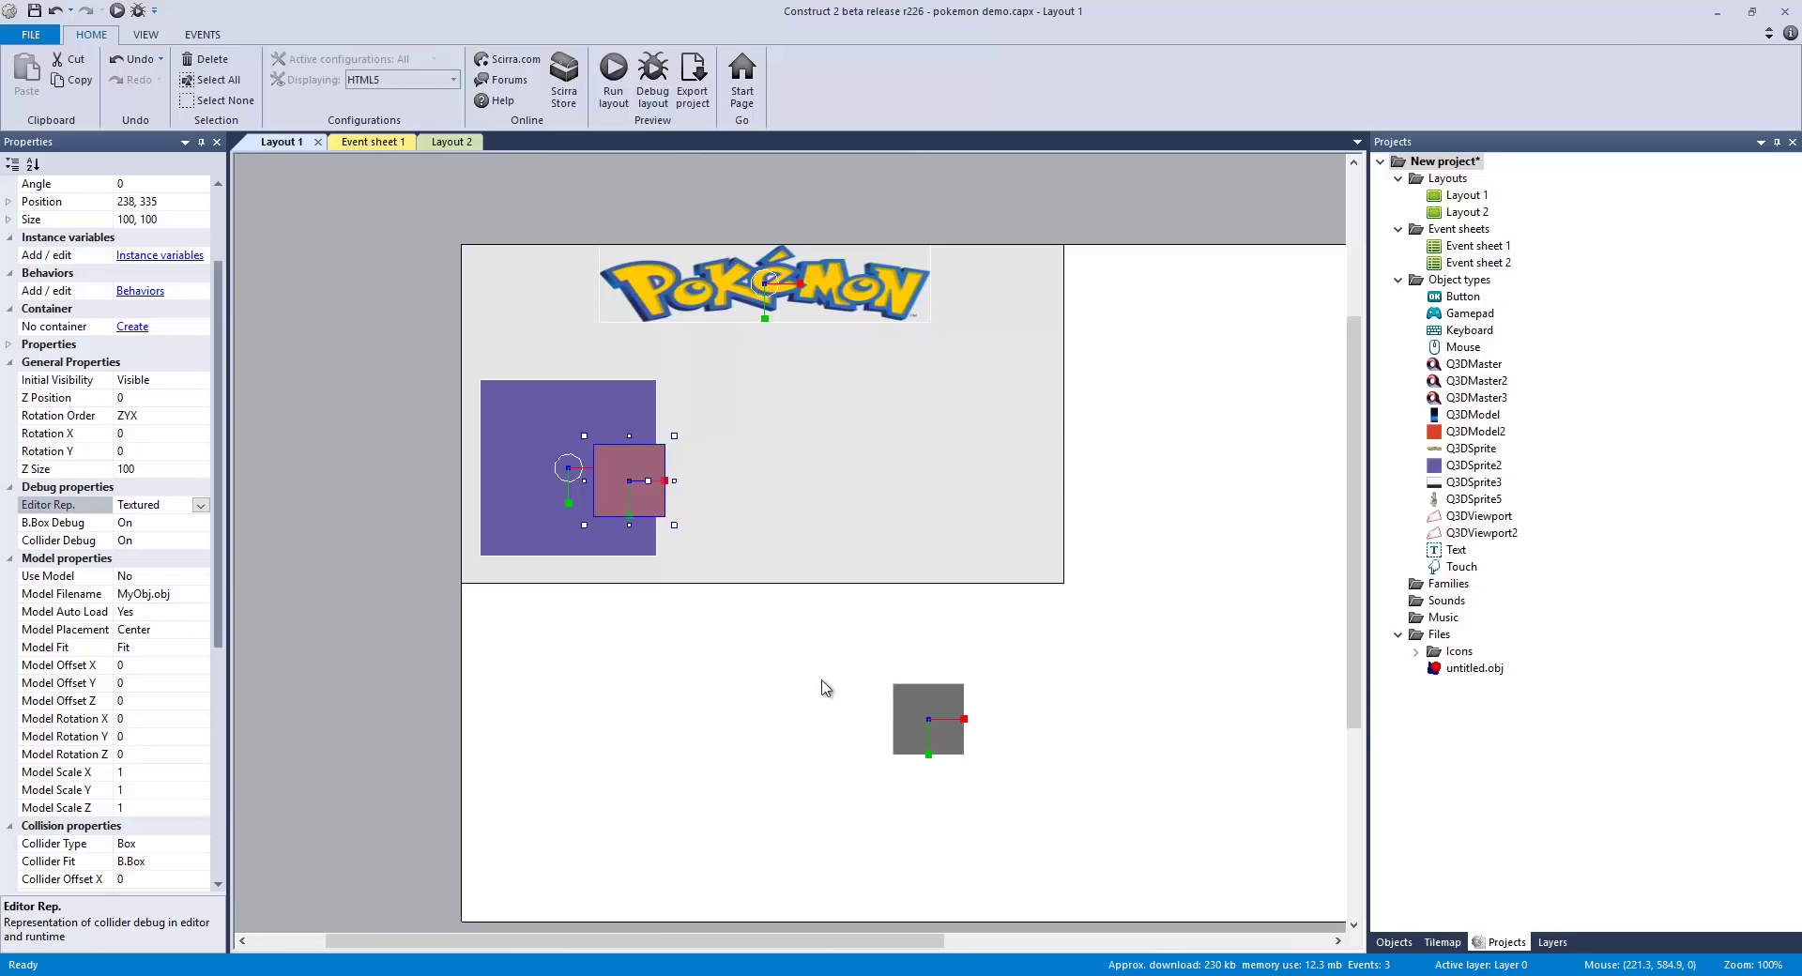
pyautogui.rightClick(1458, 669)
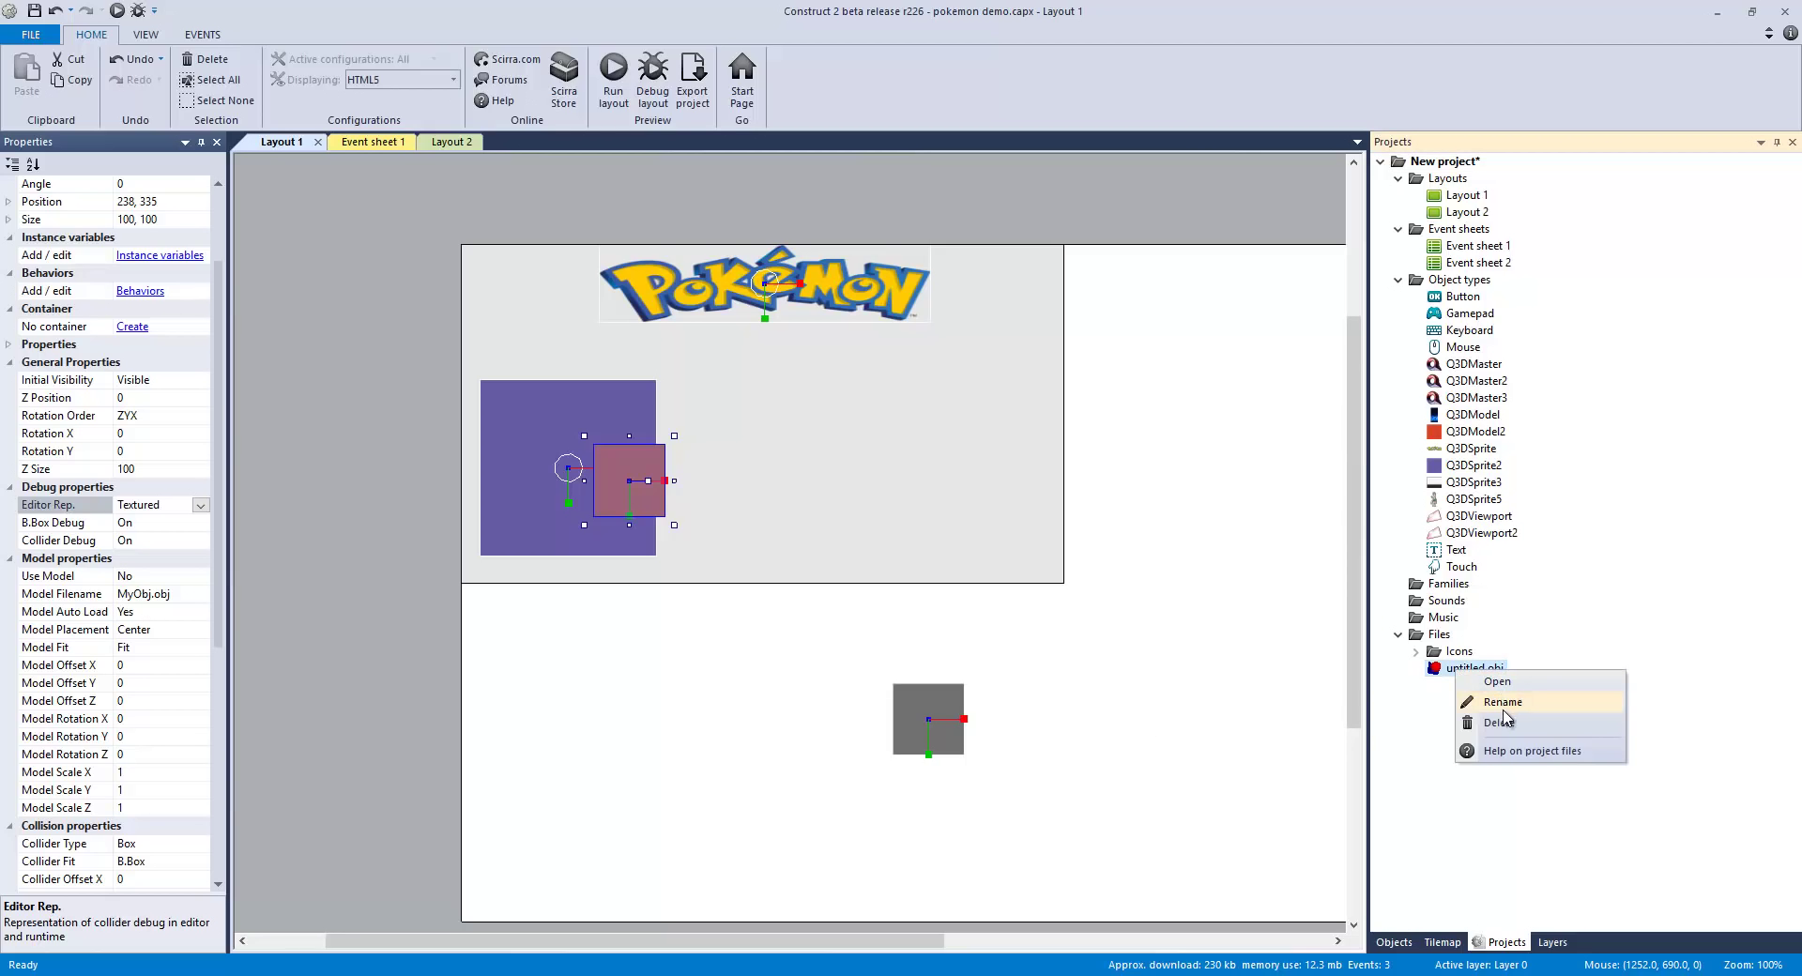
pyautogui.click(1511, 700)
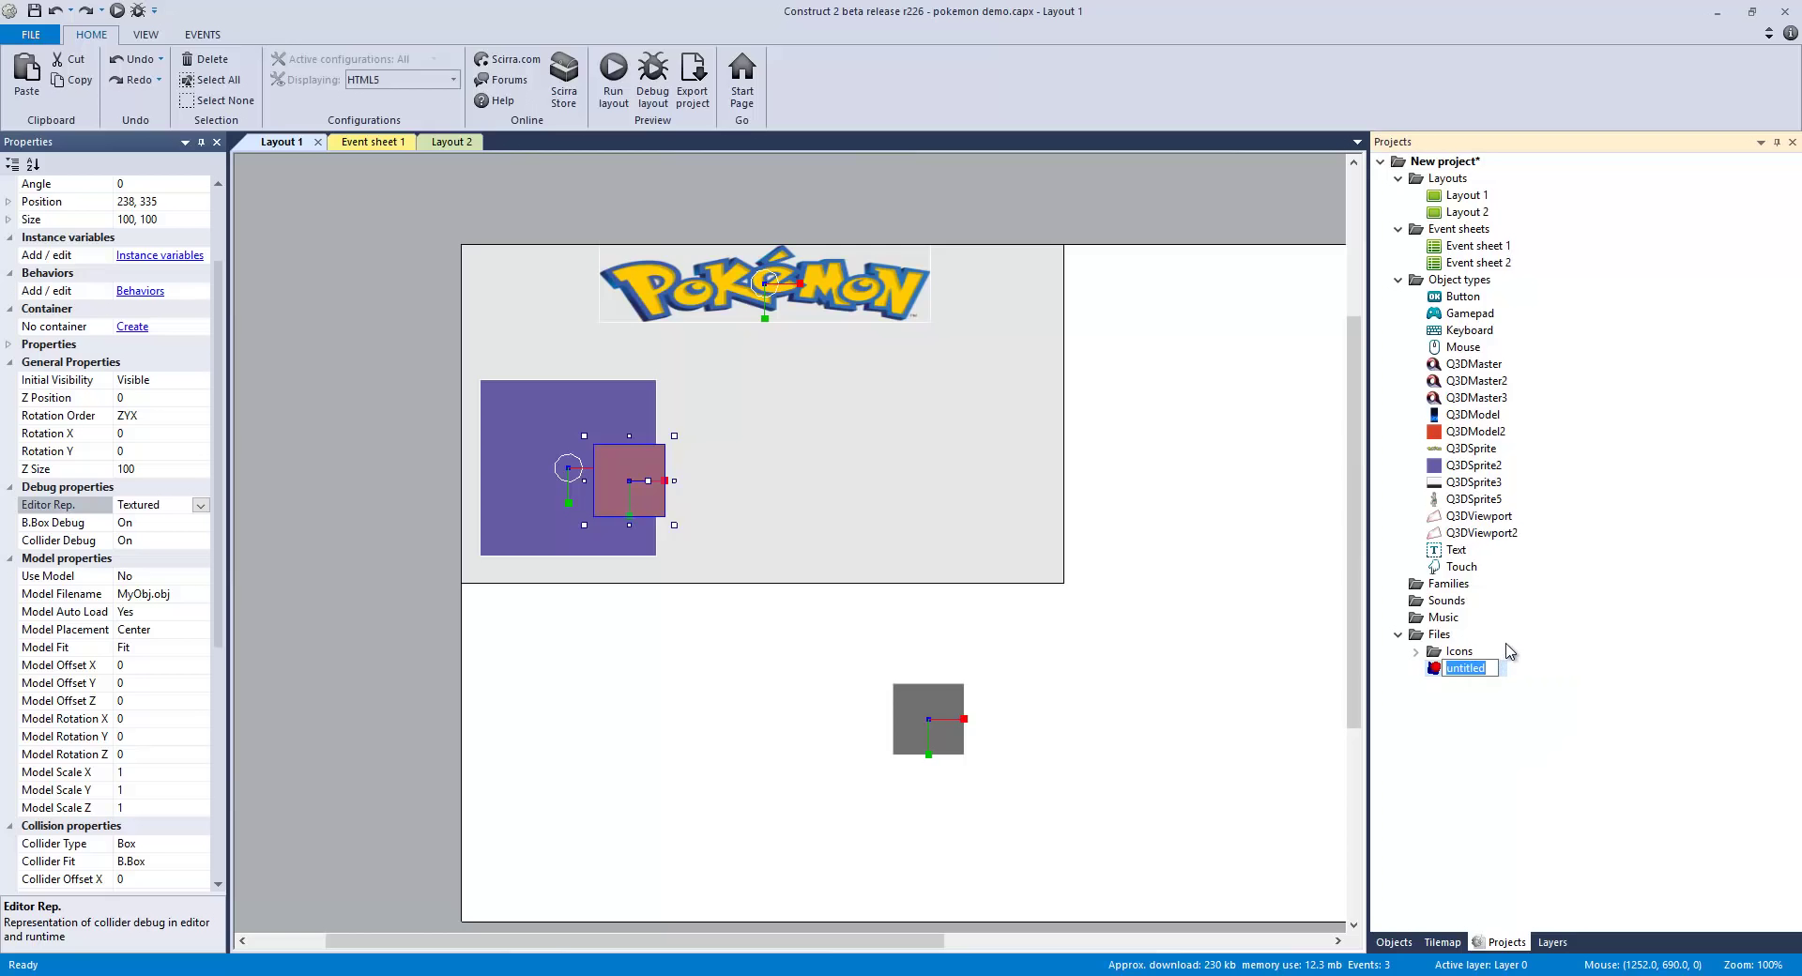
pyautogui.press('Escape')
pyautogui.rightClick(1442, 638)
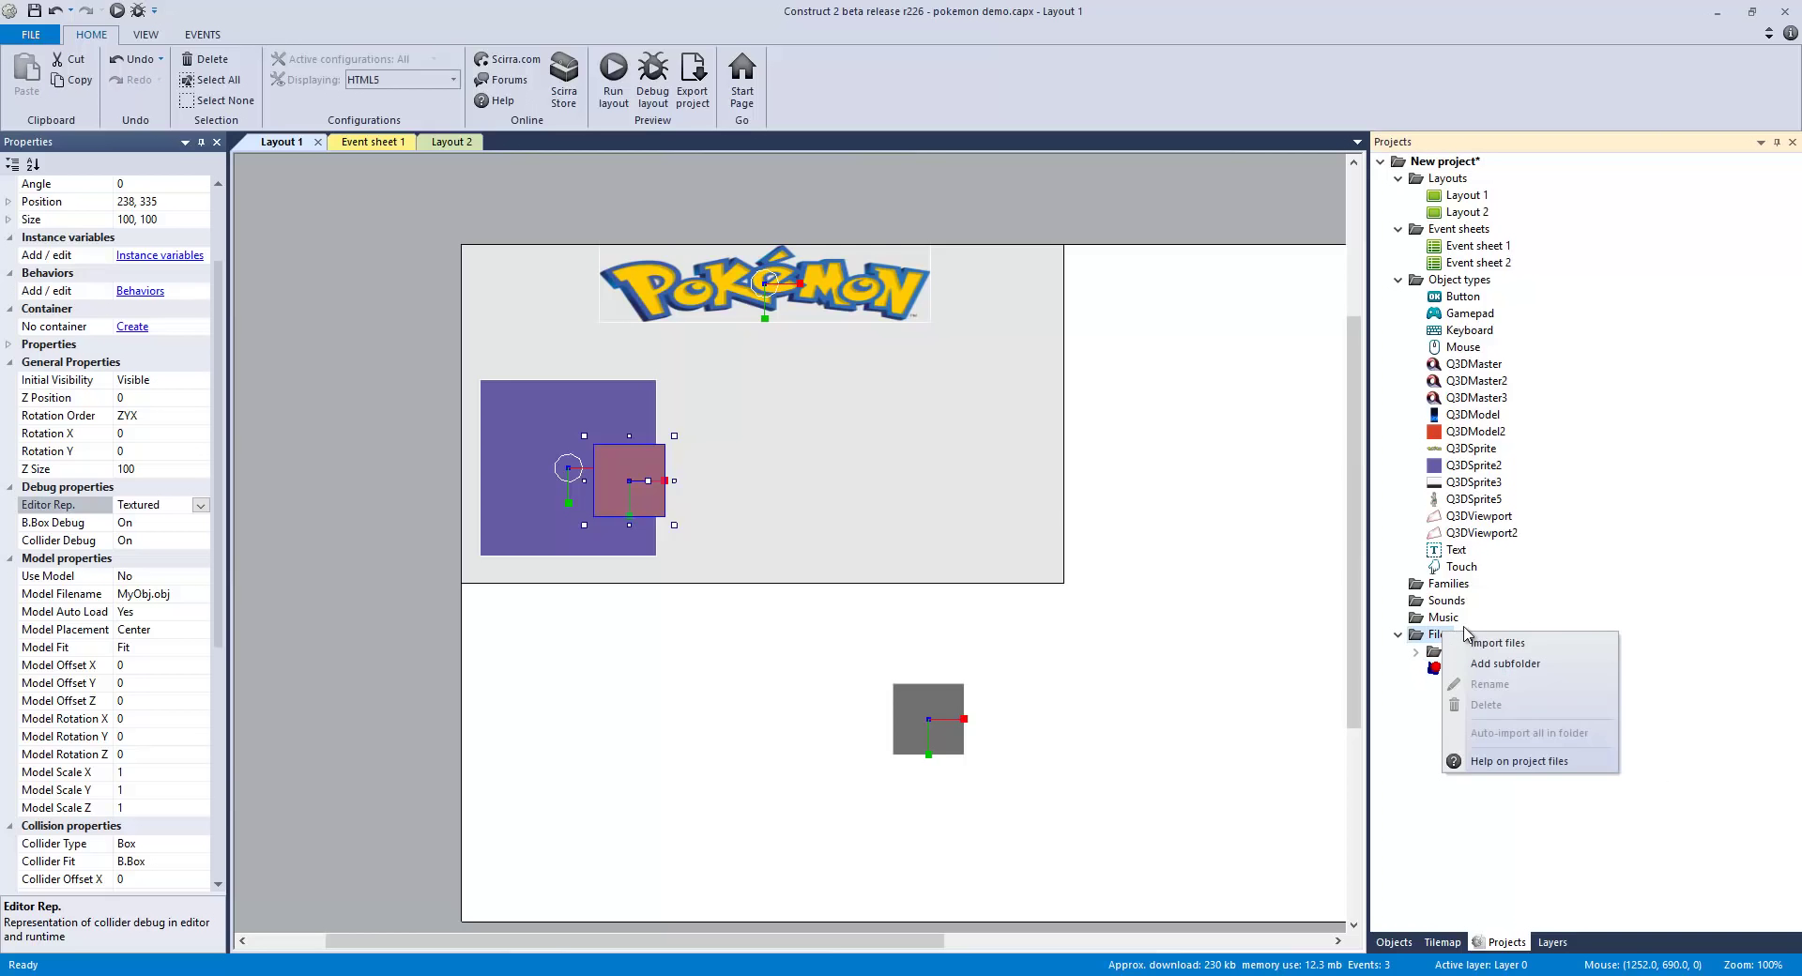
pyautogui.click(1492, 646)
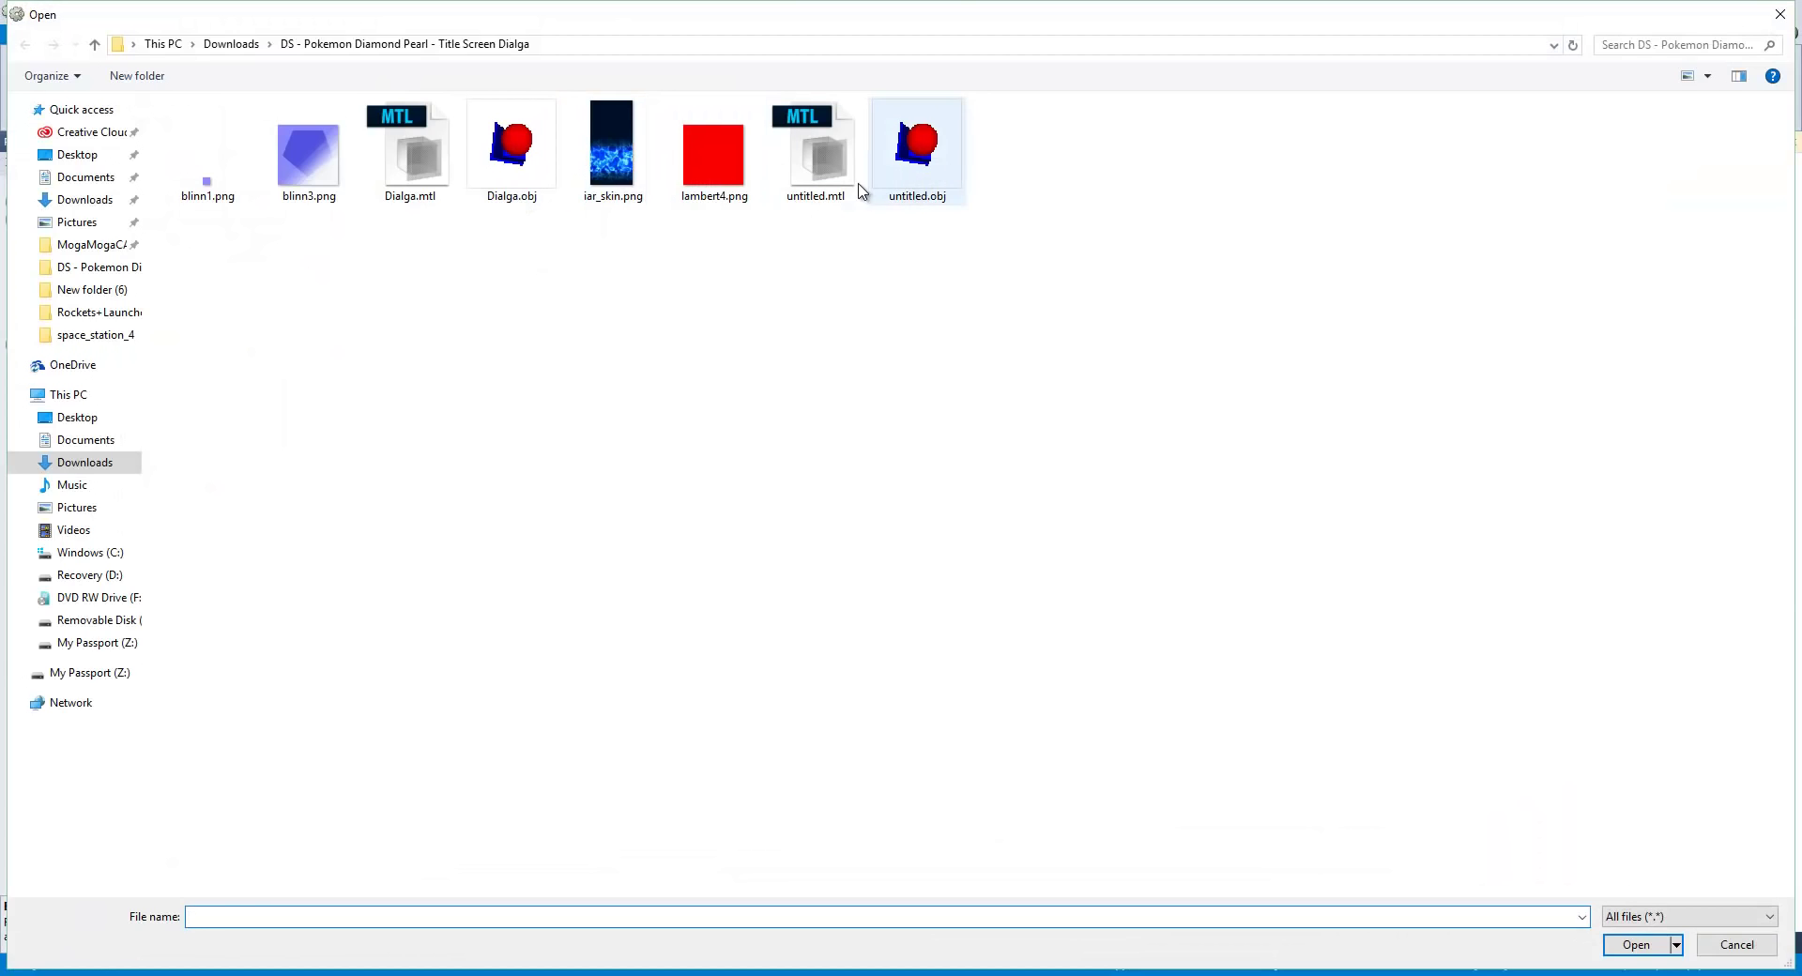
pyautogui.click(940, 182)
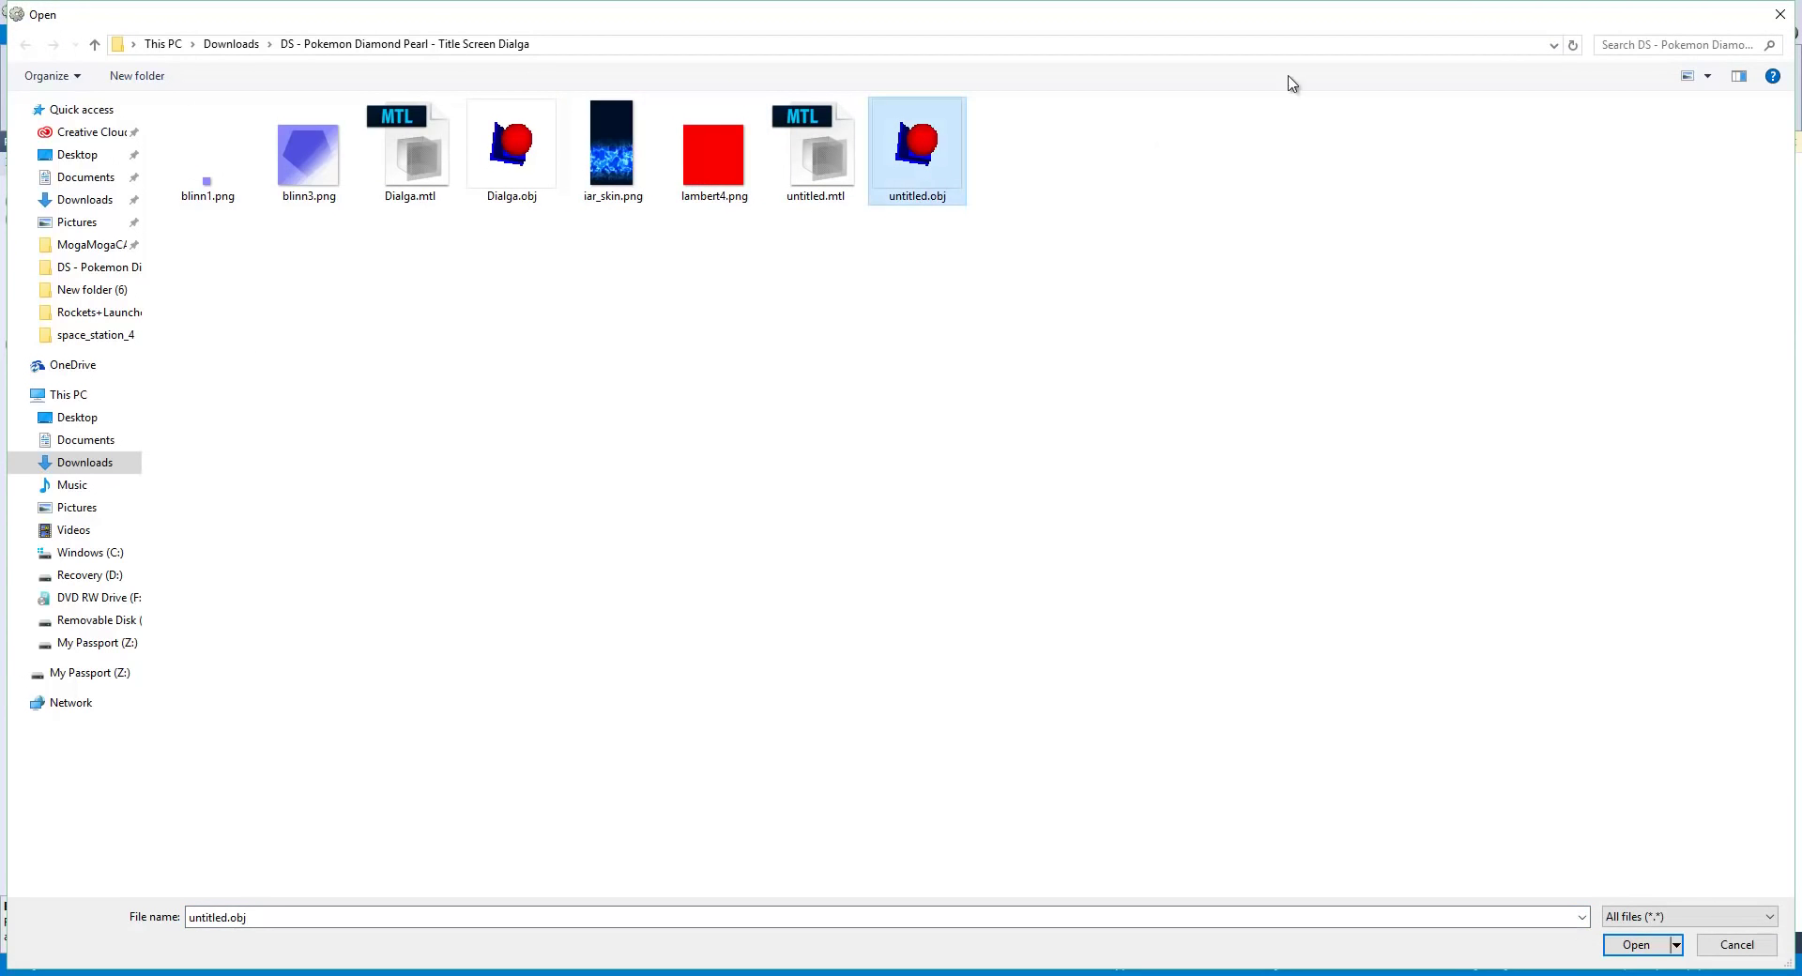
pyautogui.click(1774, 21)
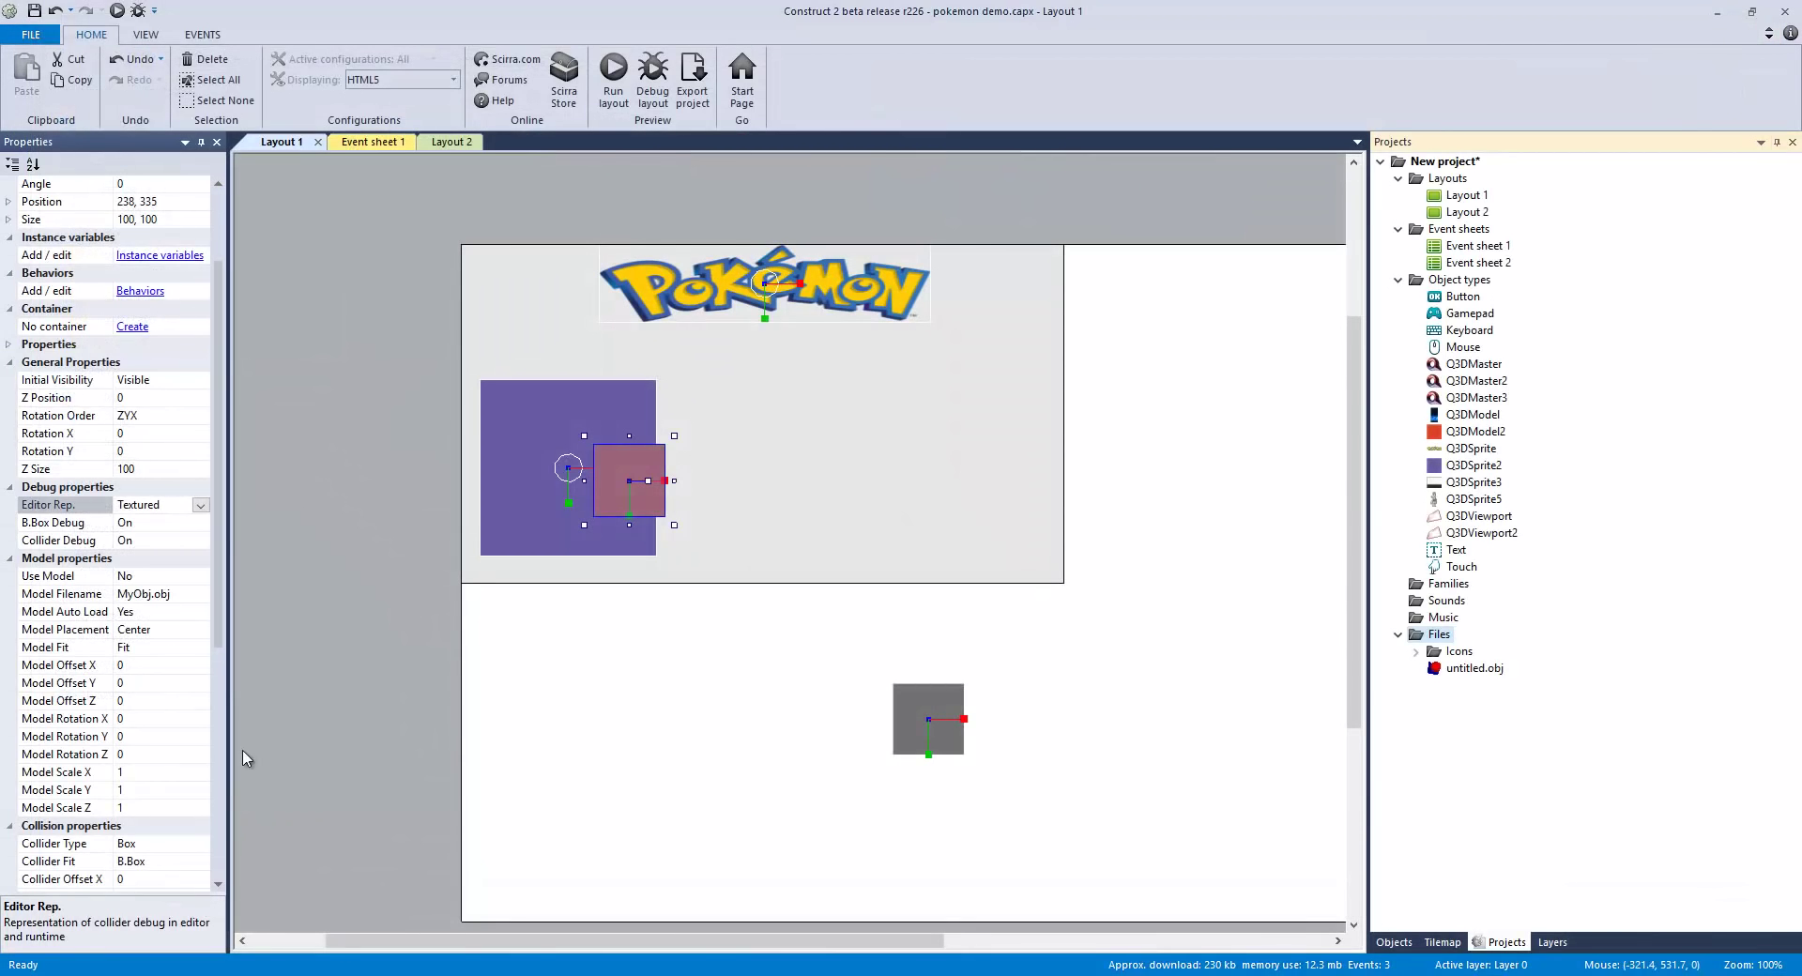
# Step: Enter 'untitled' as the red Q3DModel2's model filename and reselect the model
pyautogui.click(190, 595)
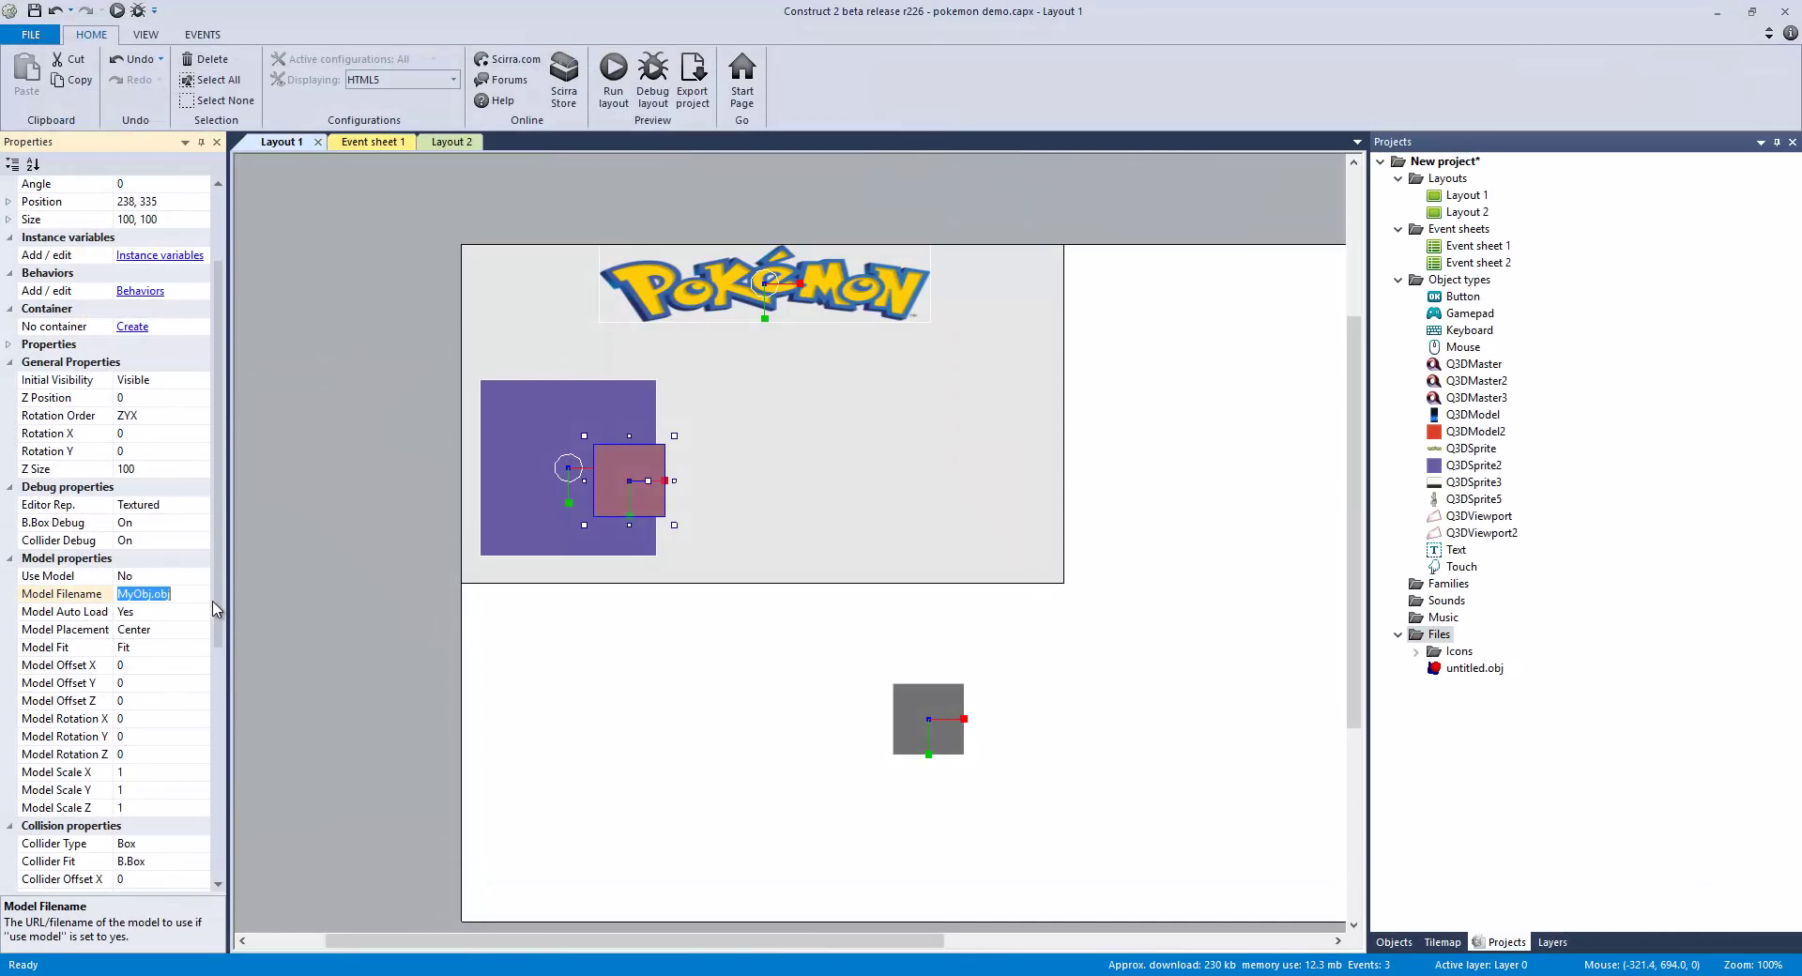
pyautogui.write('untitled')
pyautogui.click(390, 529)
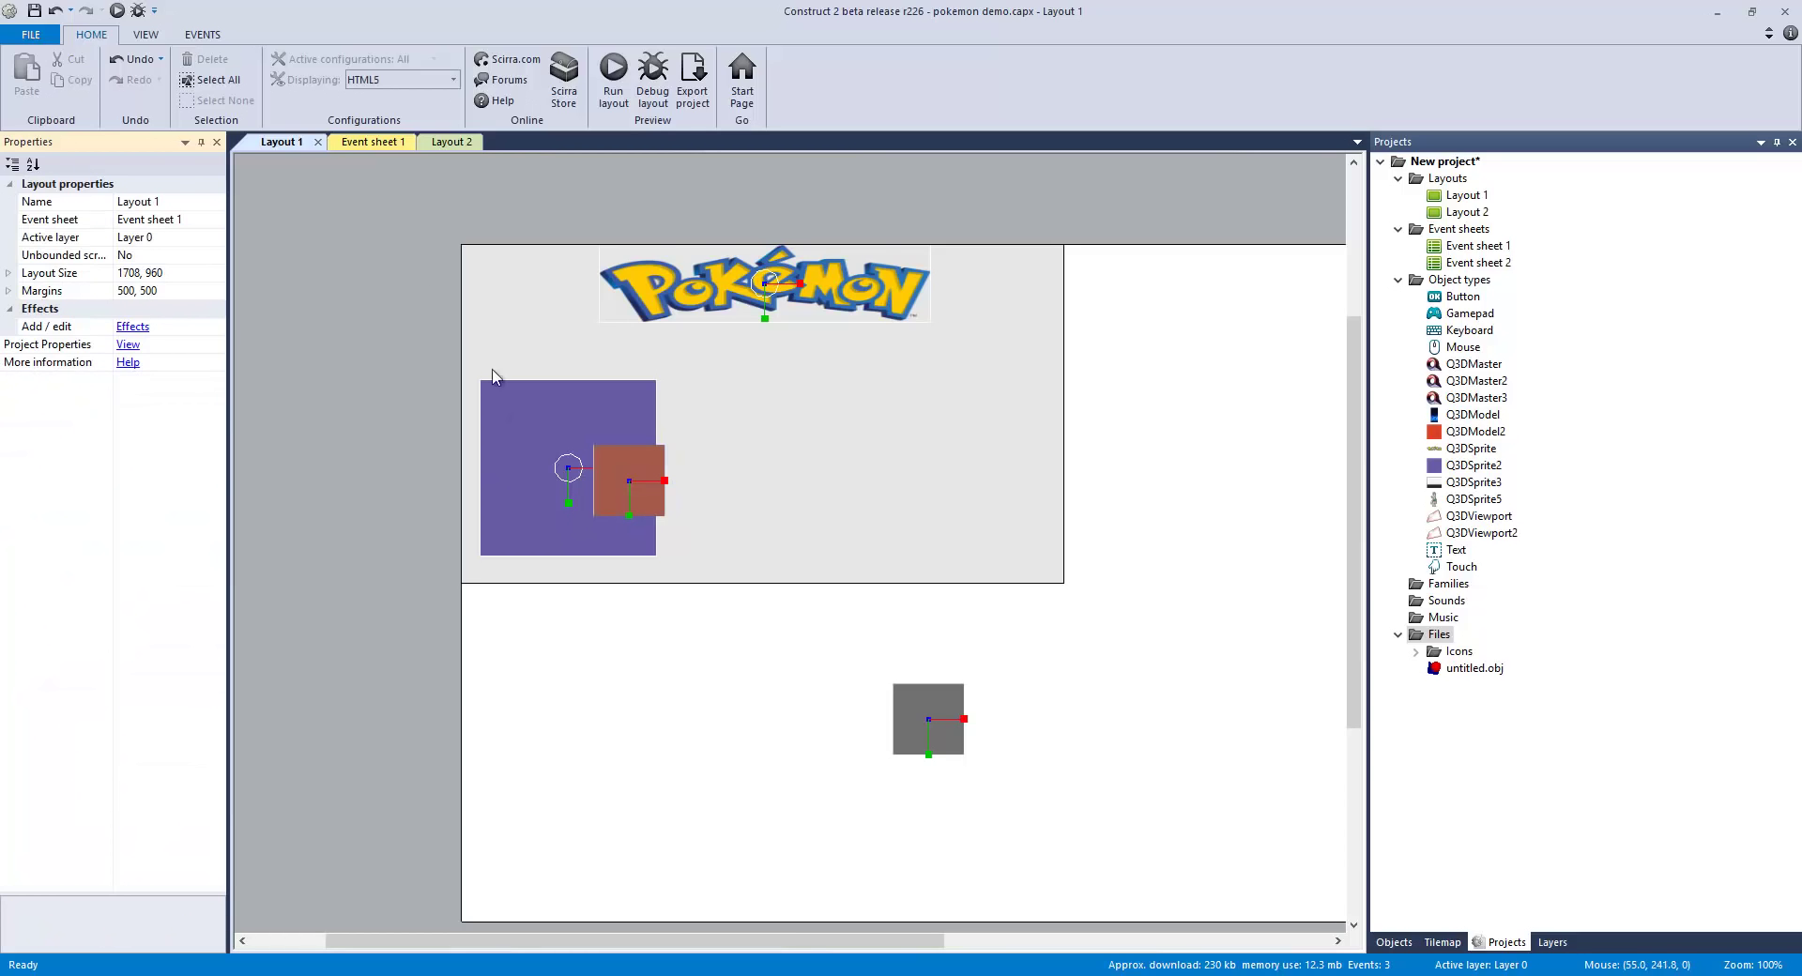
pyautogui.click(605, 449)
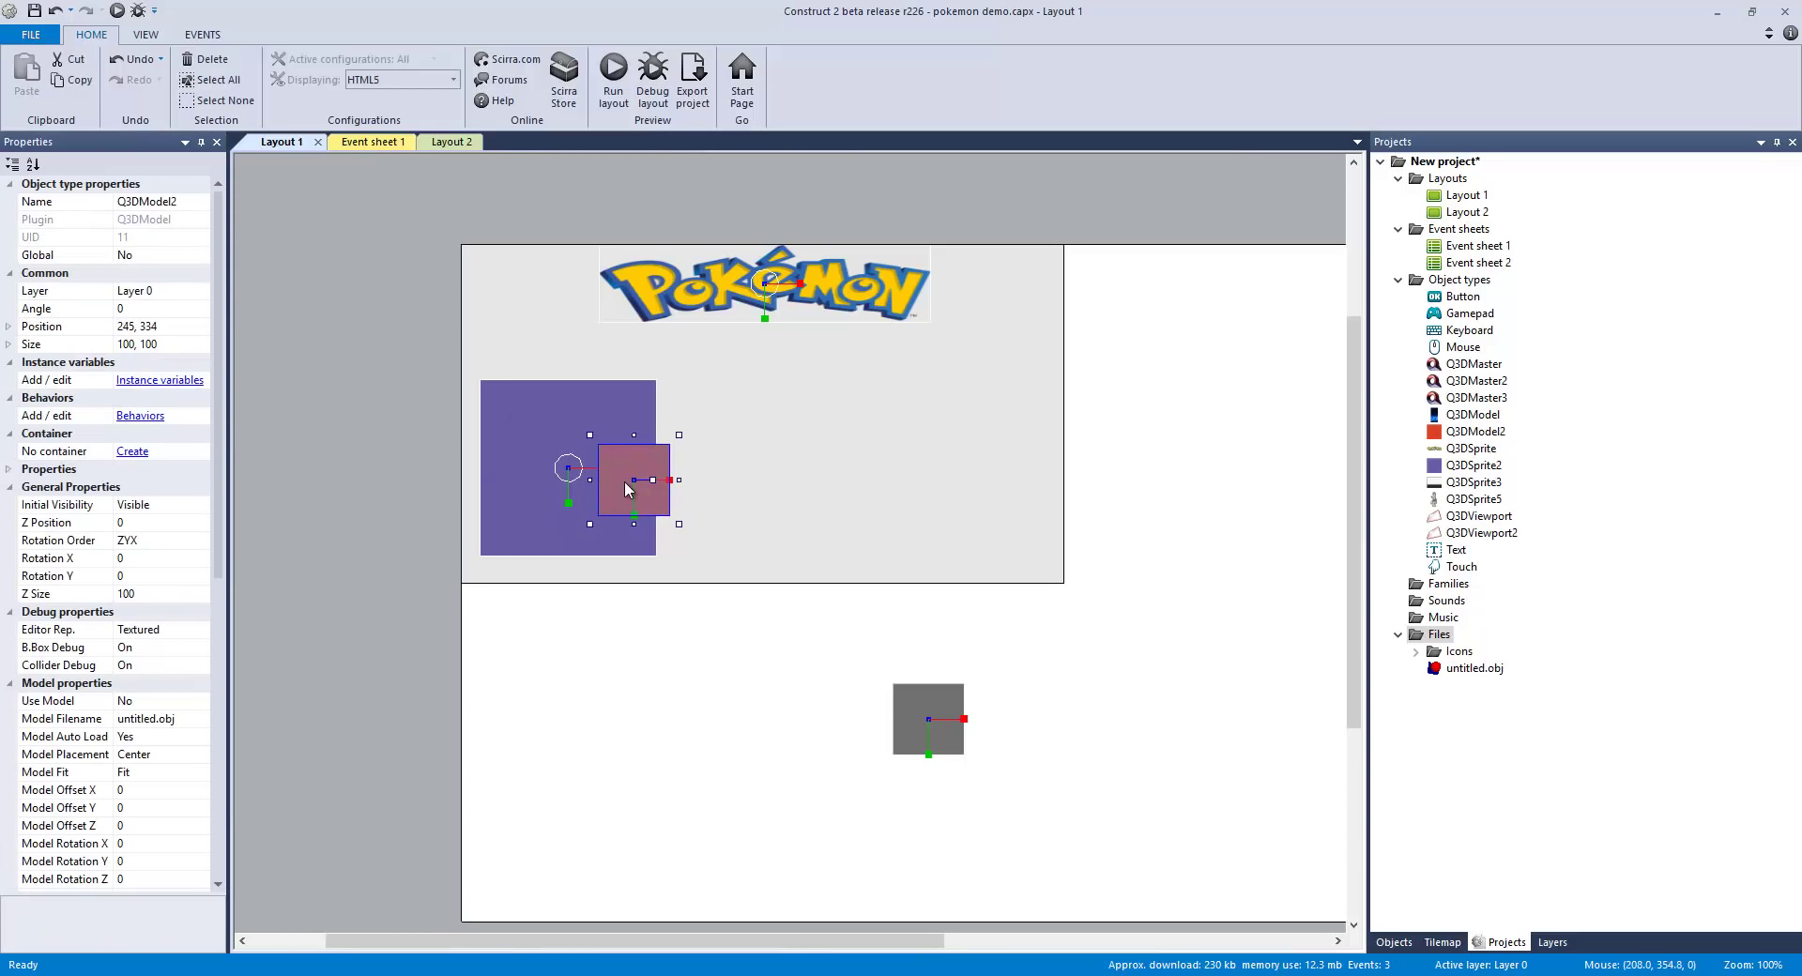
# Step: Turn off the model's bounding box and collider debug displays
pyautogui.scroll(-3, 212, 537)
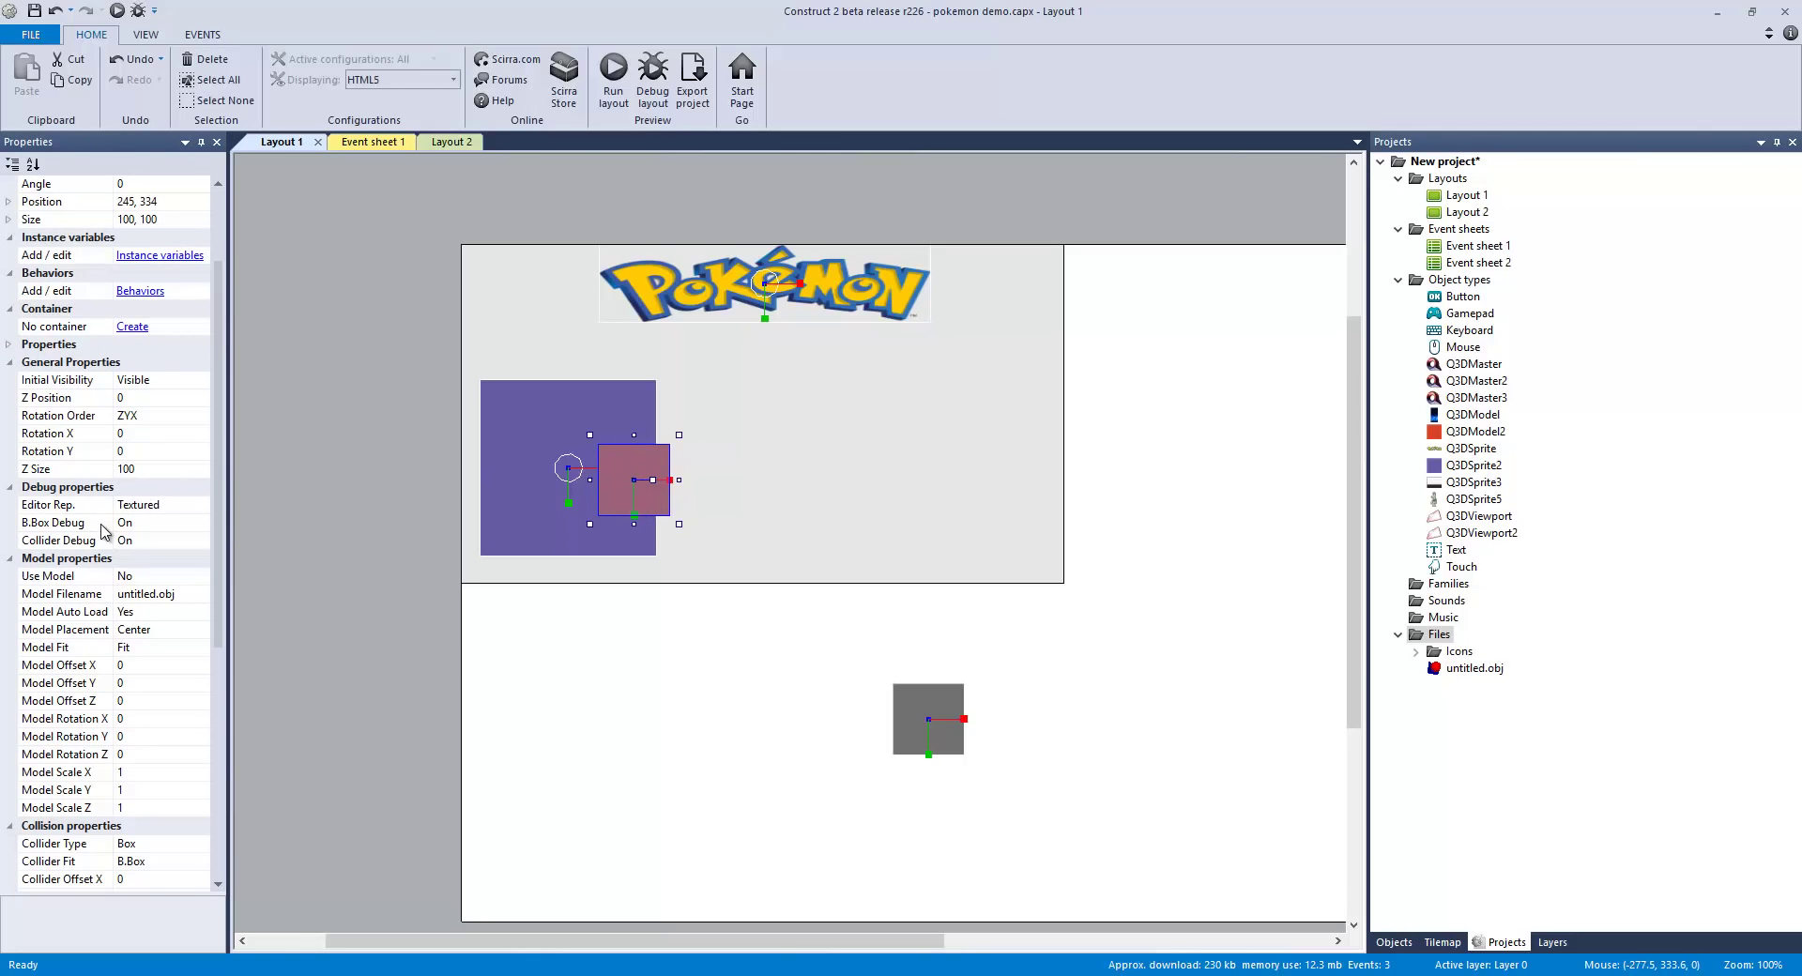
pyautogui.click(207, 524)
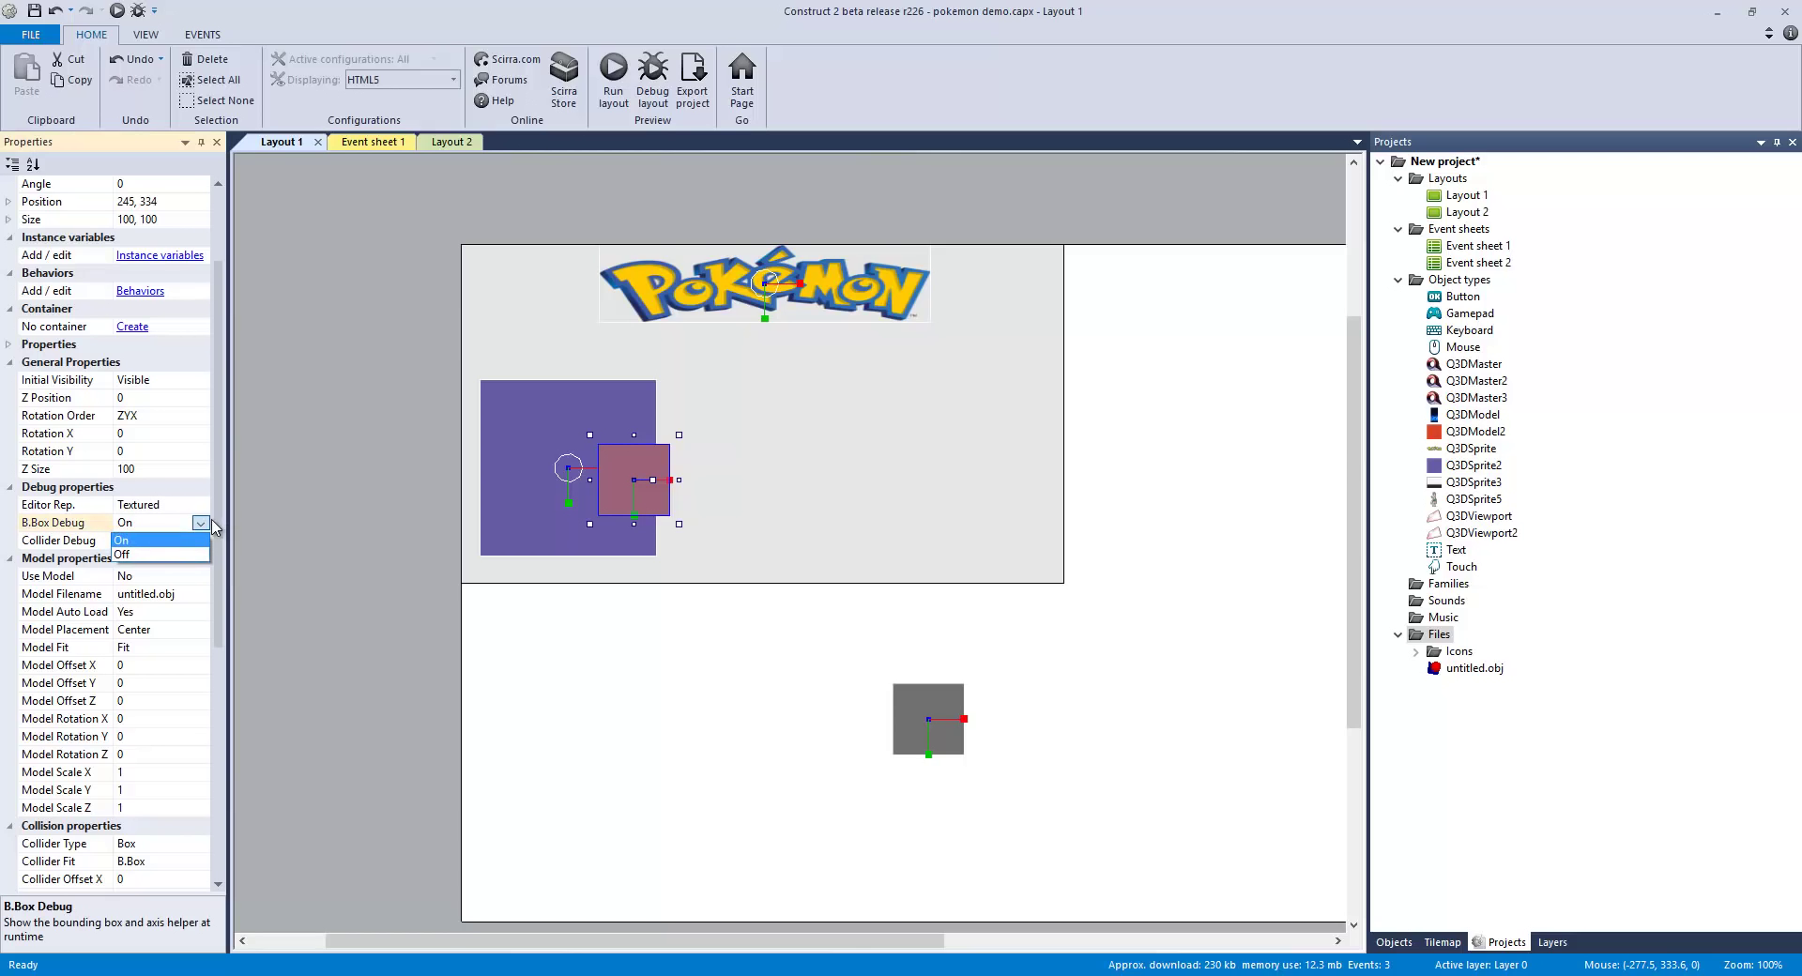
pyautogui.click(172, 558)
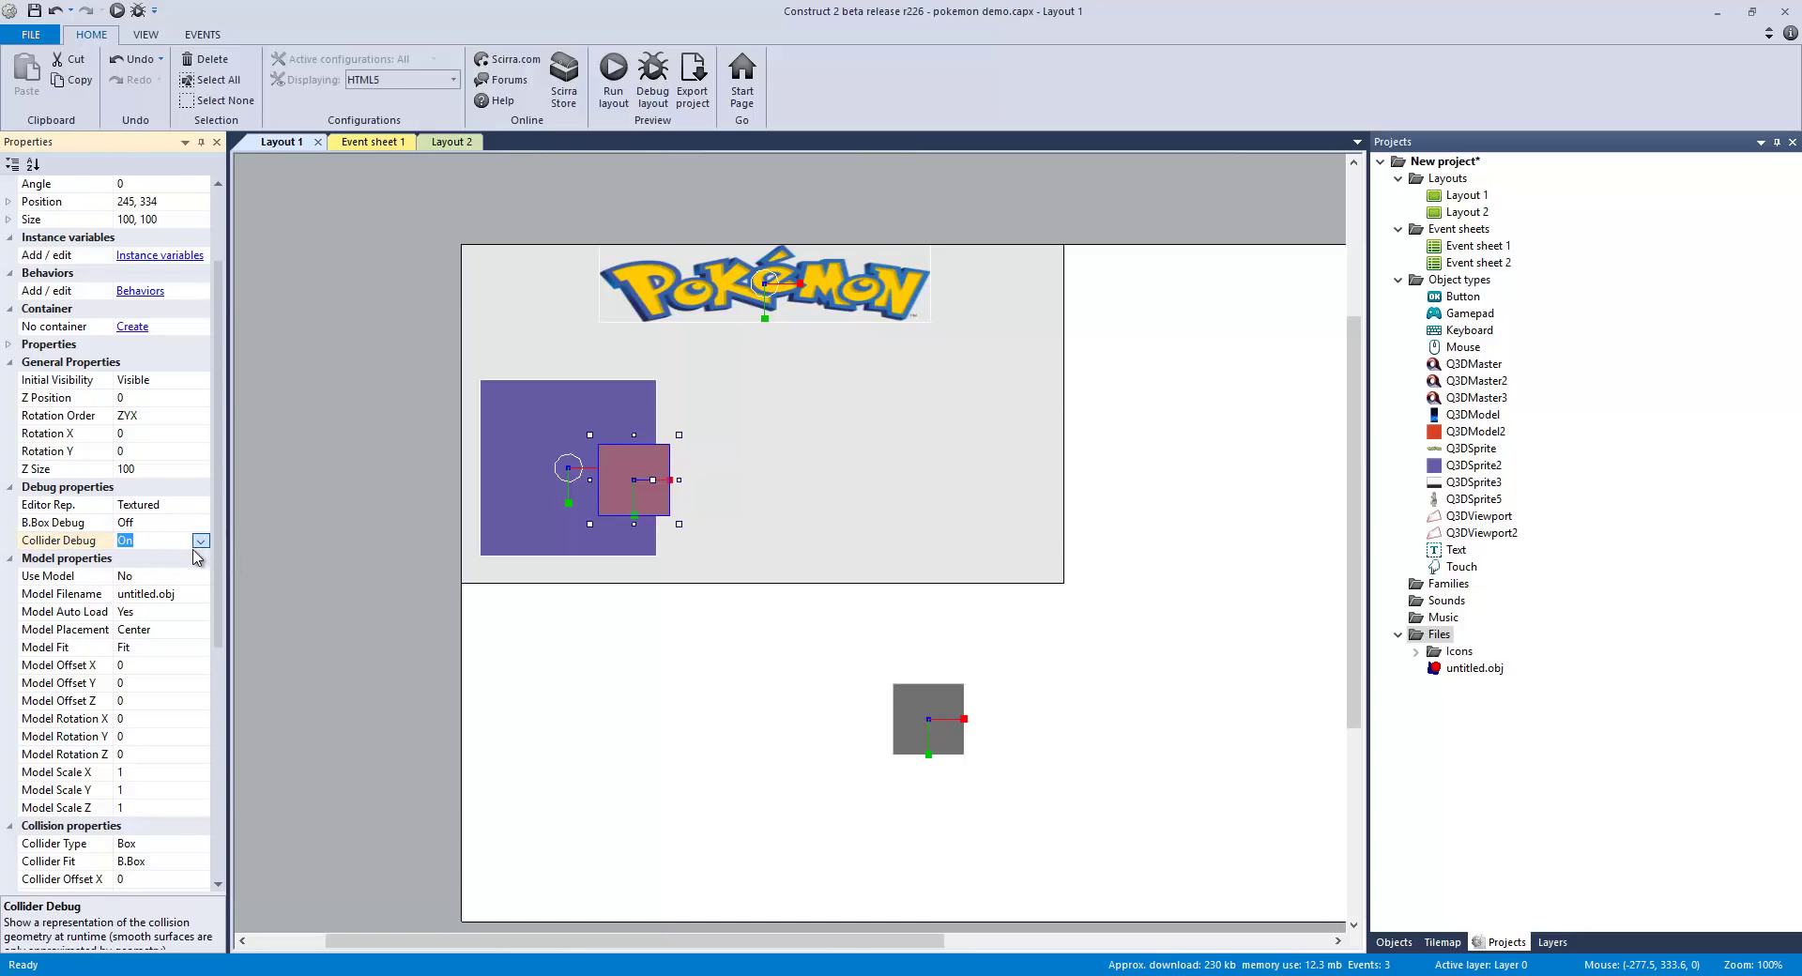
pyautogui.click(199, 541)
pyautogui.click(171, 577)
# Step: Set Use Model to Yes and preview the spiky model over the purple square
pyautogui.click(171, 576)
pyautogui.click(200, 577)
pyautogui.click(178, 593)
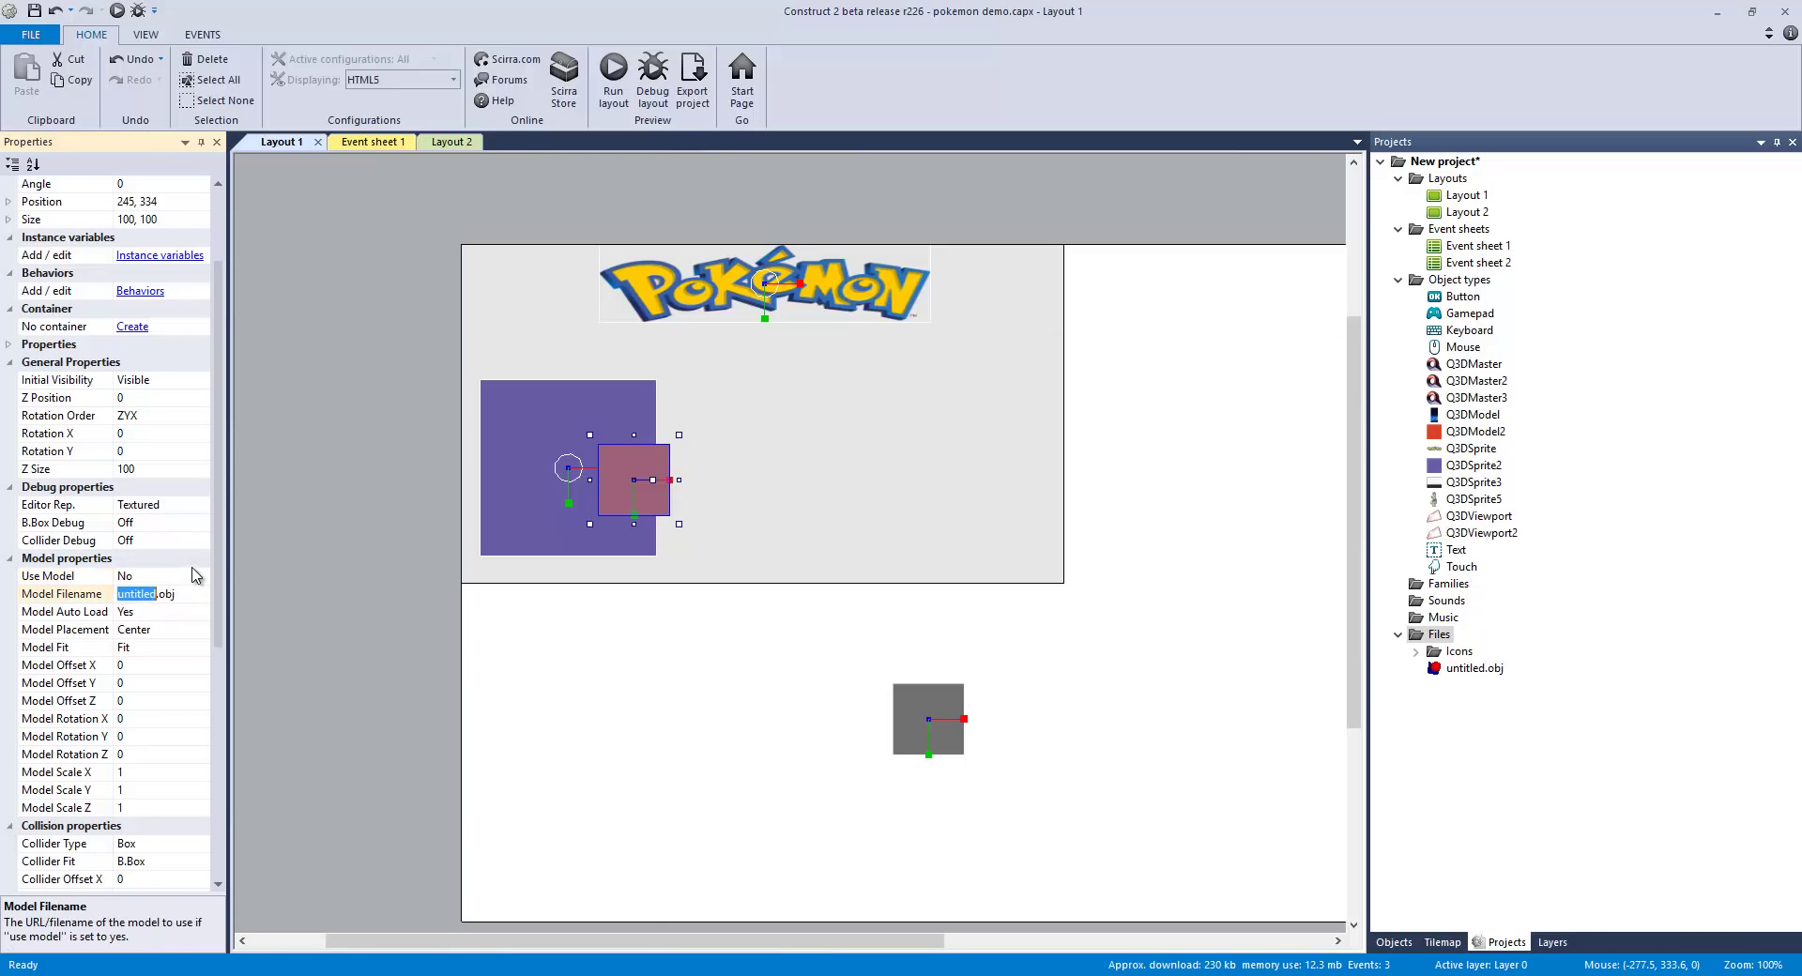
pyautogui.click(195, 577)
pyautogui.click(200, 576)
pyautogui.click(169, 610)
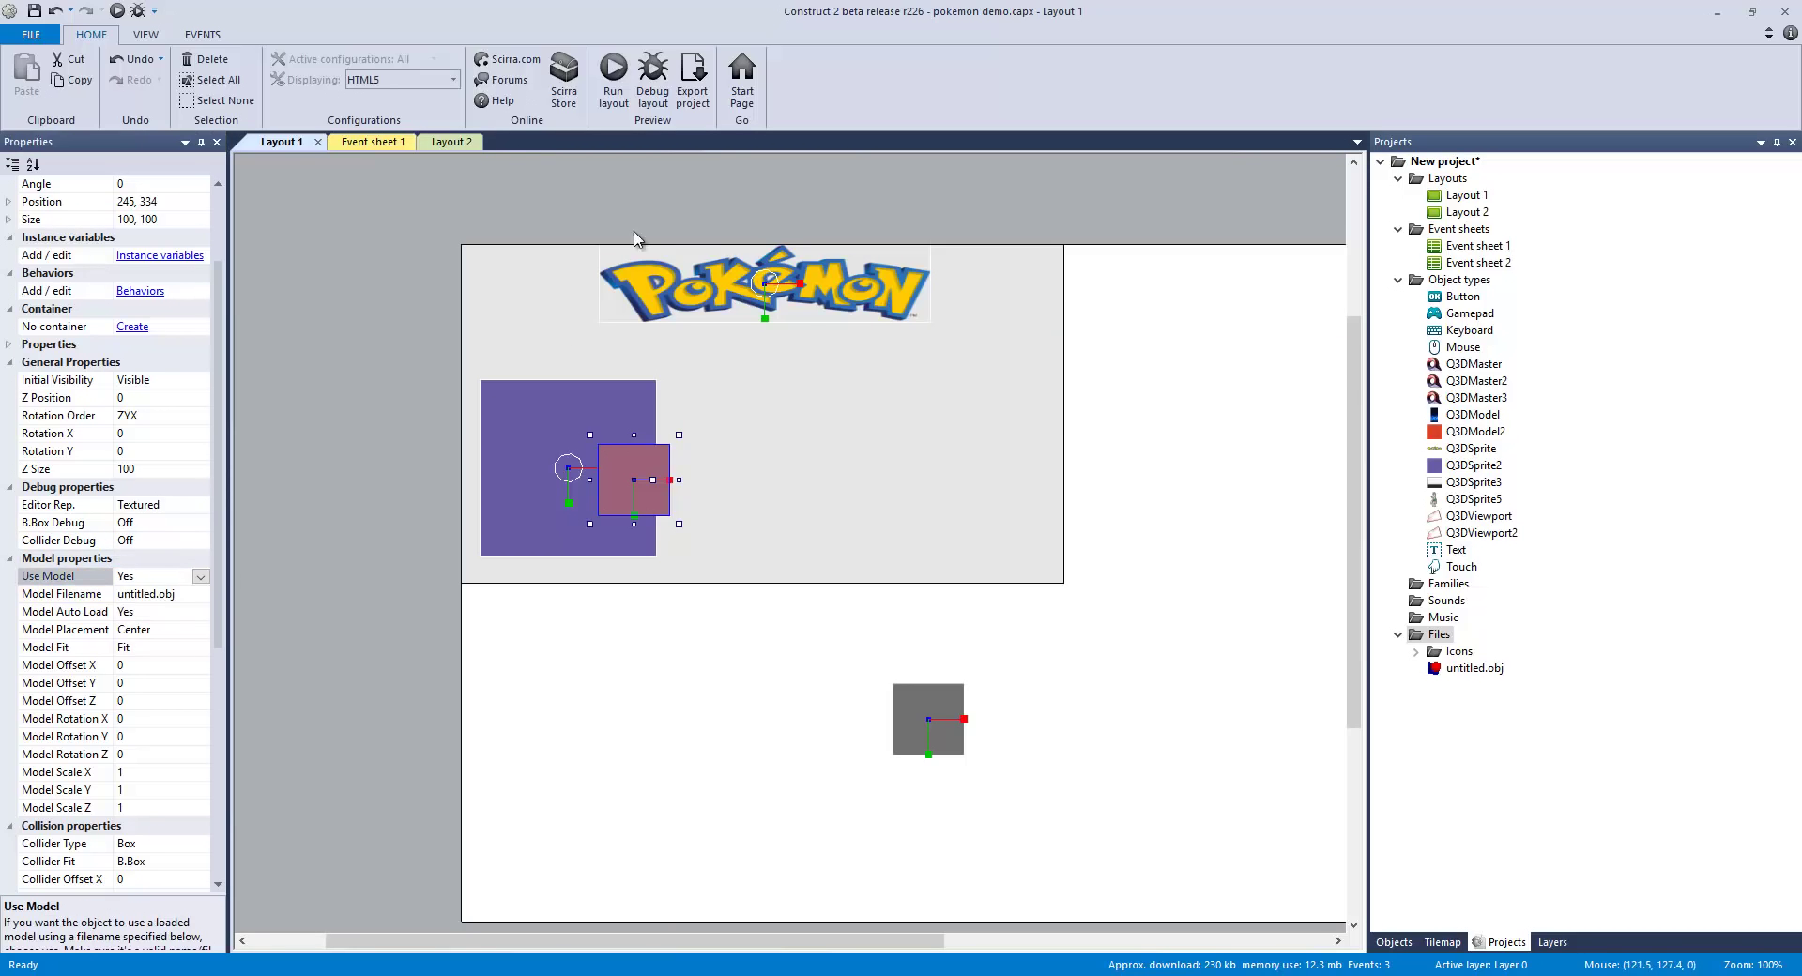
pyautogui.click(613, 75)
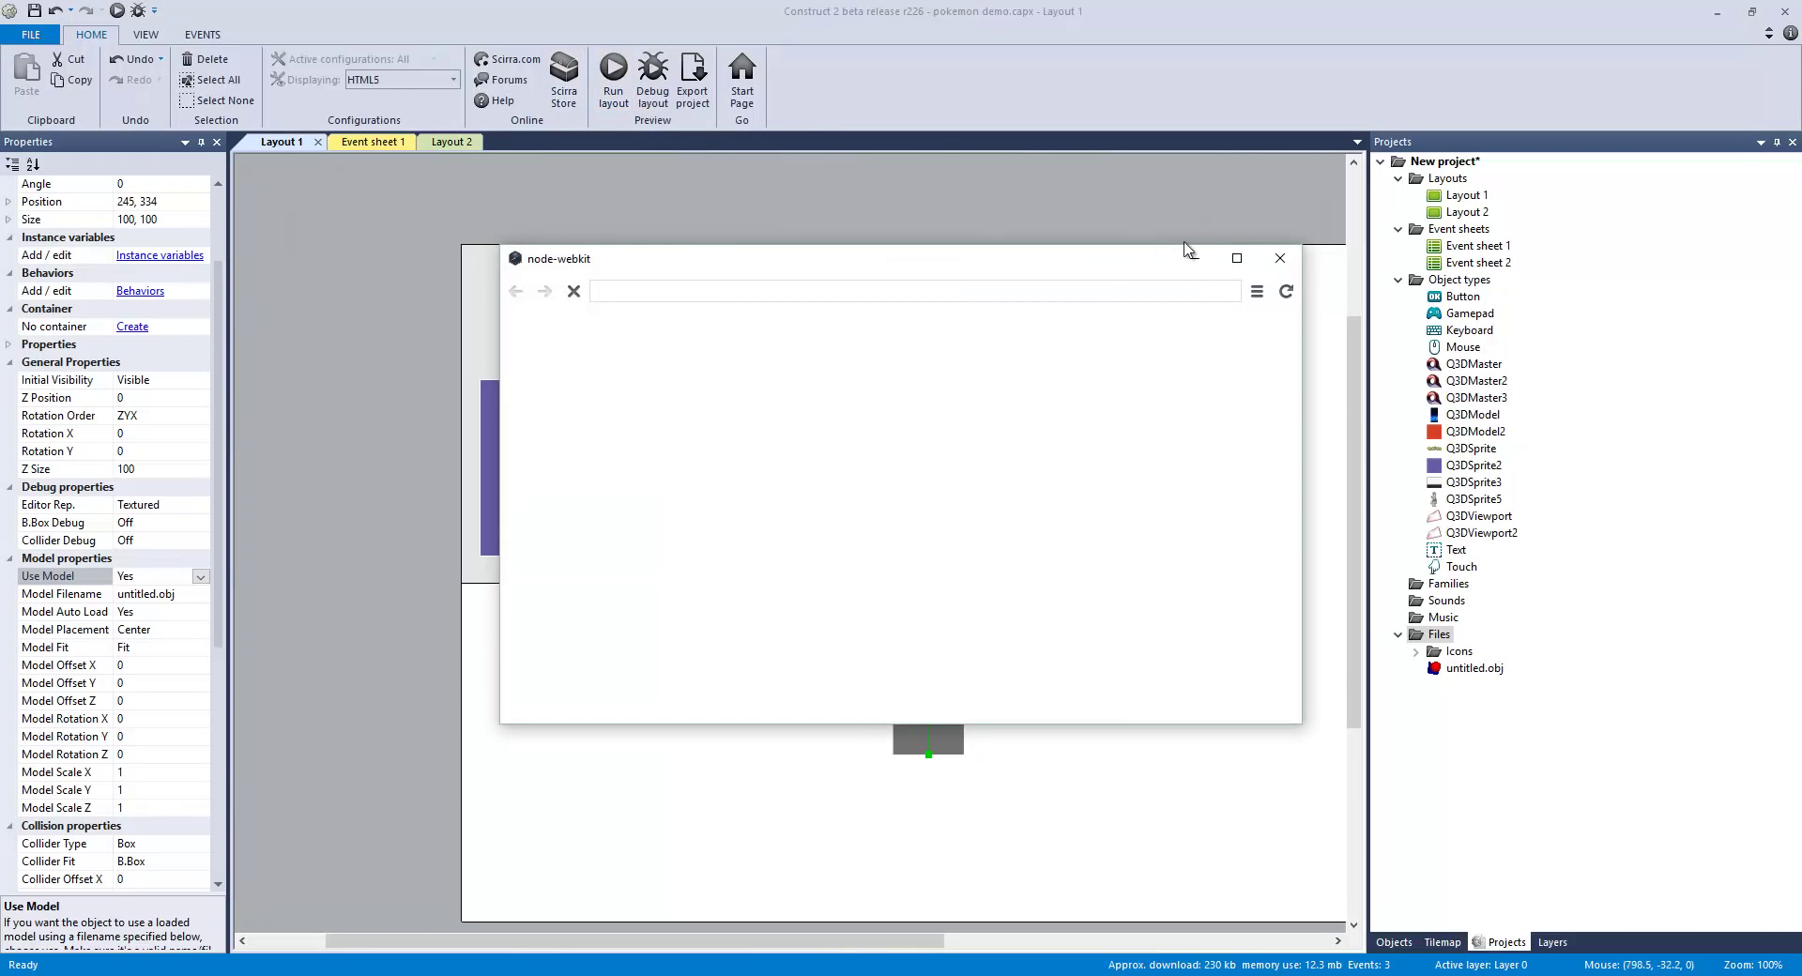
# Step: Close the preview and set the red Q3DModel2's Model Rotation Y to 180
pyautogui.click(1237, 261)
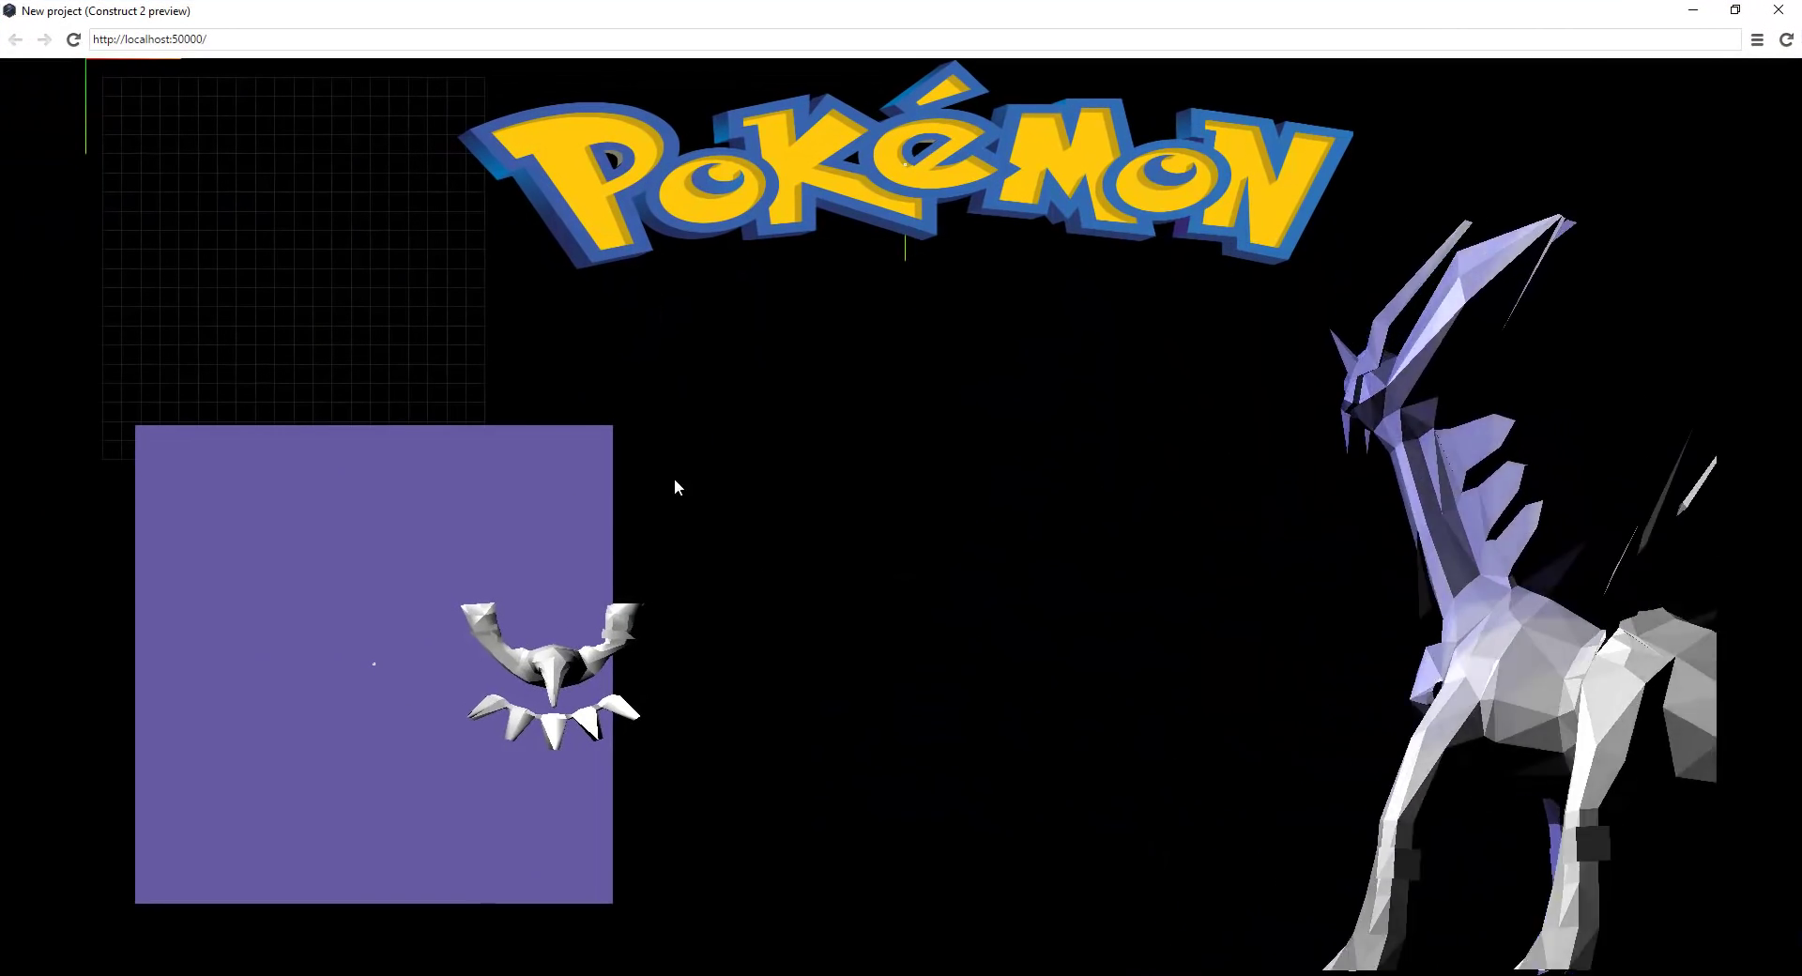
pyautogui.click(1775, 13)
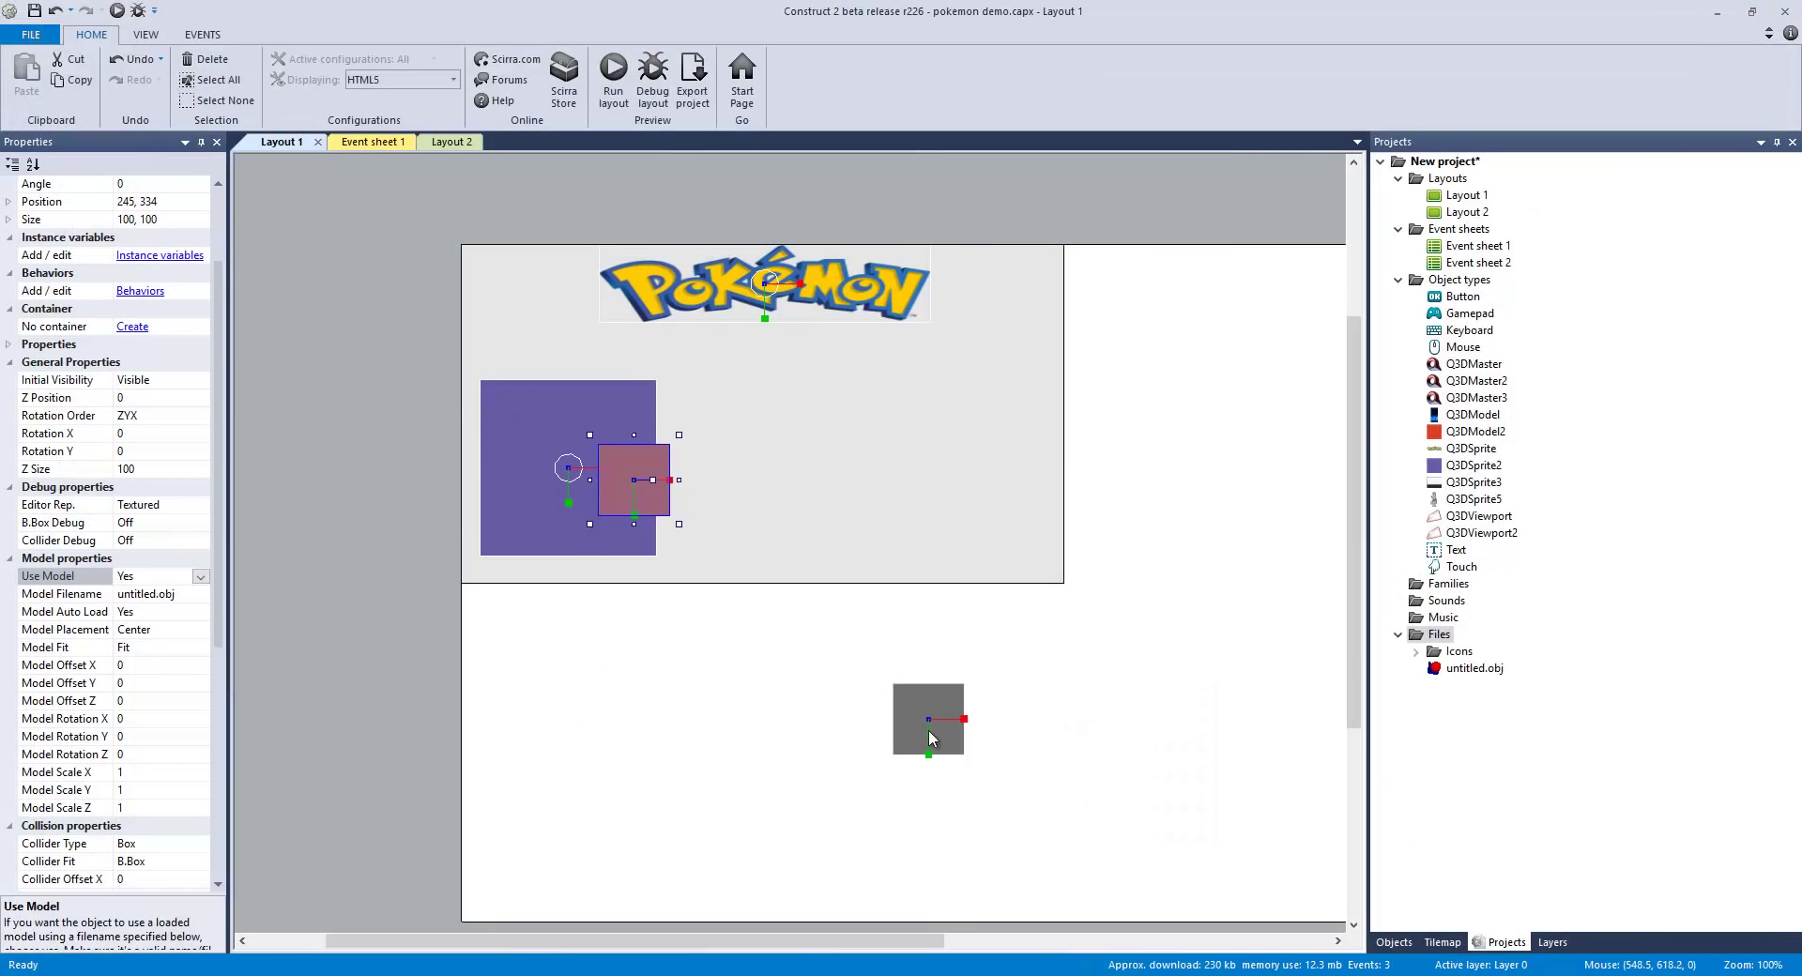
pyautogui.click(956, 749)
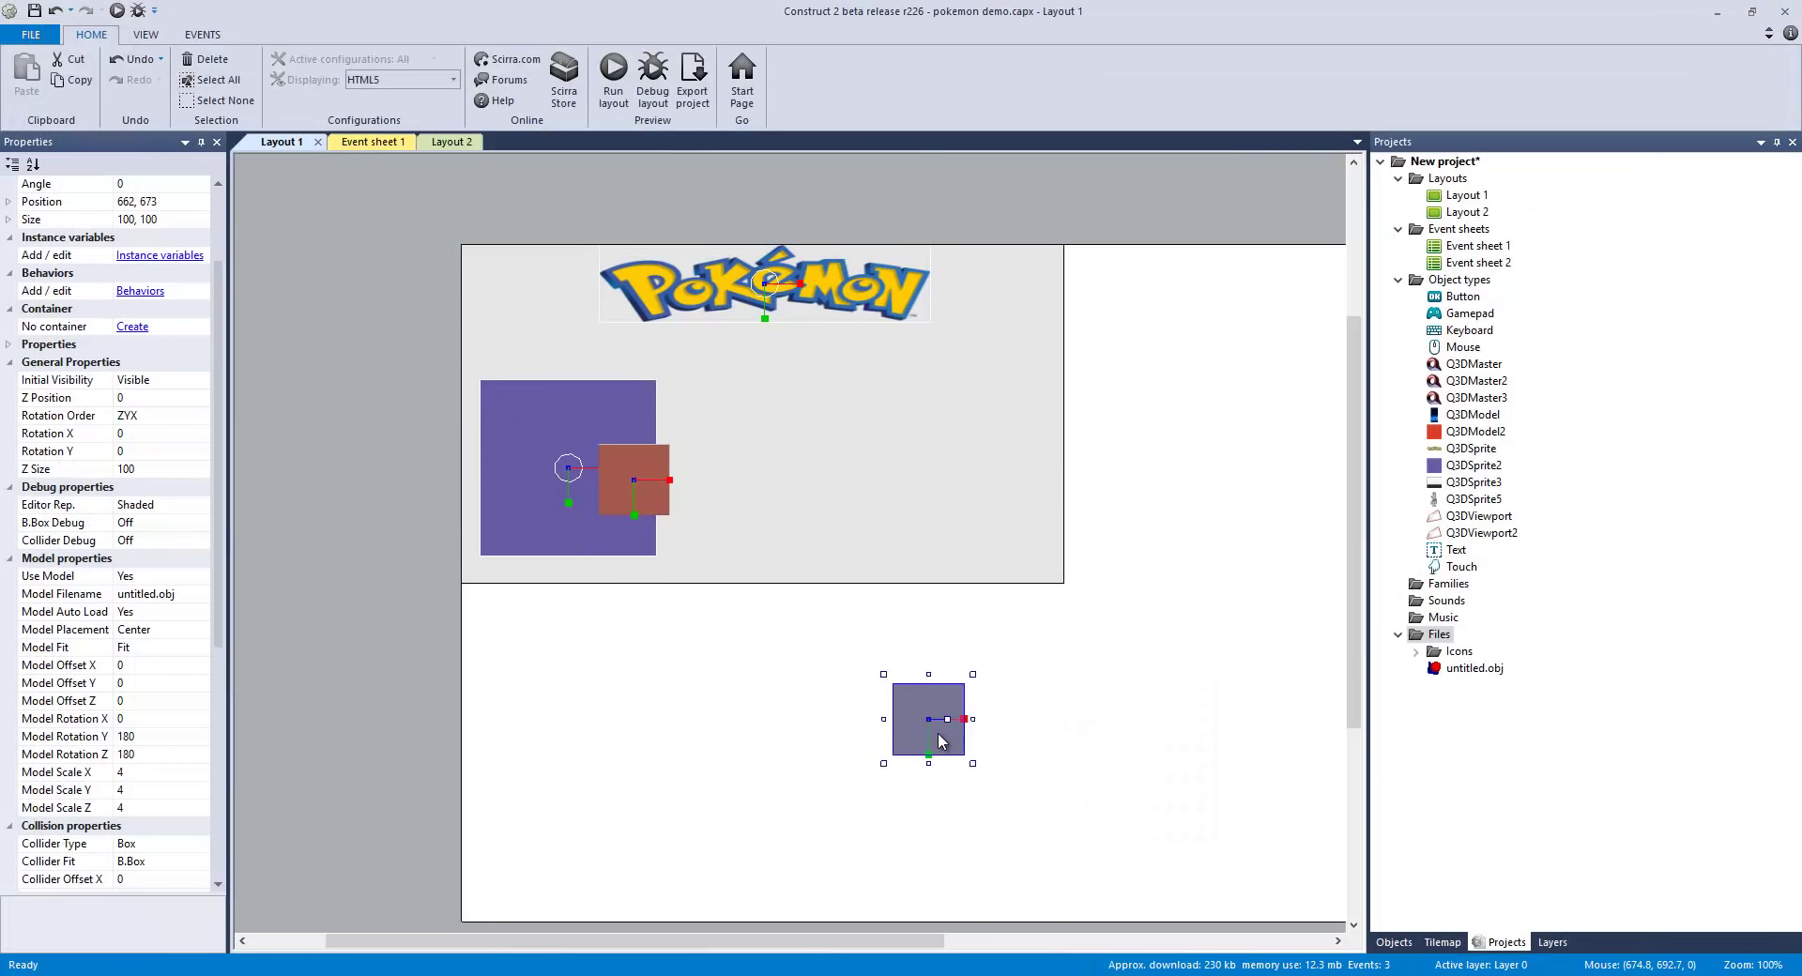
pyautogui.click(148, 737)
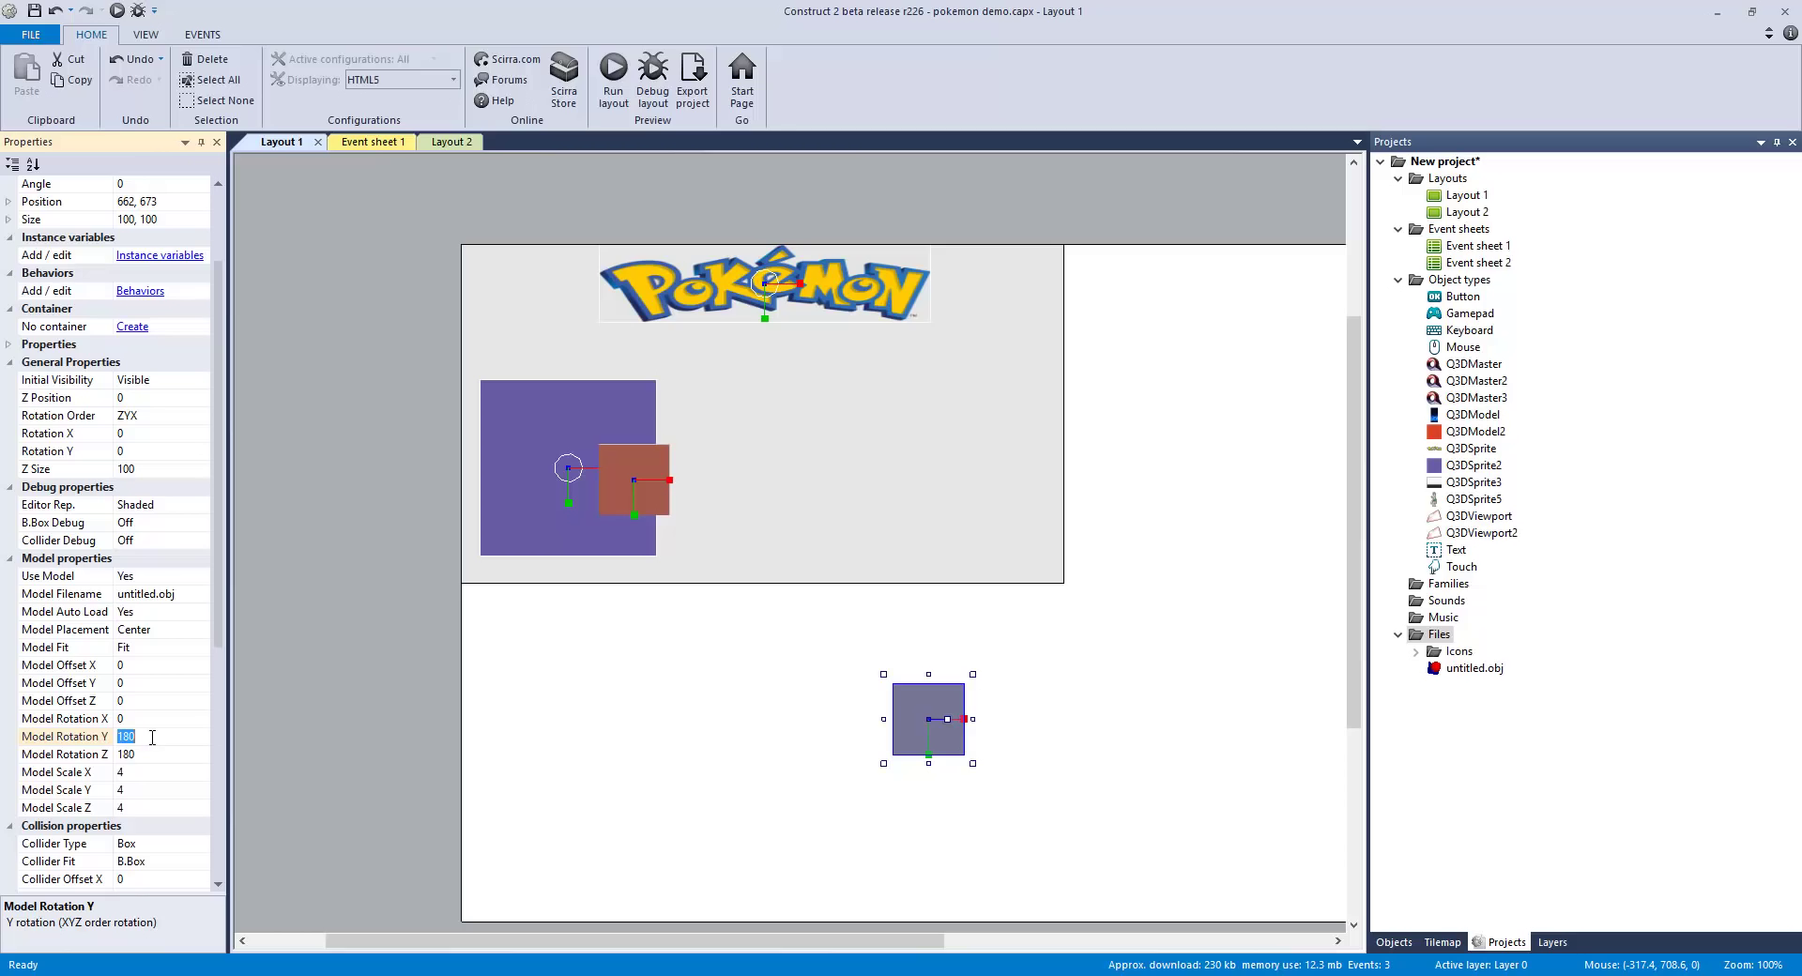
pyautogui.click(616, 486)
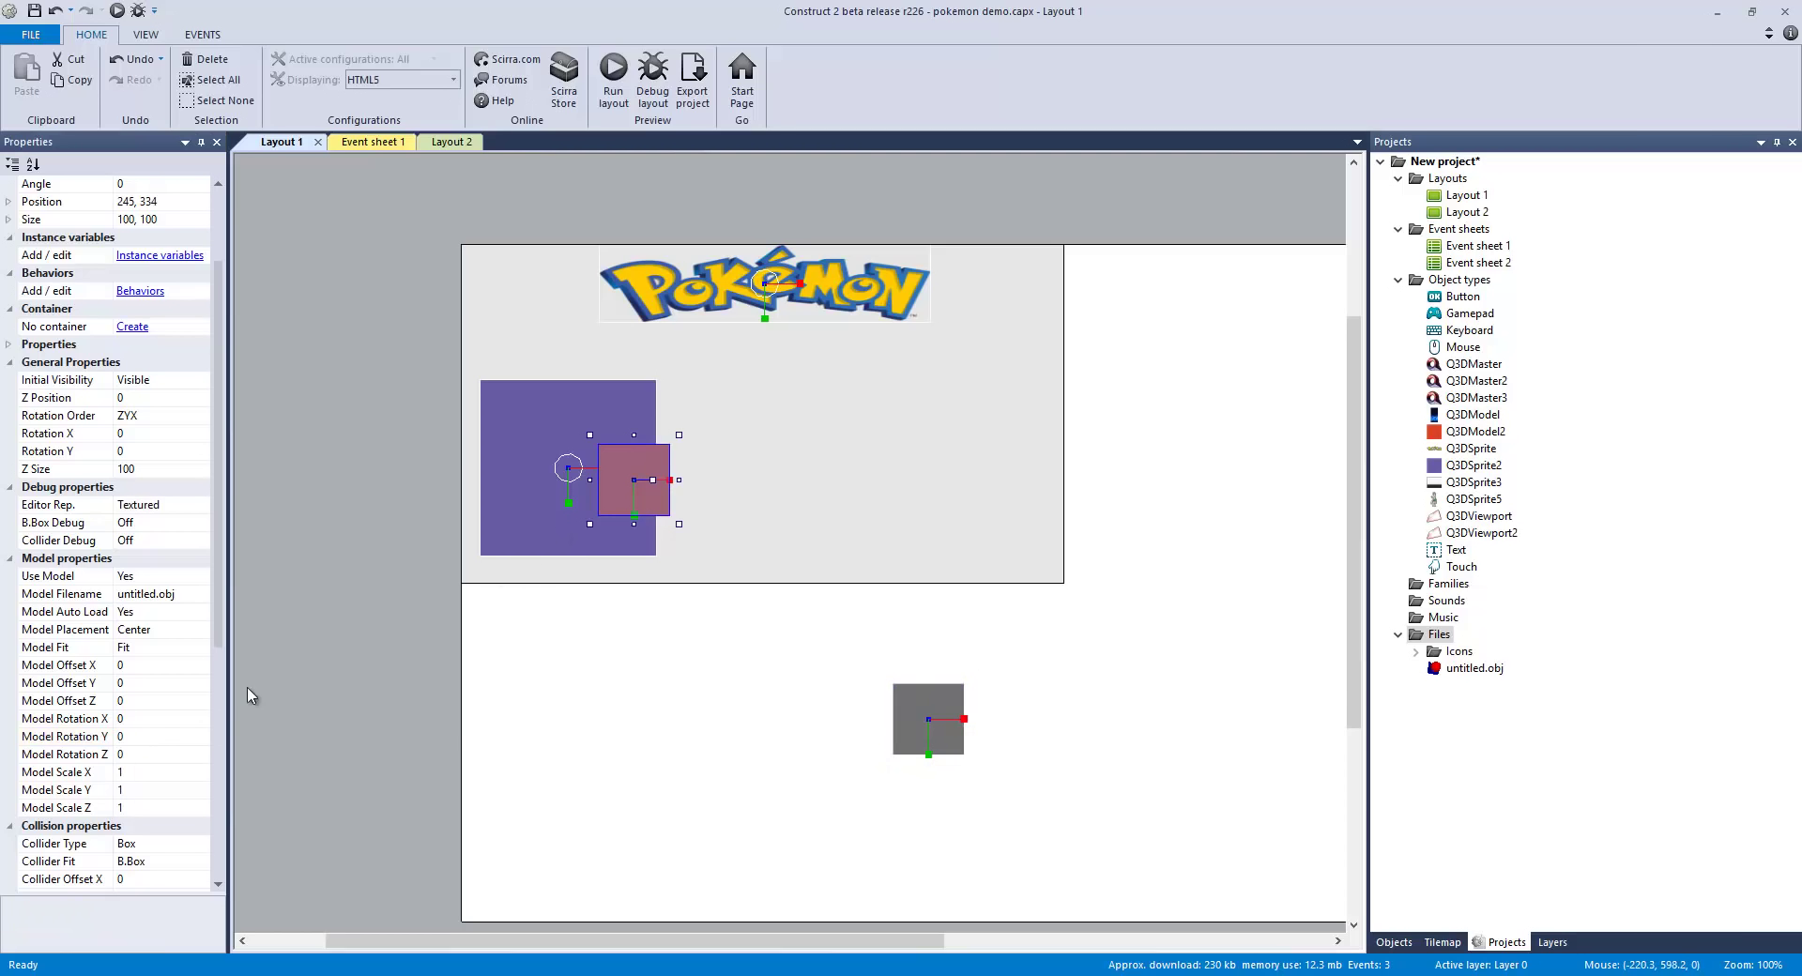
pyautogui.click(134, 735)
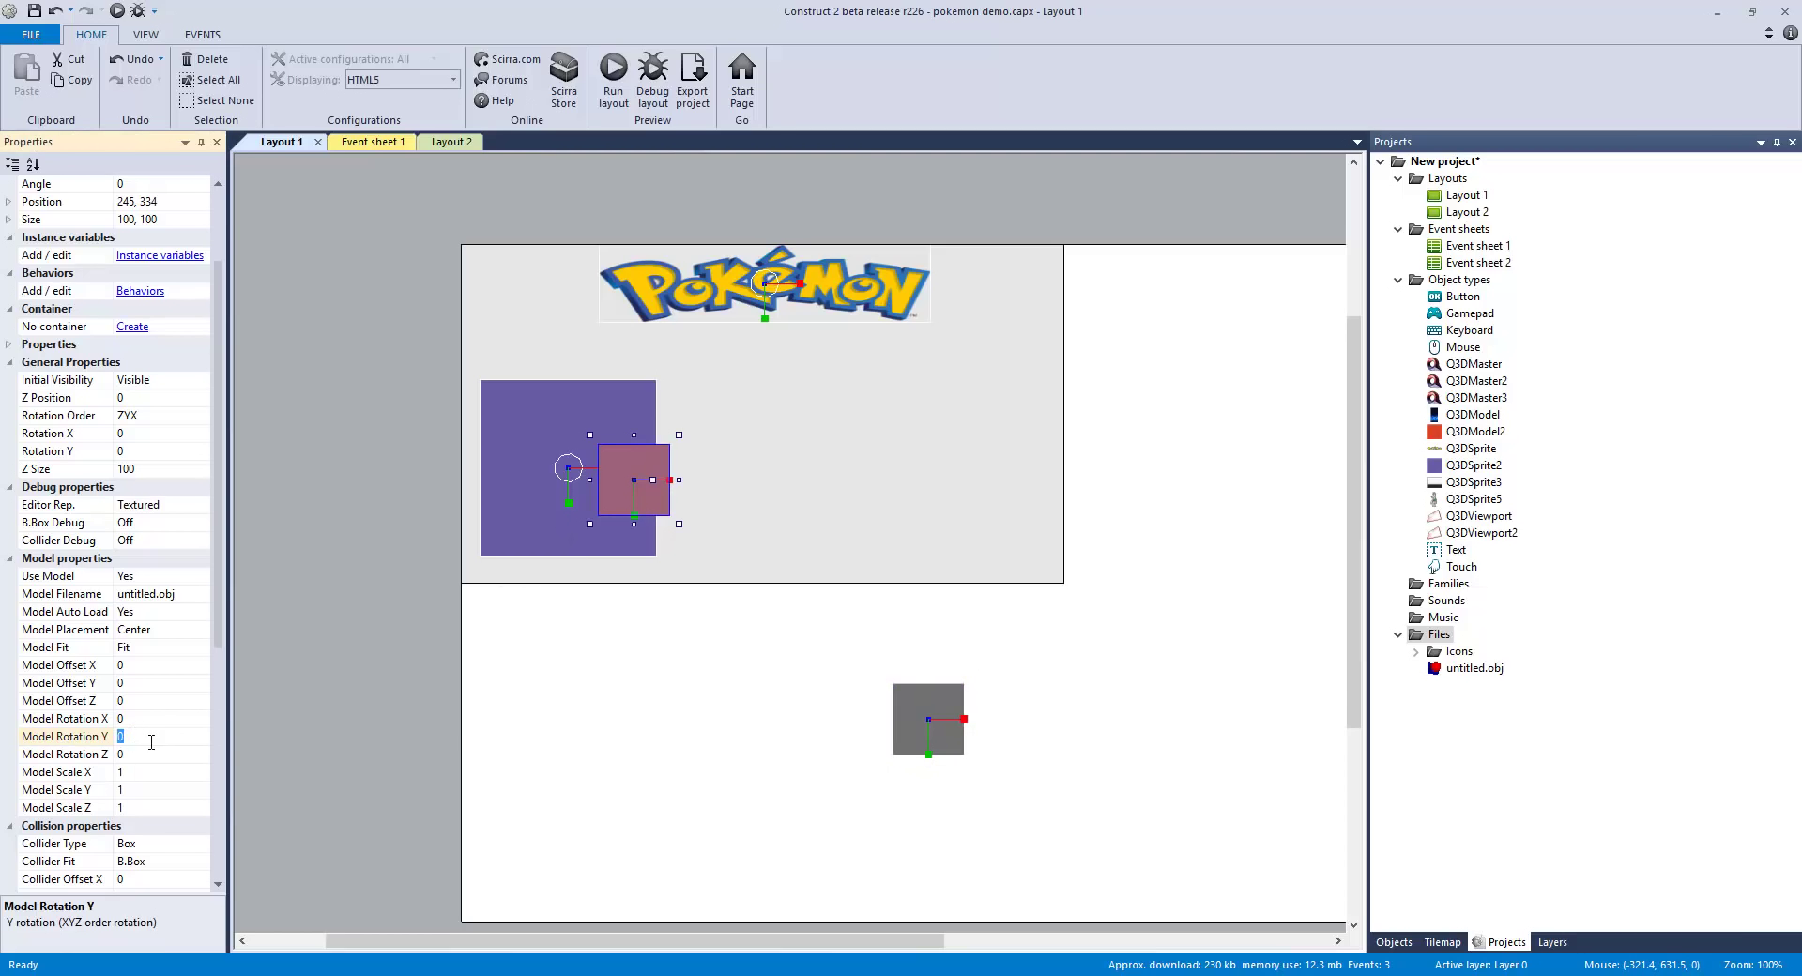
pyautogui.write('1800')
pyautogui.doubleClick(155, 736)
pyautogui.press('BackSpace')
pyautogui.press('Return')
# Step: Set the red model's Model Rotation Z to 180, matching the grey model, and preview again
pyautogui.click(953, 723)
pyautogui.doubleClick(153, 753)
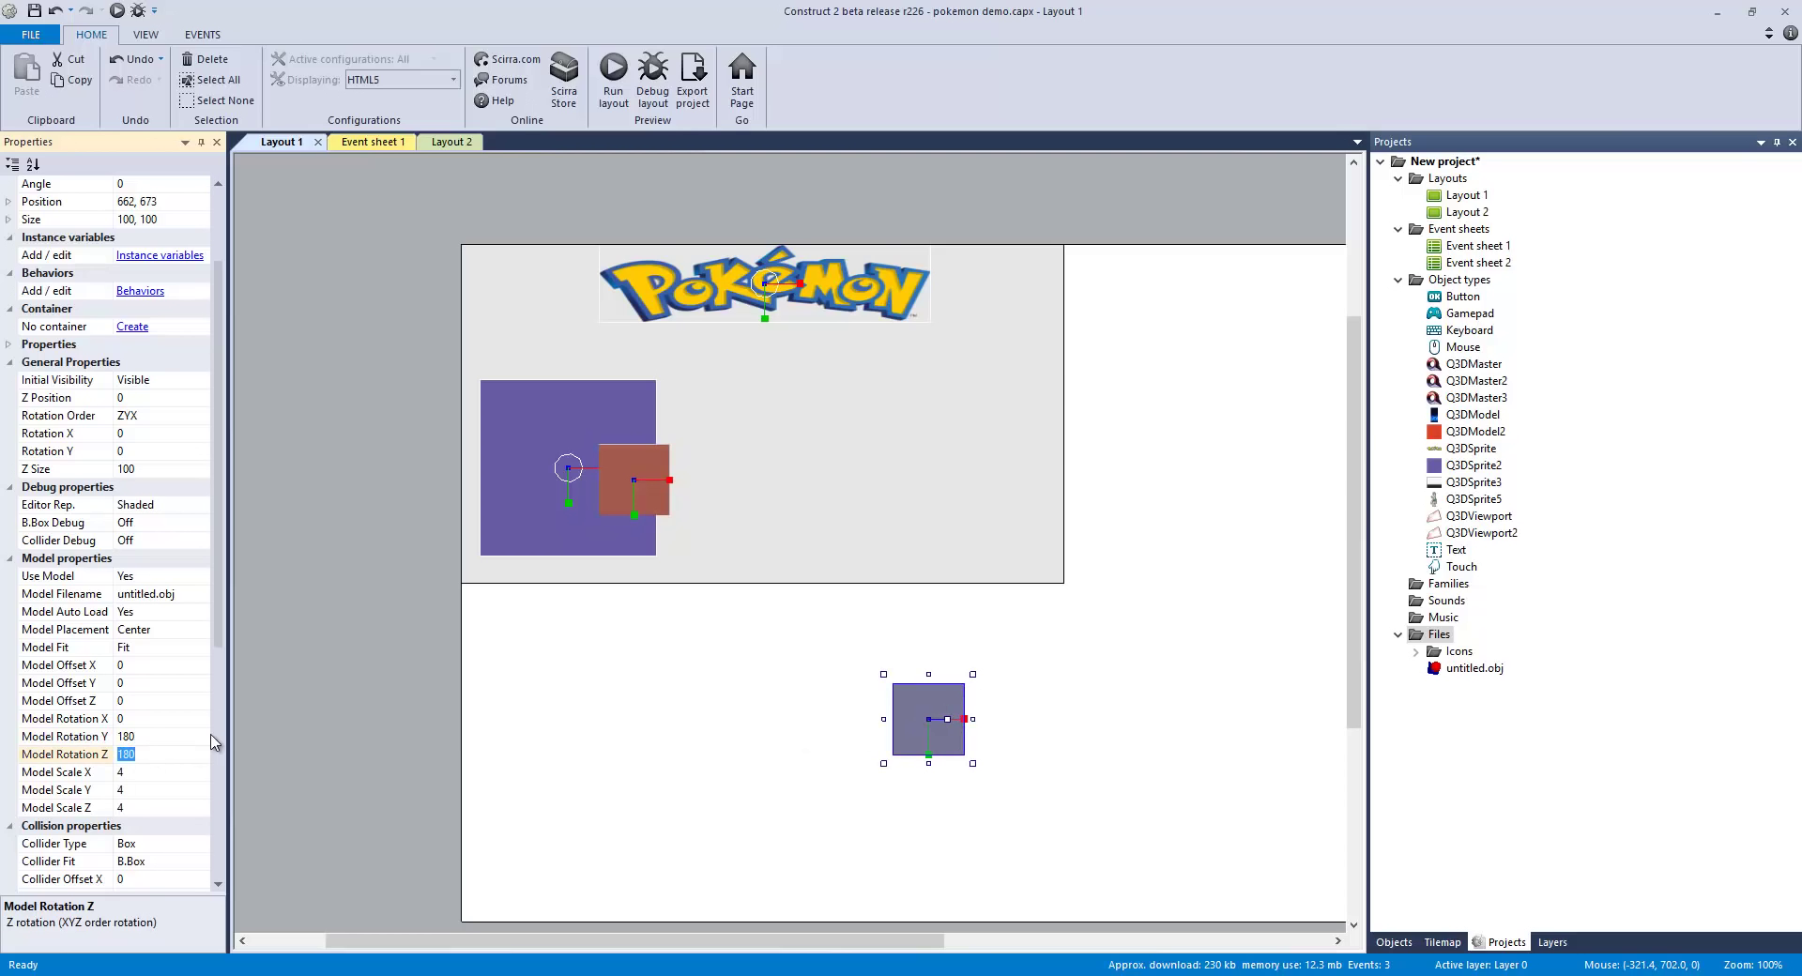
pyautogui.click(648, 488)
pyautogui.doubleClick(144, 753)
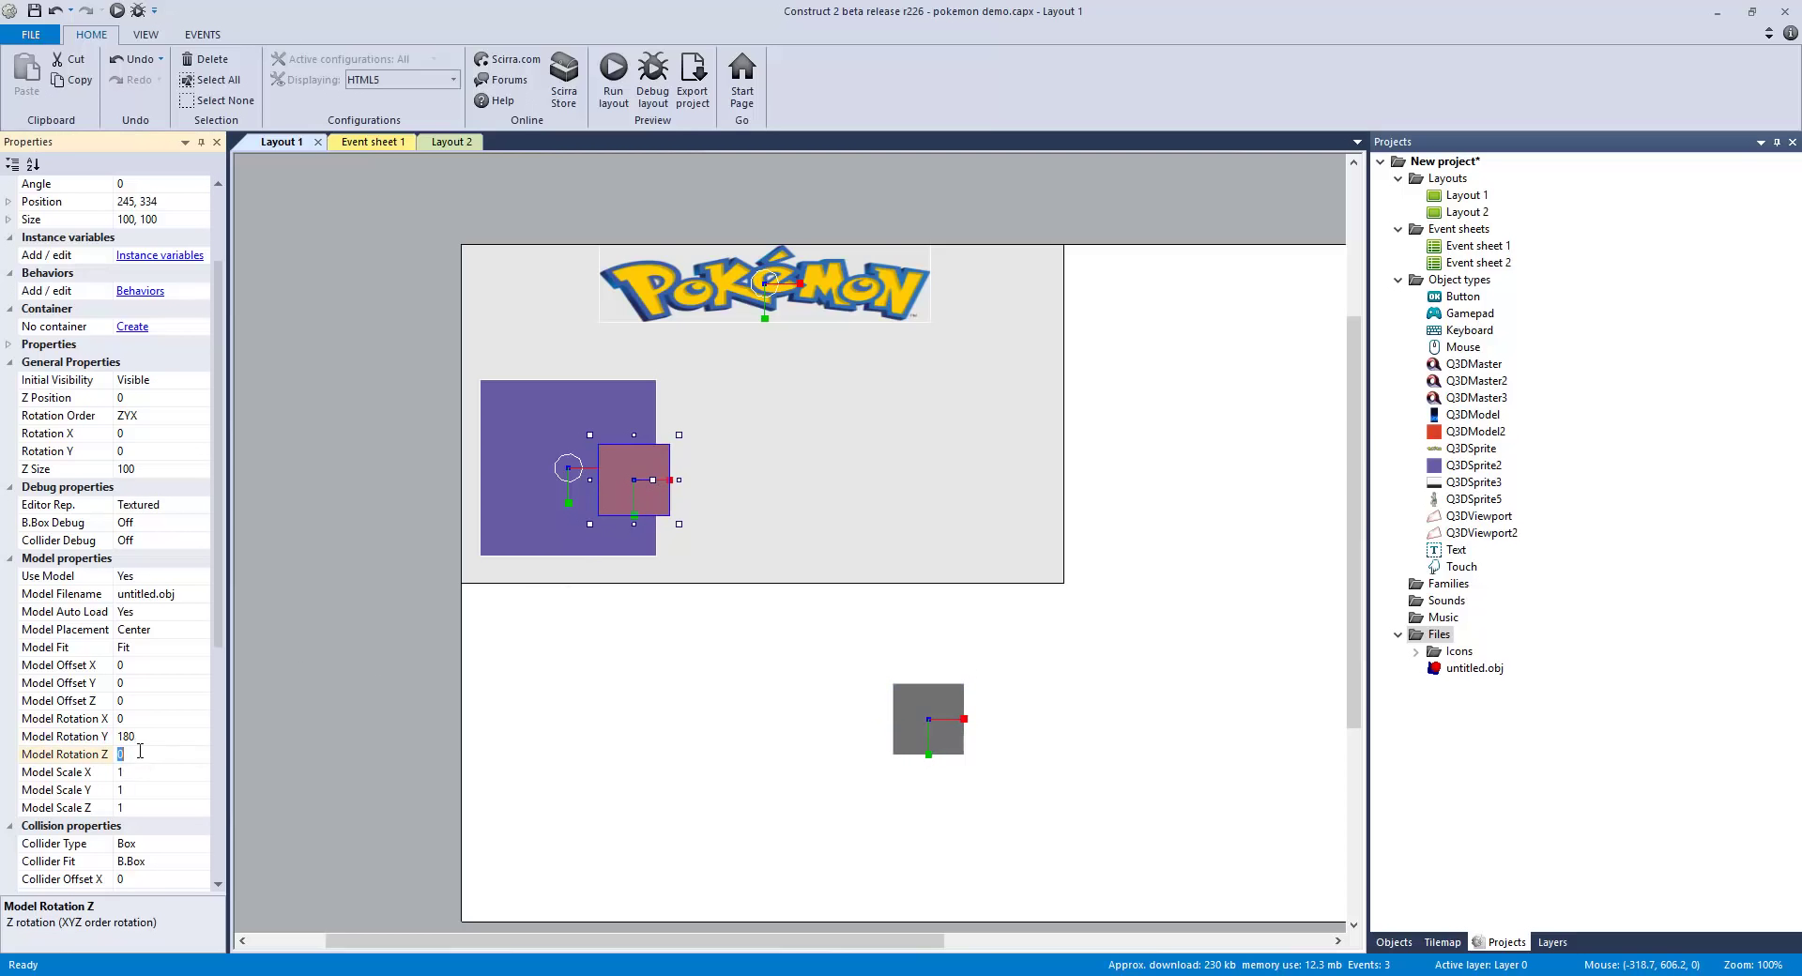
pyautogui.write('1800')
pyautogui.click(326, 670)
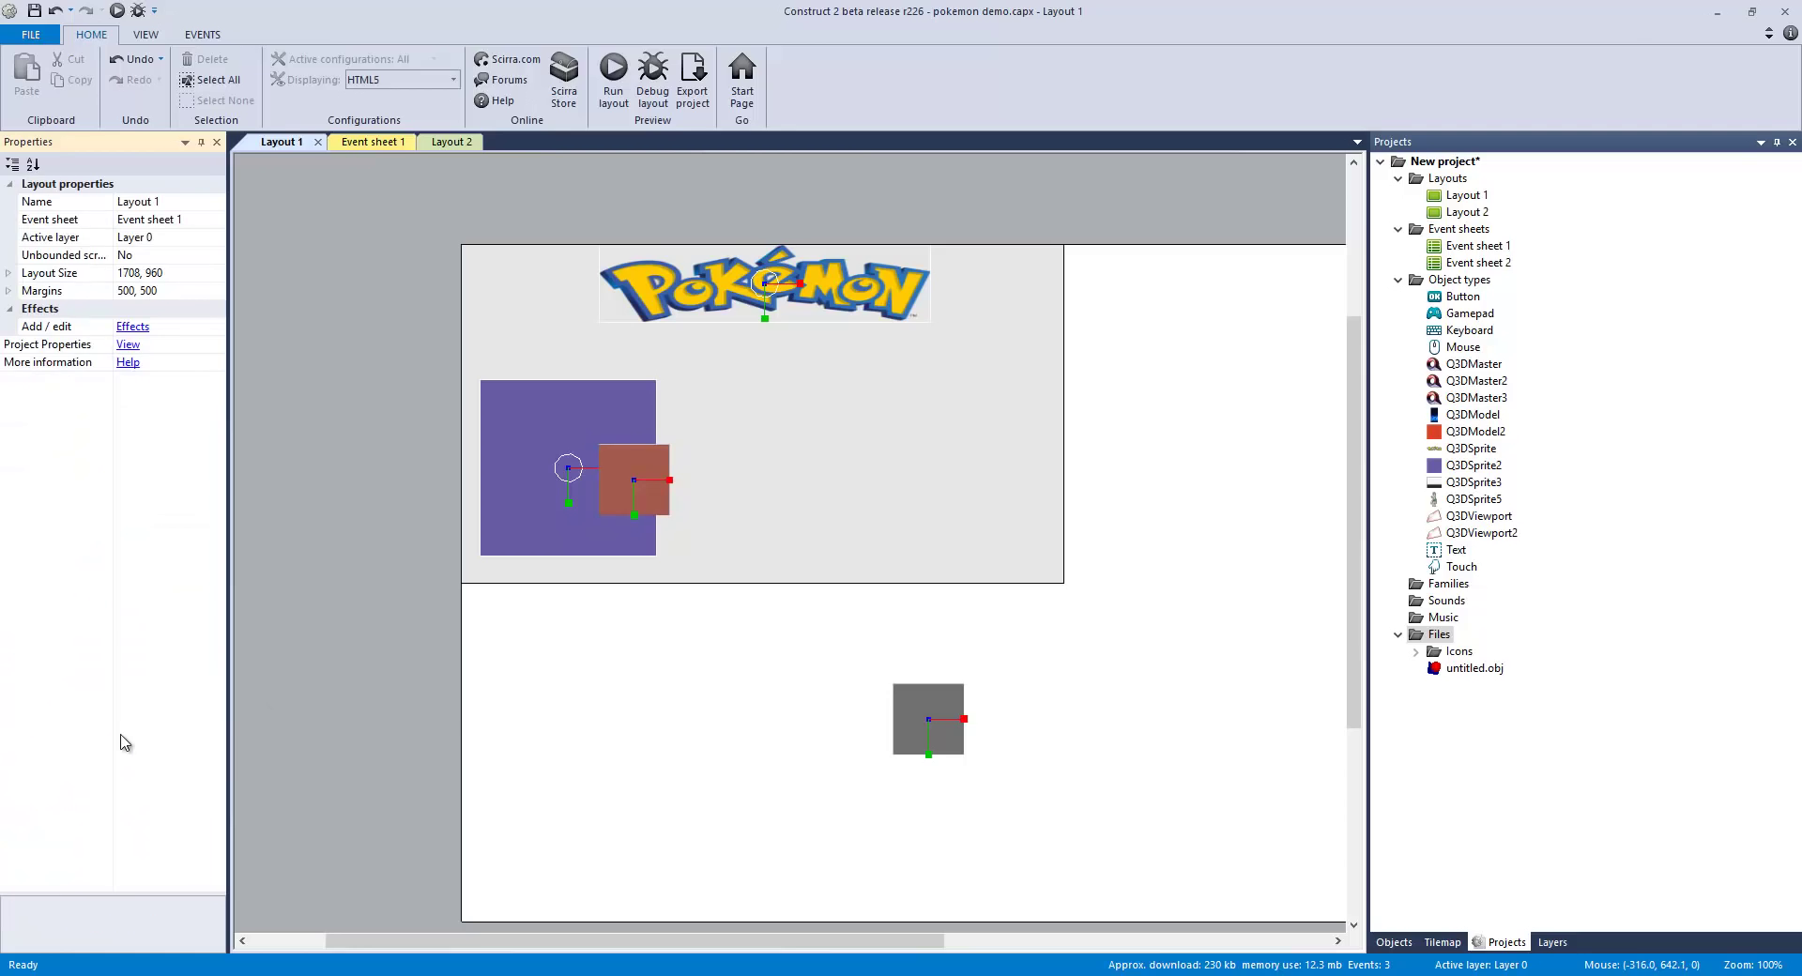
pyautogui.click(604, 486)
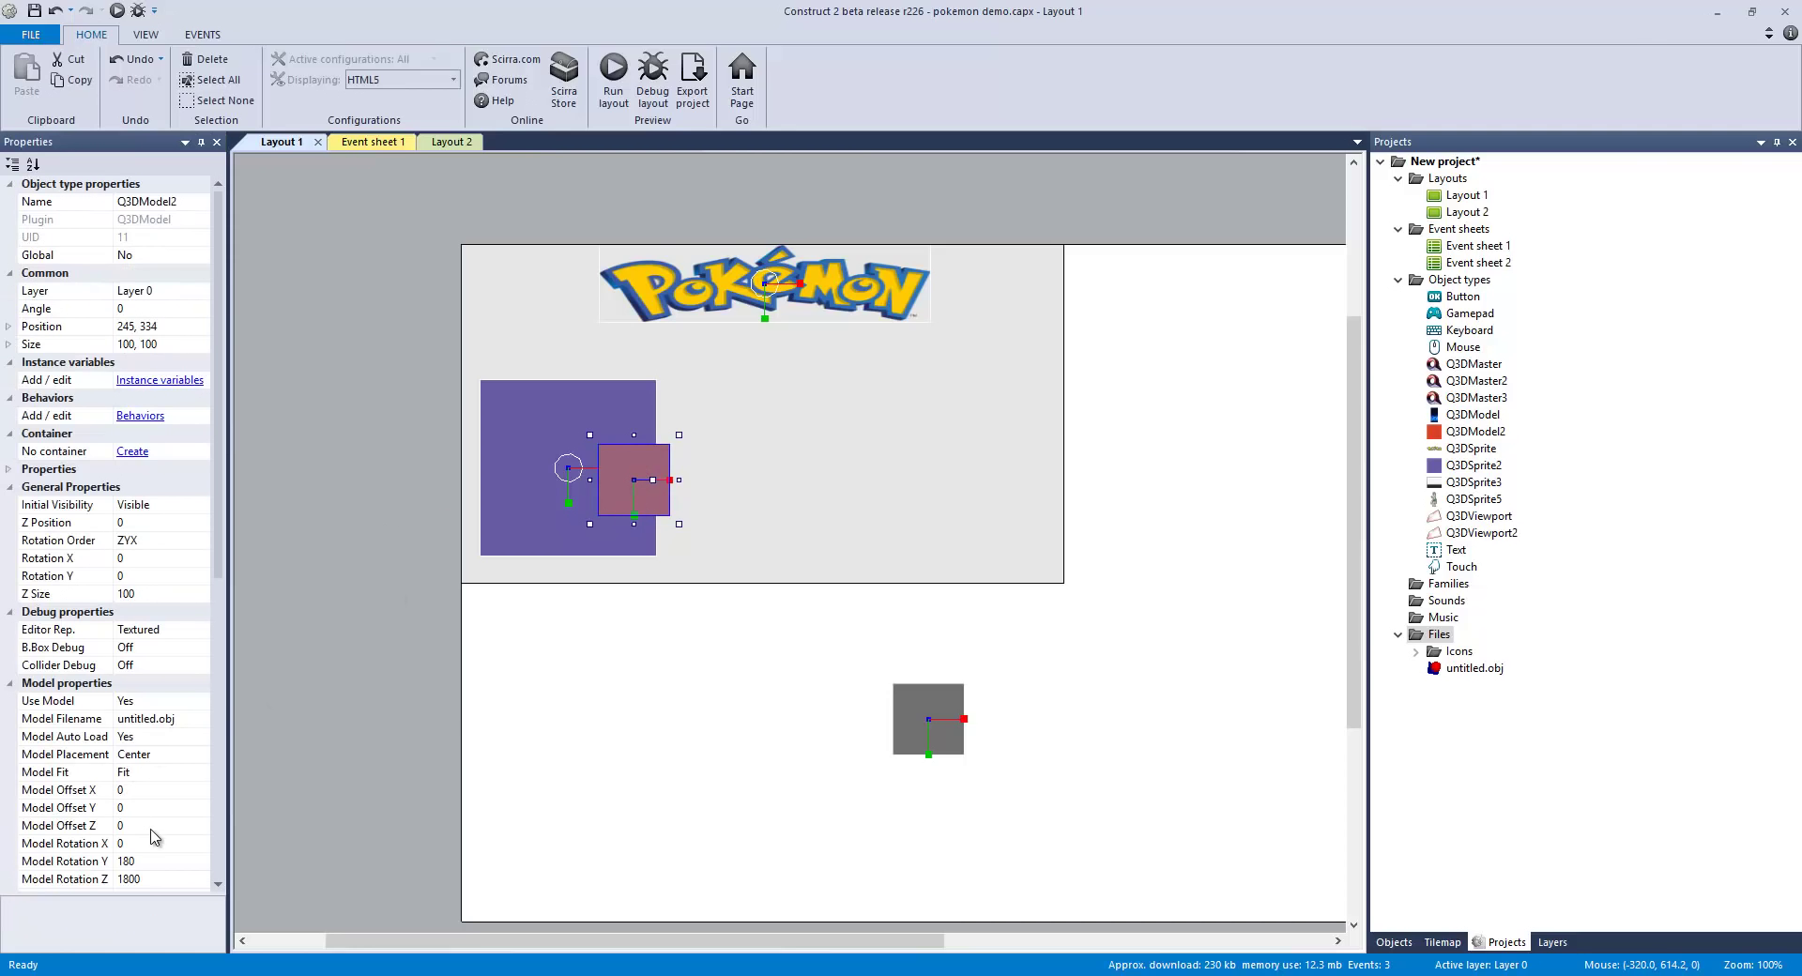
pyautogui.click(150, 879)
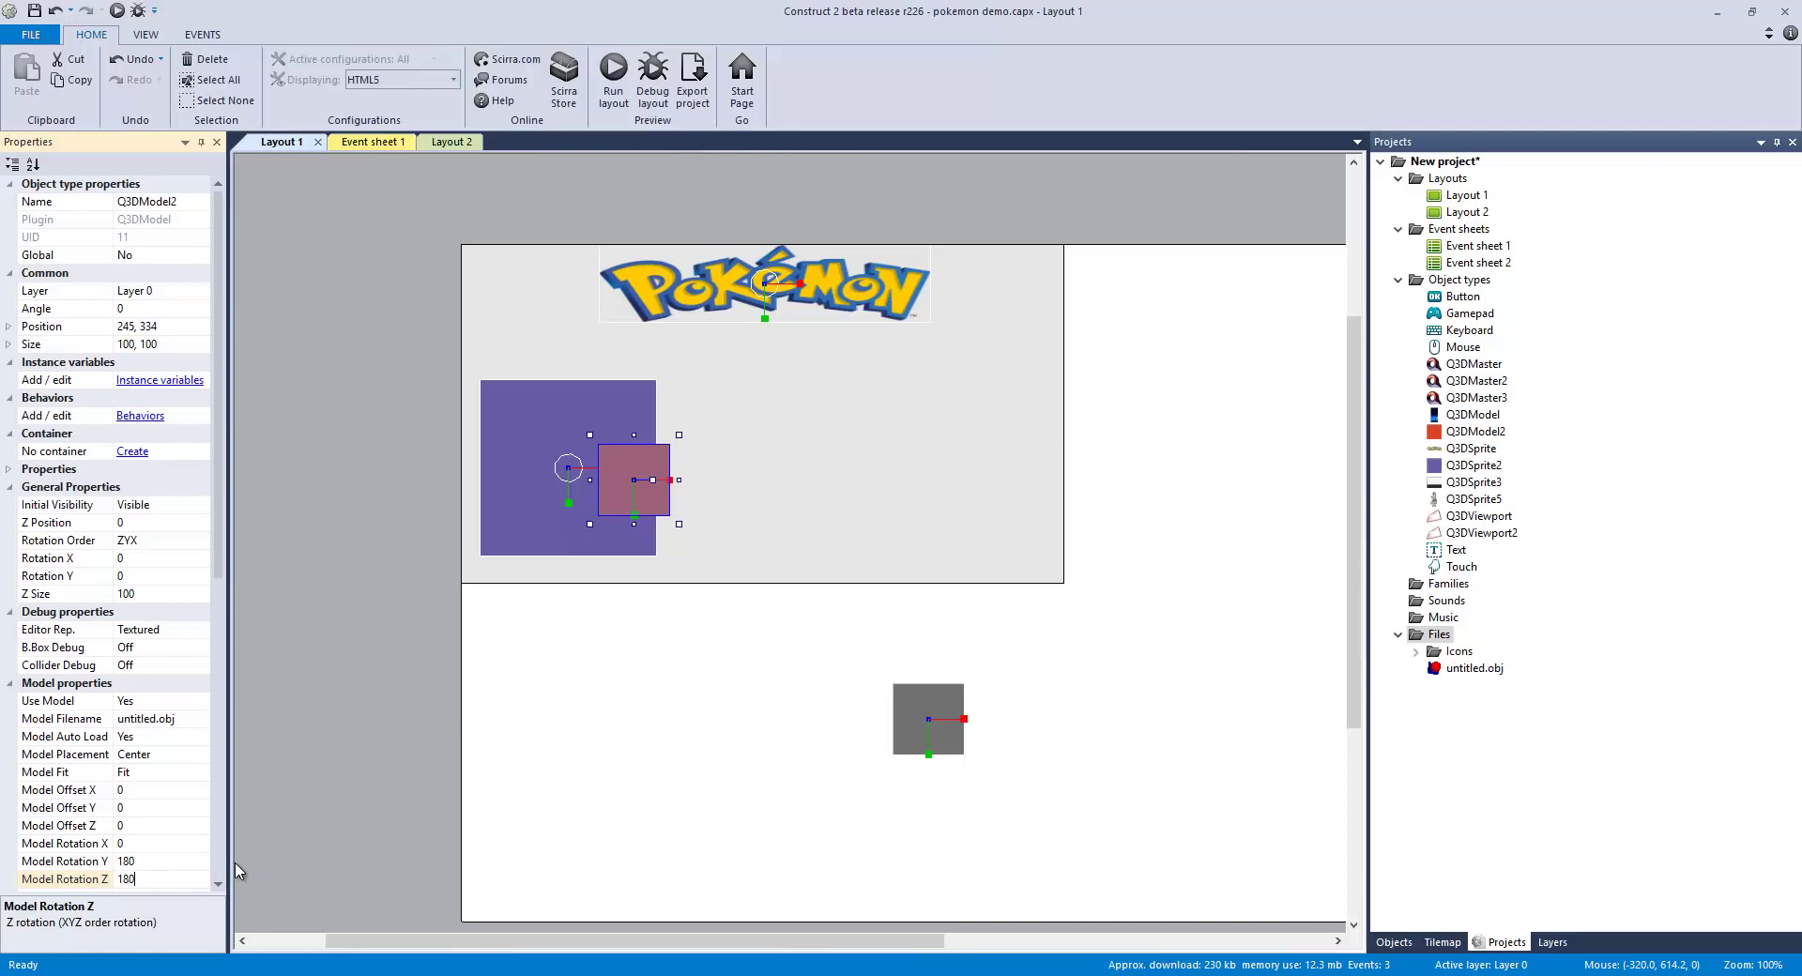
pyautogui.click(449, 653)
pyautogui.click(616, 94)
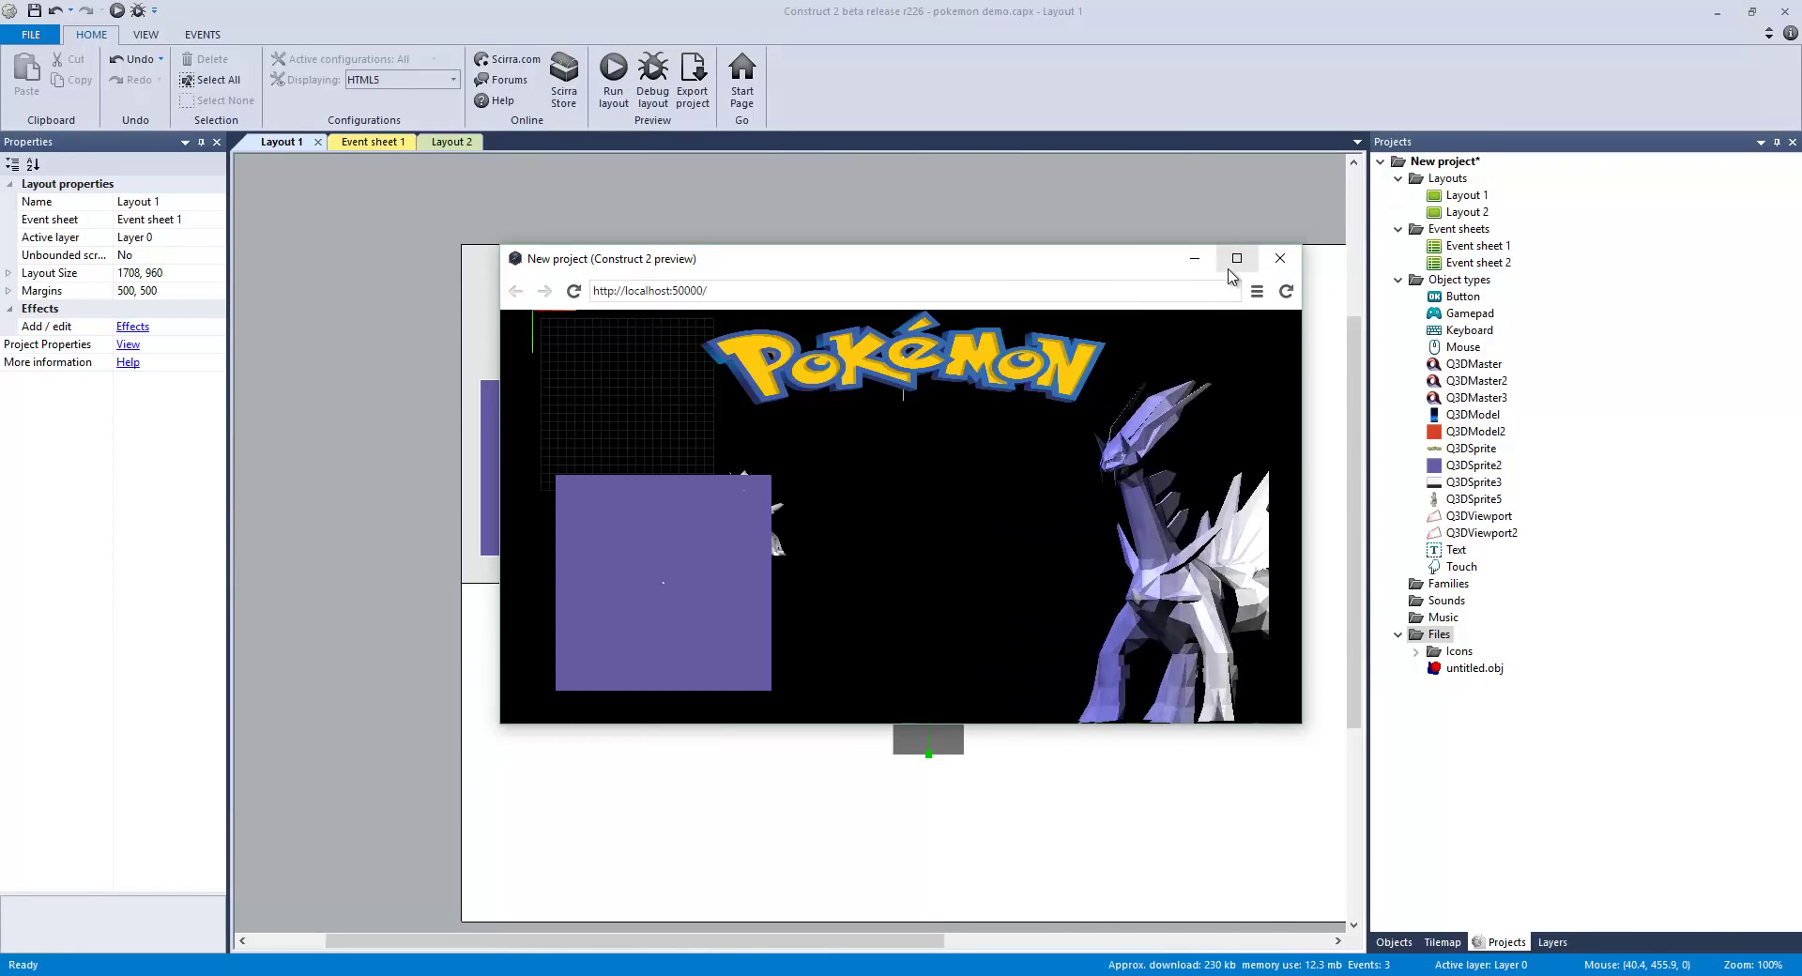
# Step: Nudge the red Q3DModel2 box up and right to 365, 256 and check it in a preview
pyautogui.click(1280, 258)
pyautogui.click(711, 430)
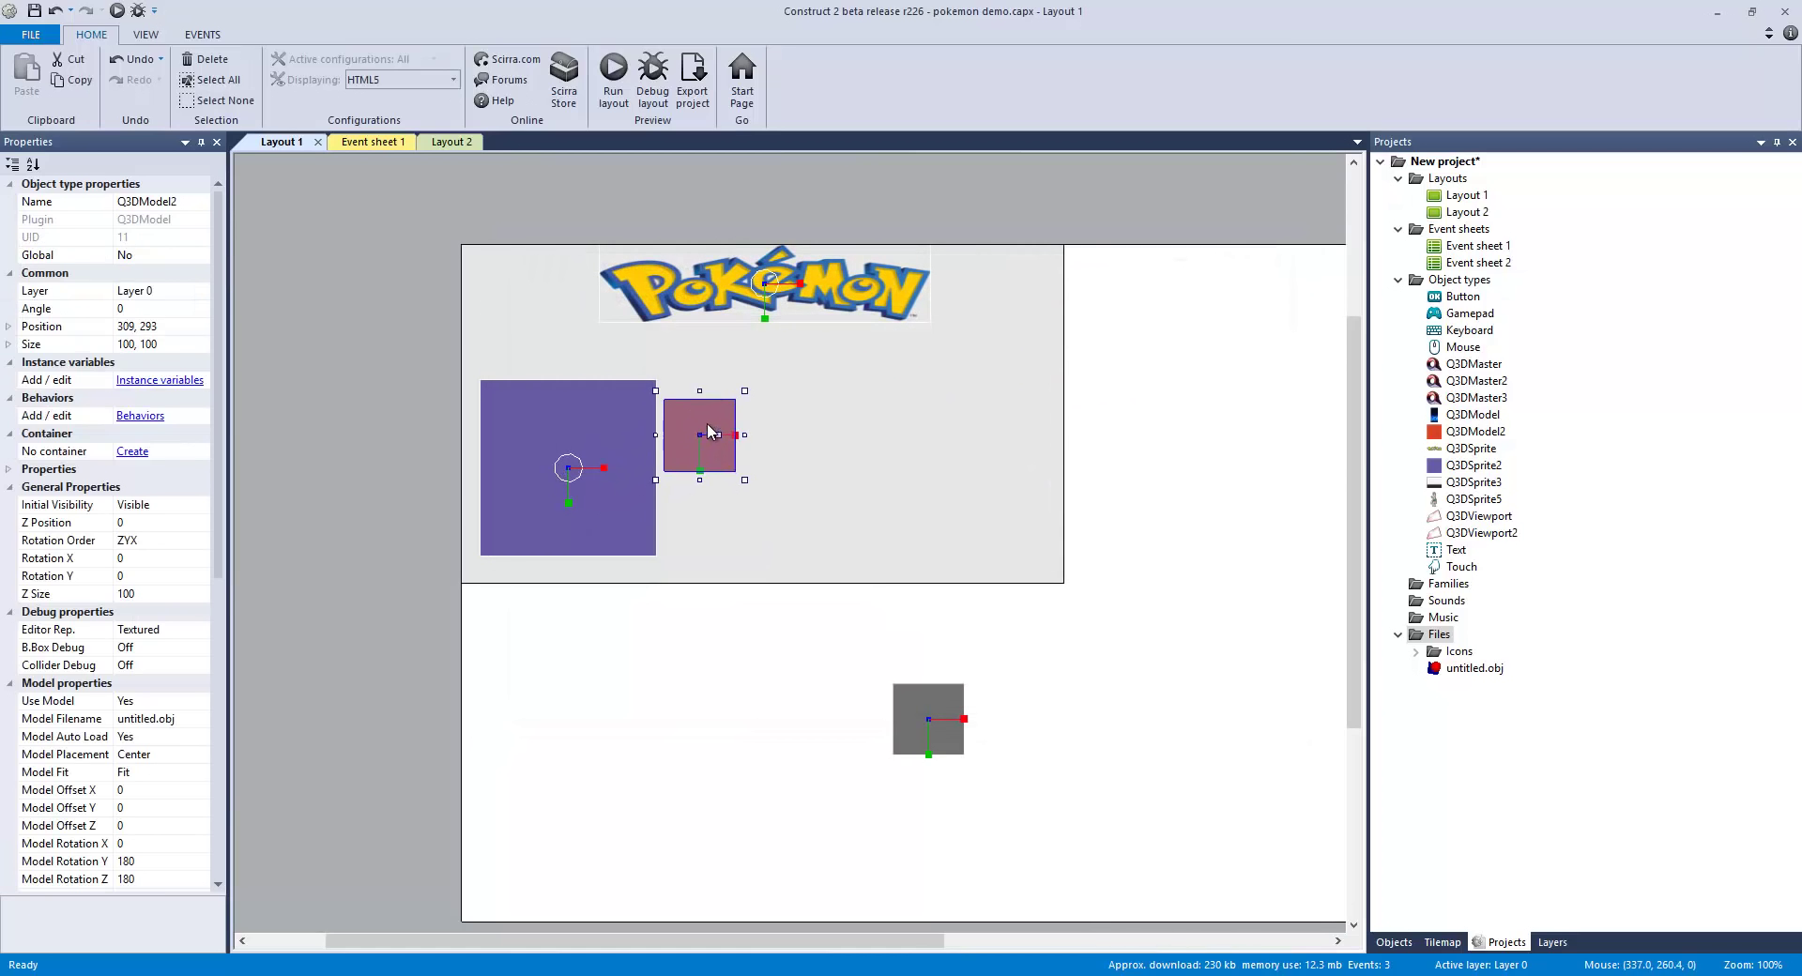
pyautogui.moveTo(711, 430); pyautogui.dragTo(729, 422)
pyautogui.click(613, 71)
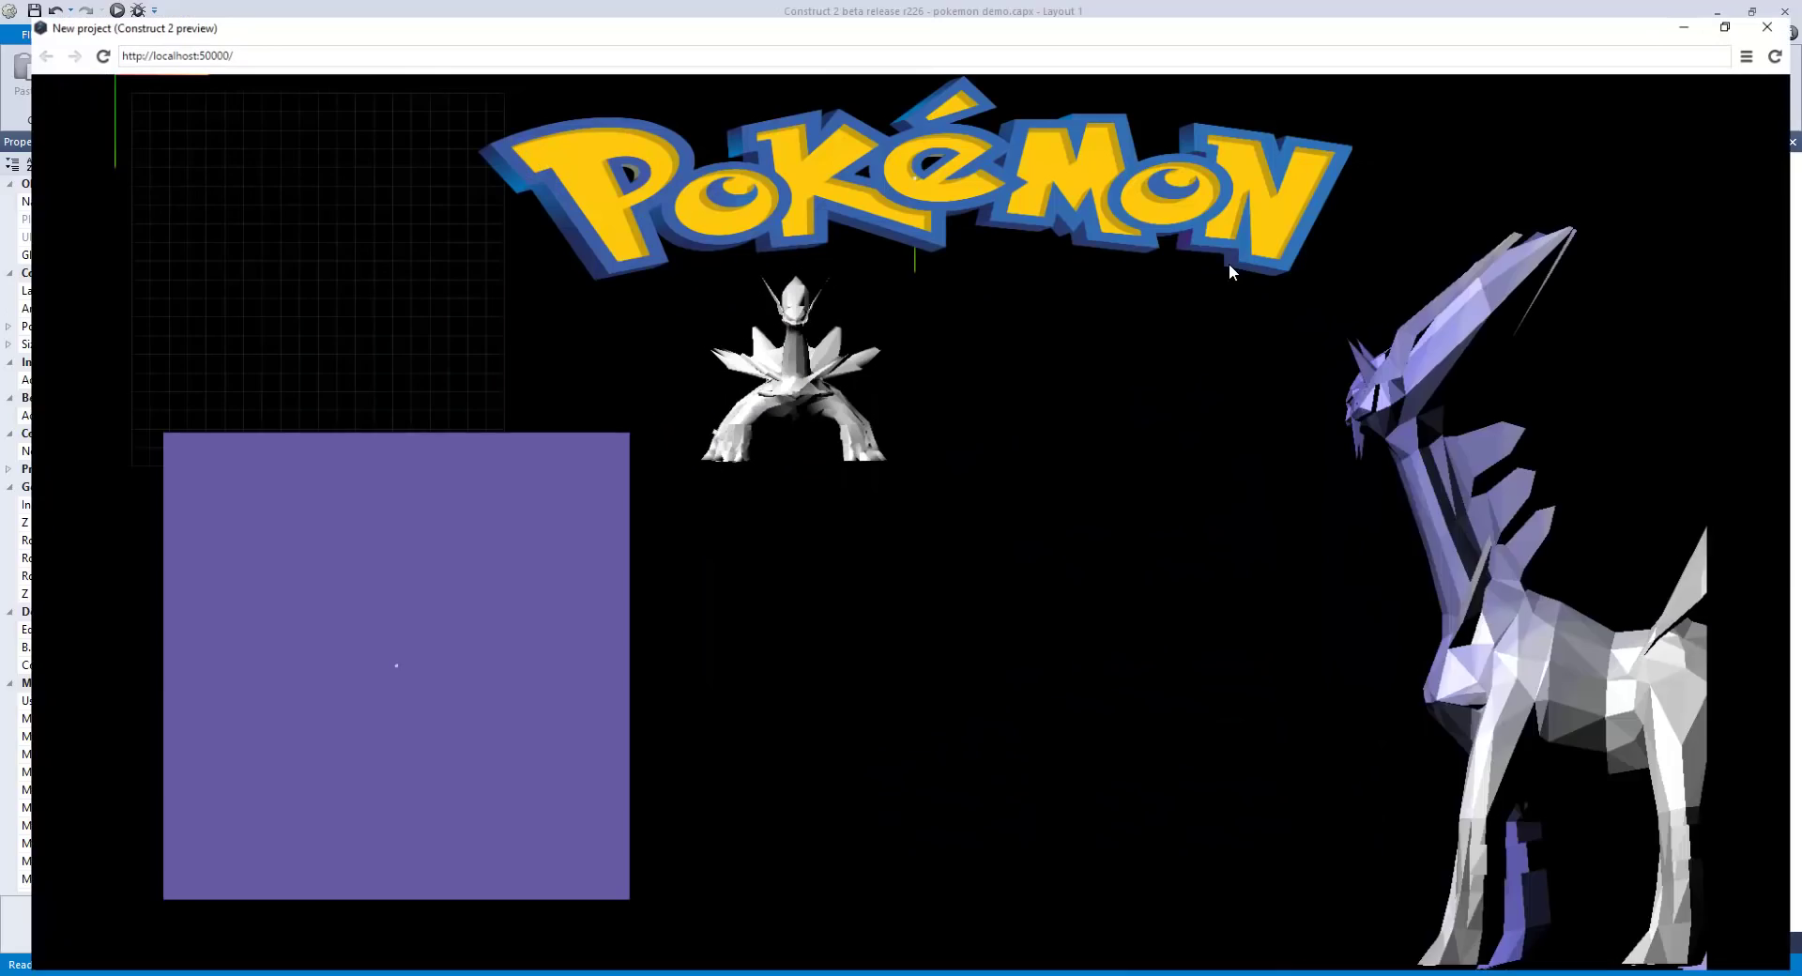
pyautogui.click(1774, 15)
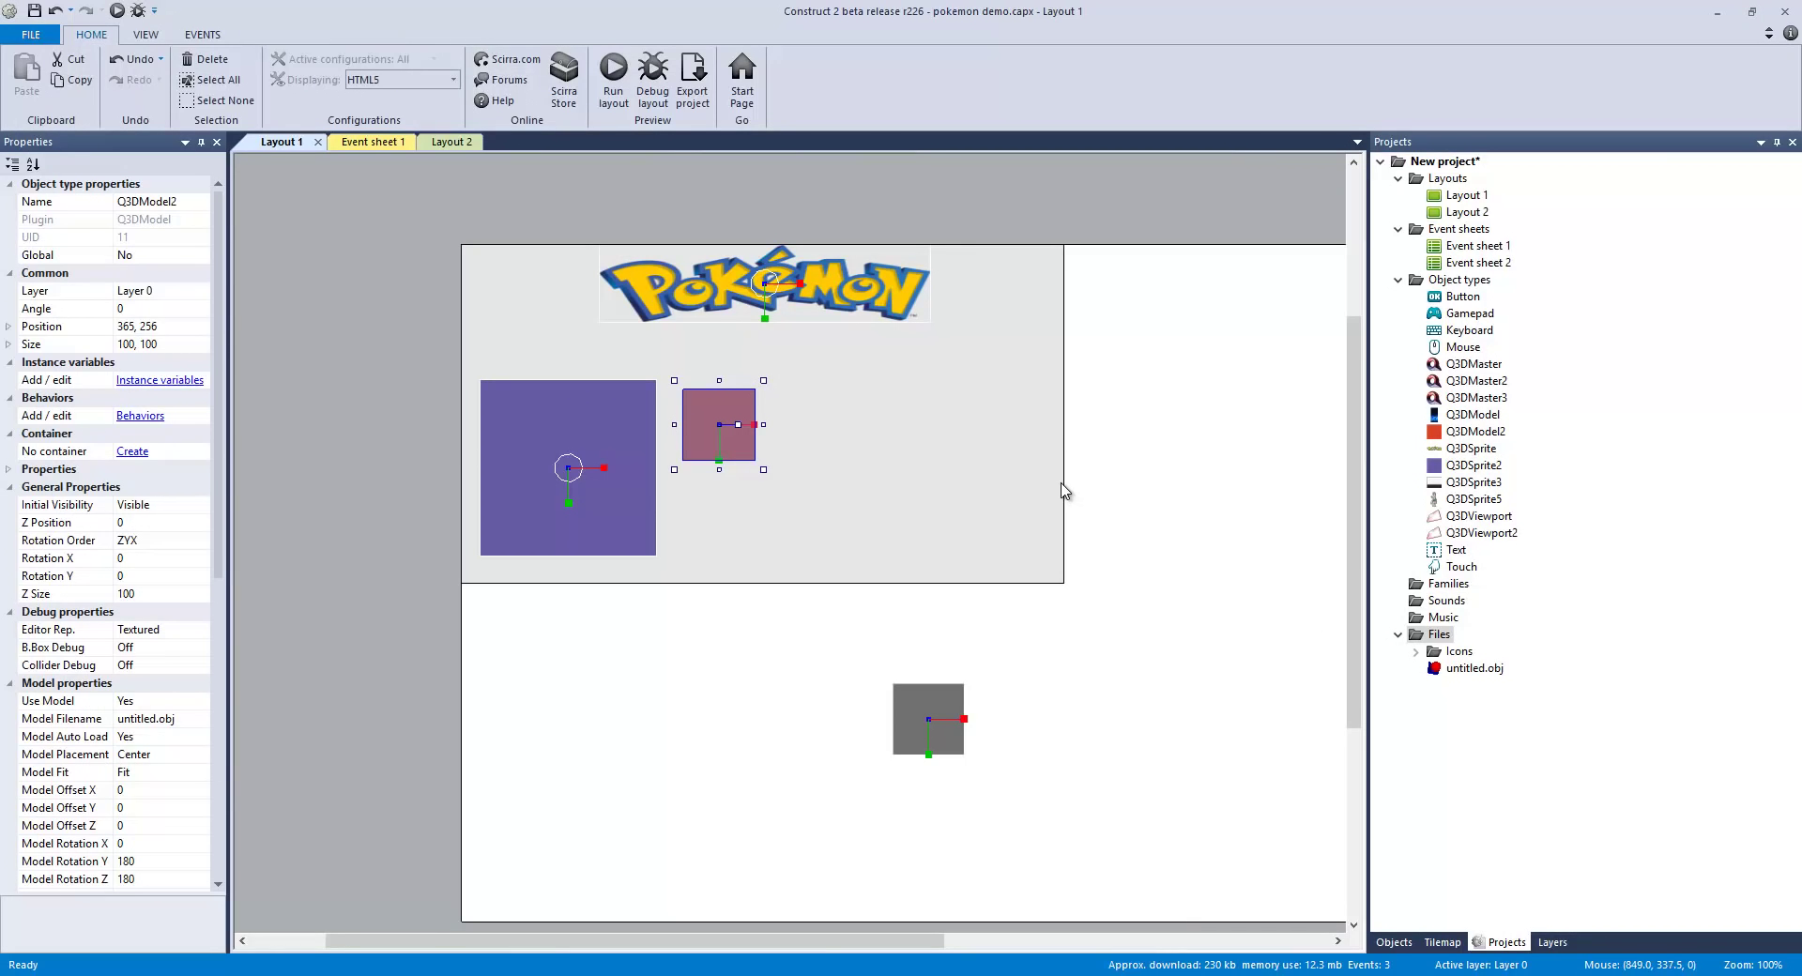
# Step: Switch to Layout 2, preview it, and drag the master object and gradient box aside
pyautogui.click(449, 143)
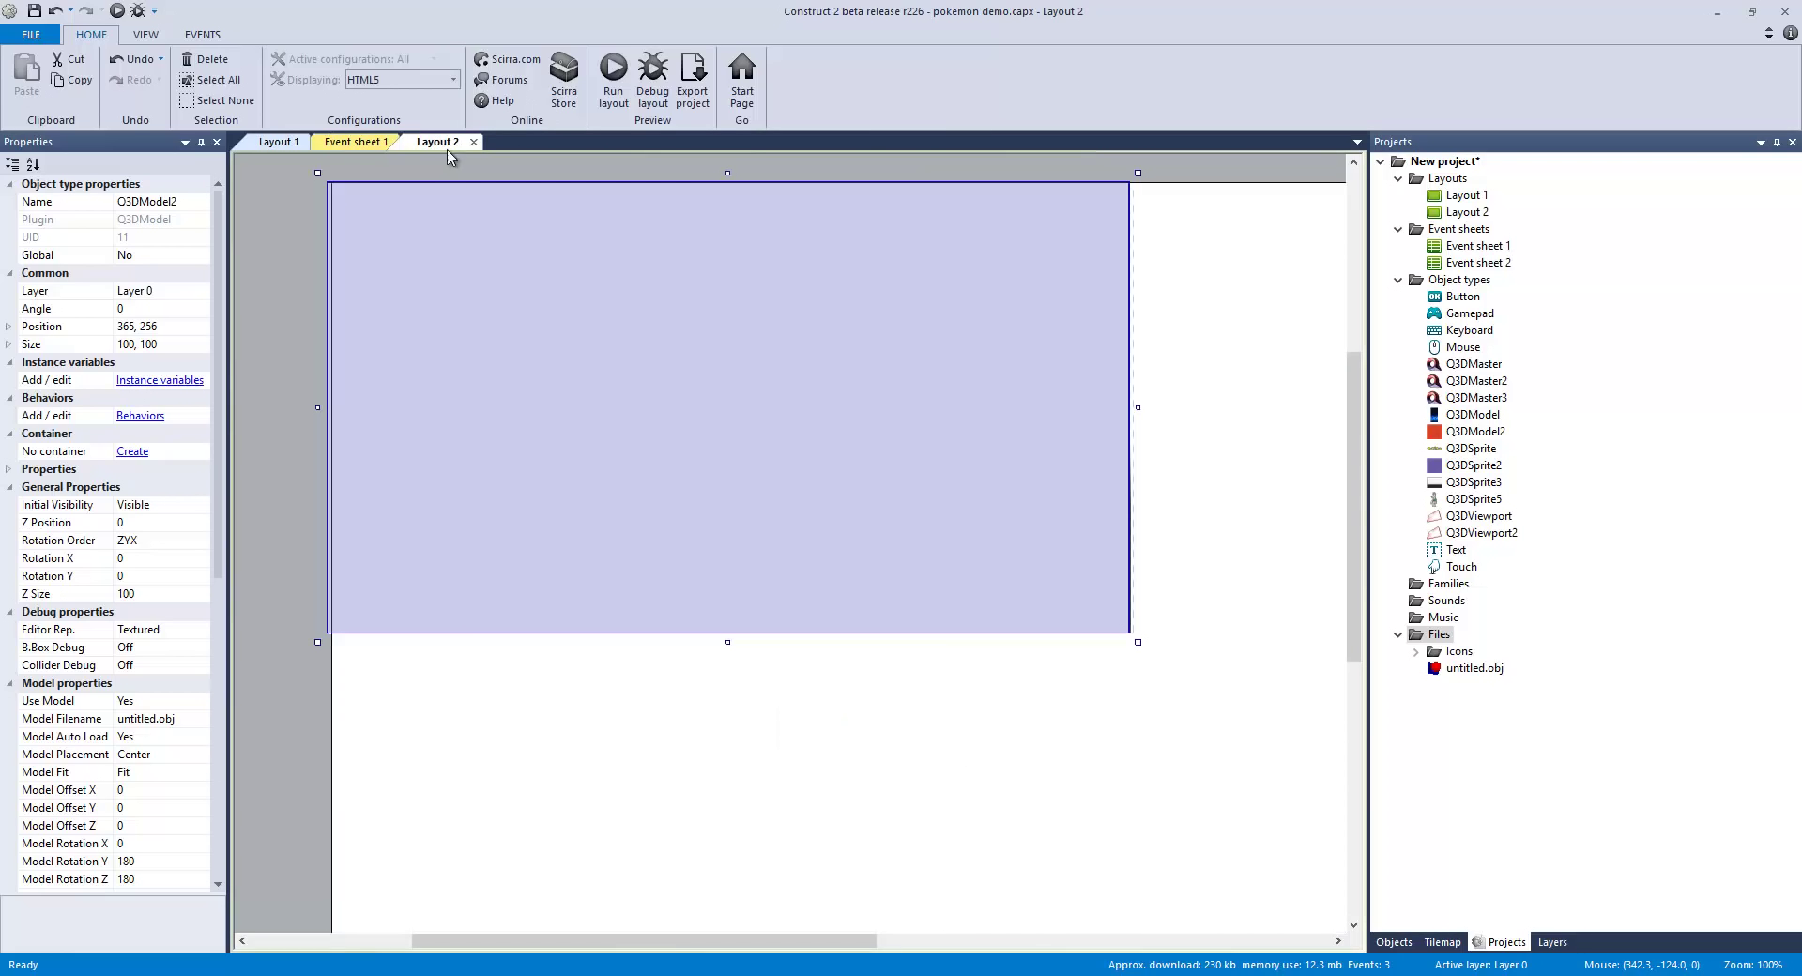
pyautogui.click(615, 85)
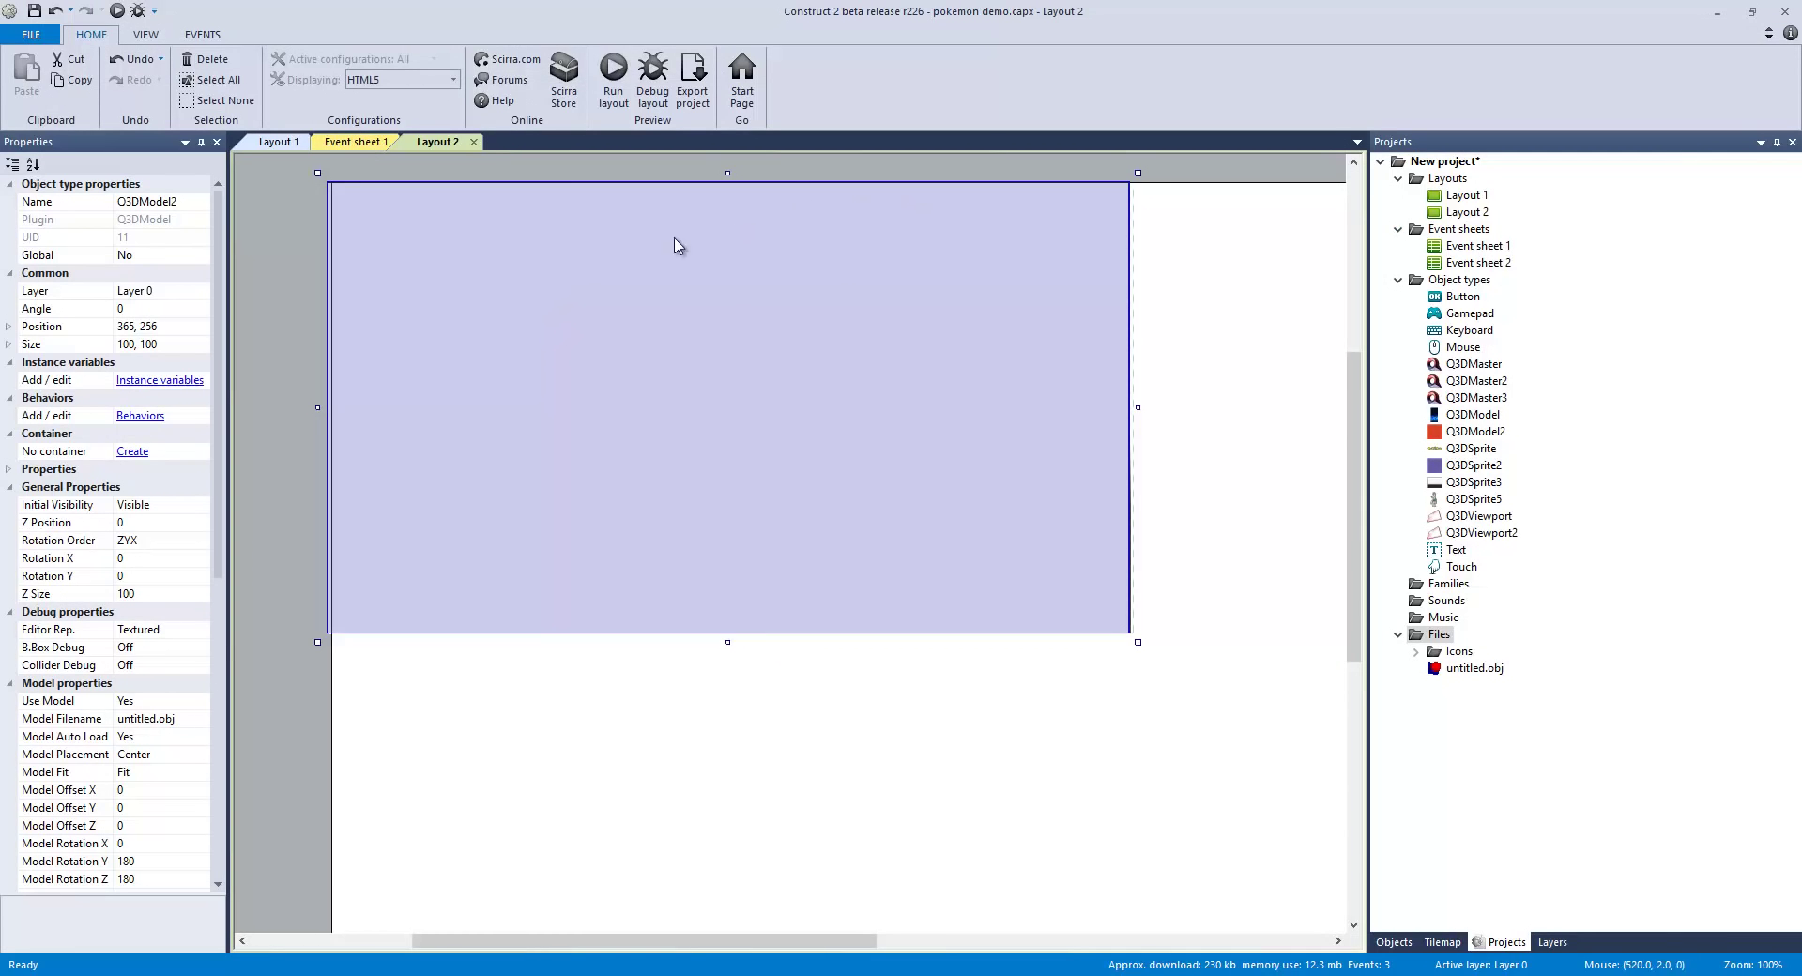
pyautogui.moveTo(798, 310); pyautogui.dragTo(757, 820)
pyautogui.moveTo(836, 406); pyautogui.dragTo(1384, 438)
pyautogui.moveTo(793, 938); pyautogui.dragTo(659, 939)
# Step: Drag the Q3DSprite3 gradient box into the layout and Q3DMaster2 back to 3, 1
pyautogui.click(557, 441)
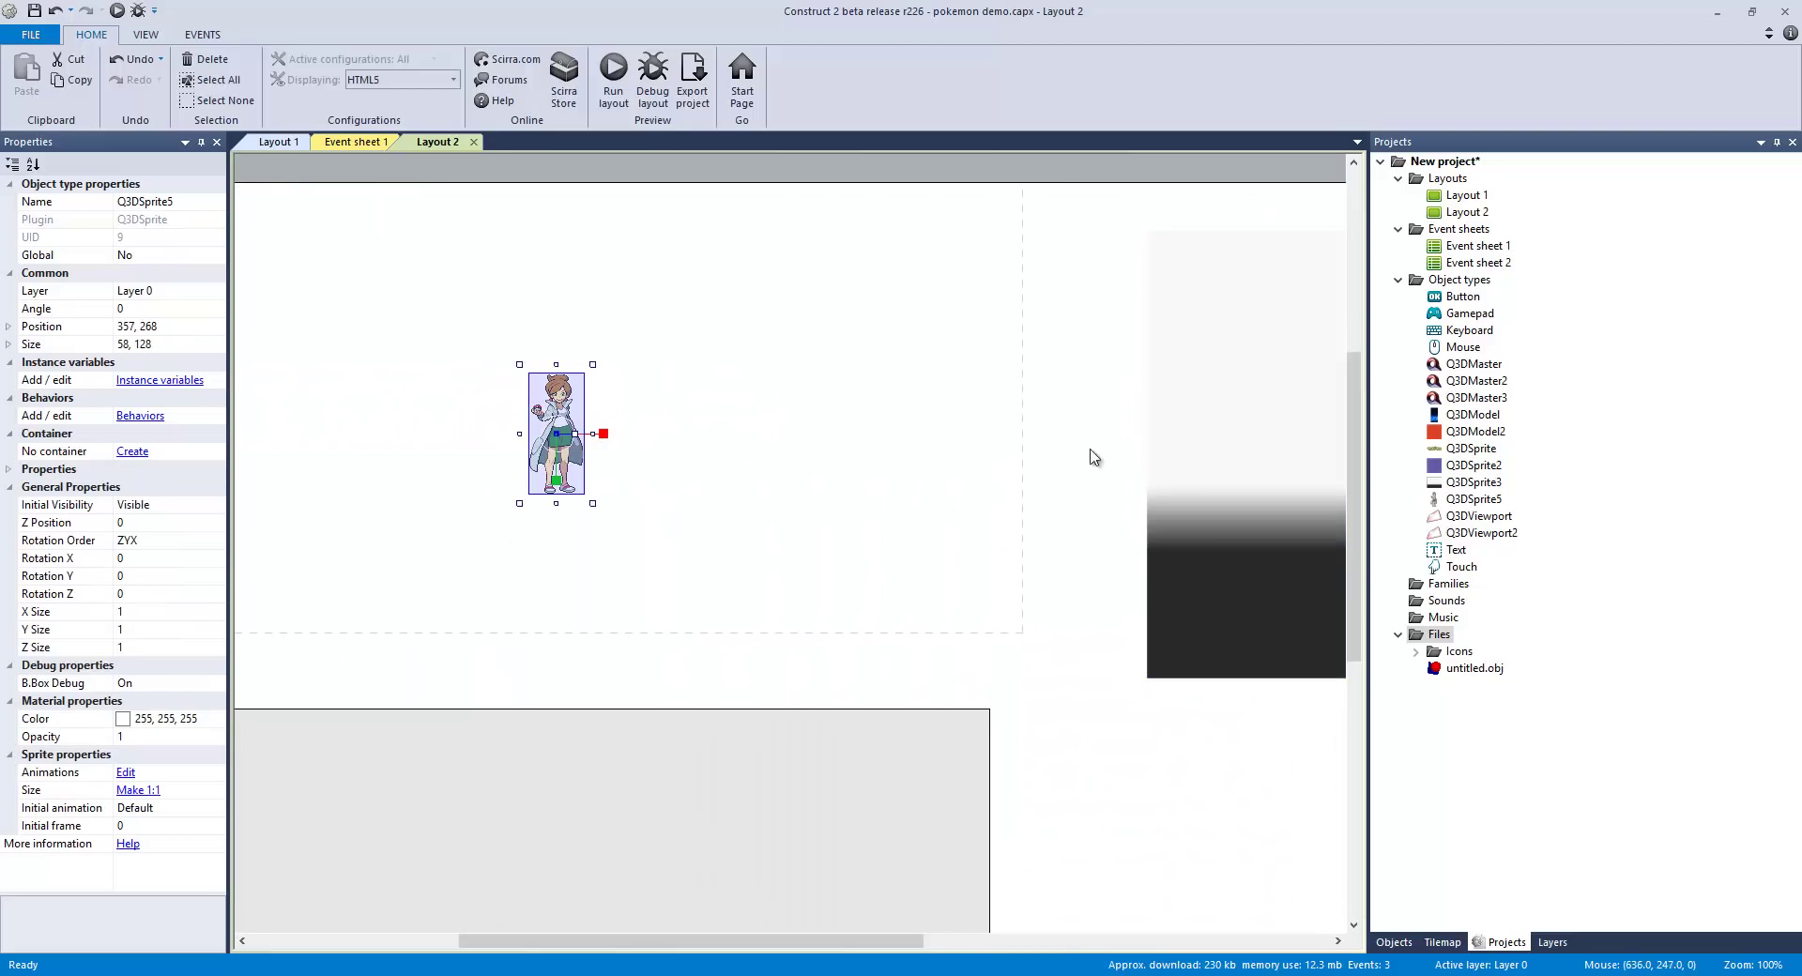
pyautogui.moveTo(1271, 503); pyautogui.dragTo(358, 458)
pyautogui.moveTo(483, 763); pyautogui.dragTo(555, 272)
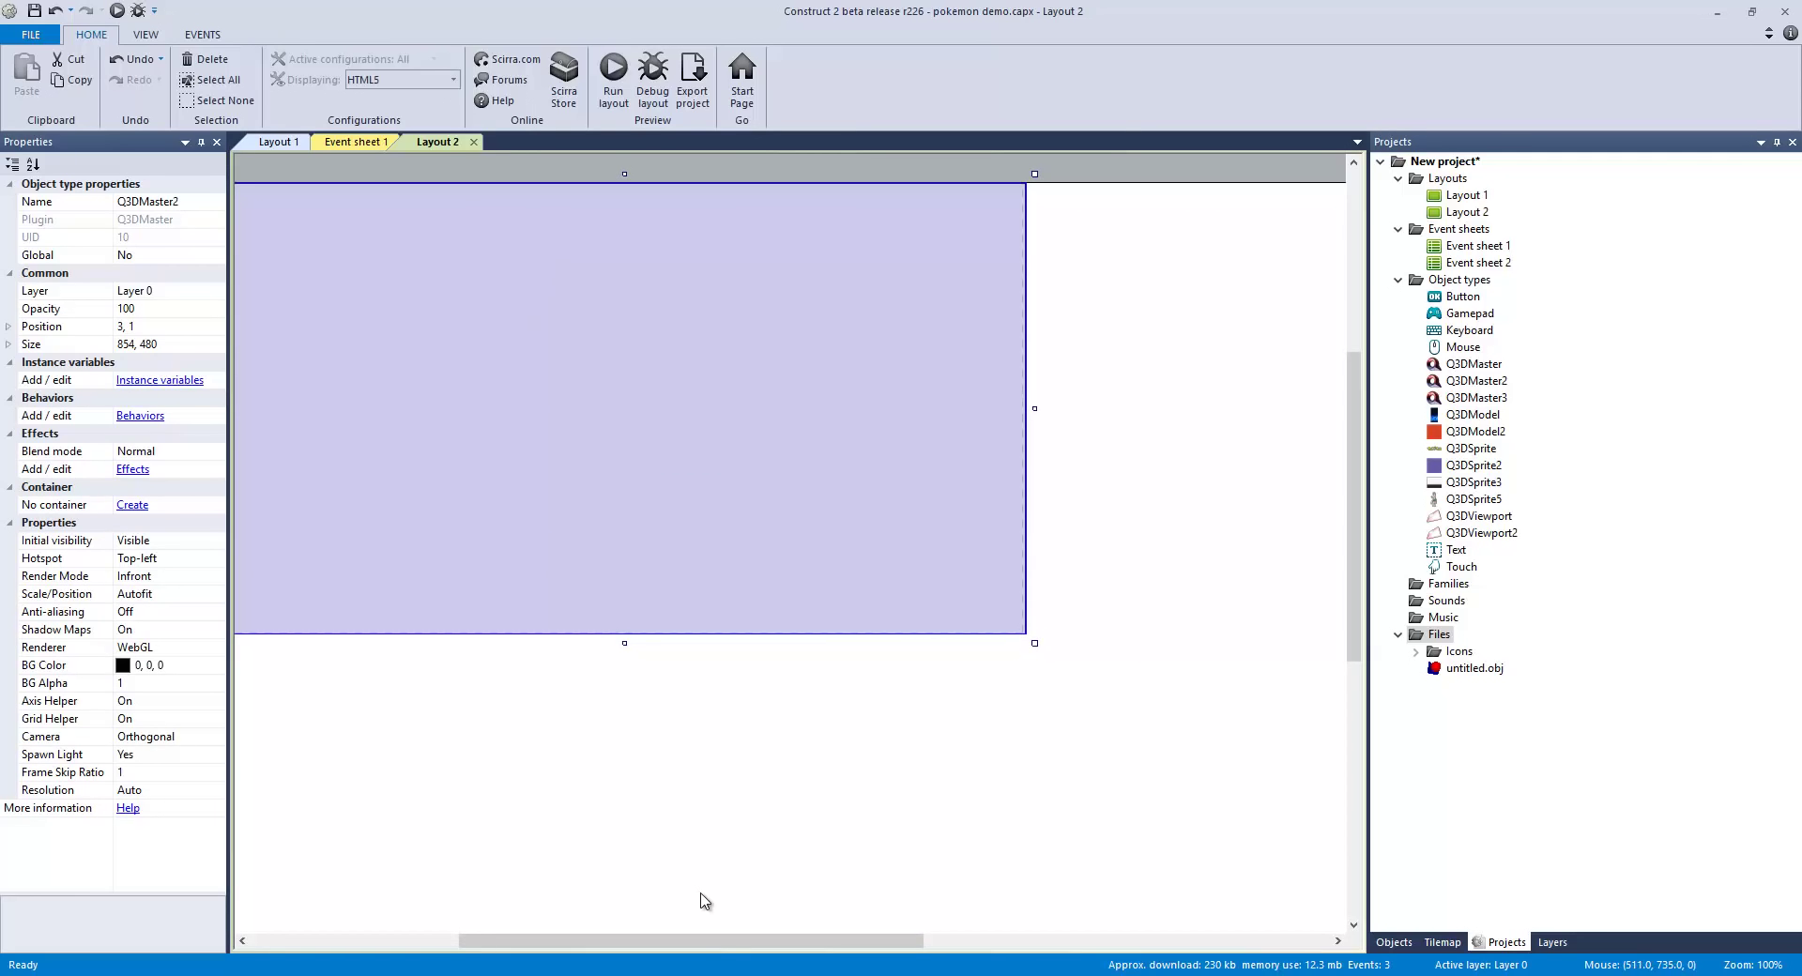
pyautogui.moveTo(692, 941); pyautogui.dragTo(626, 942)
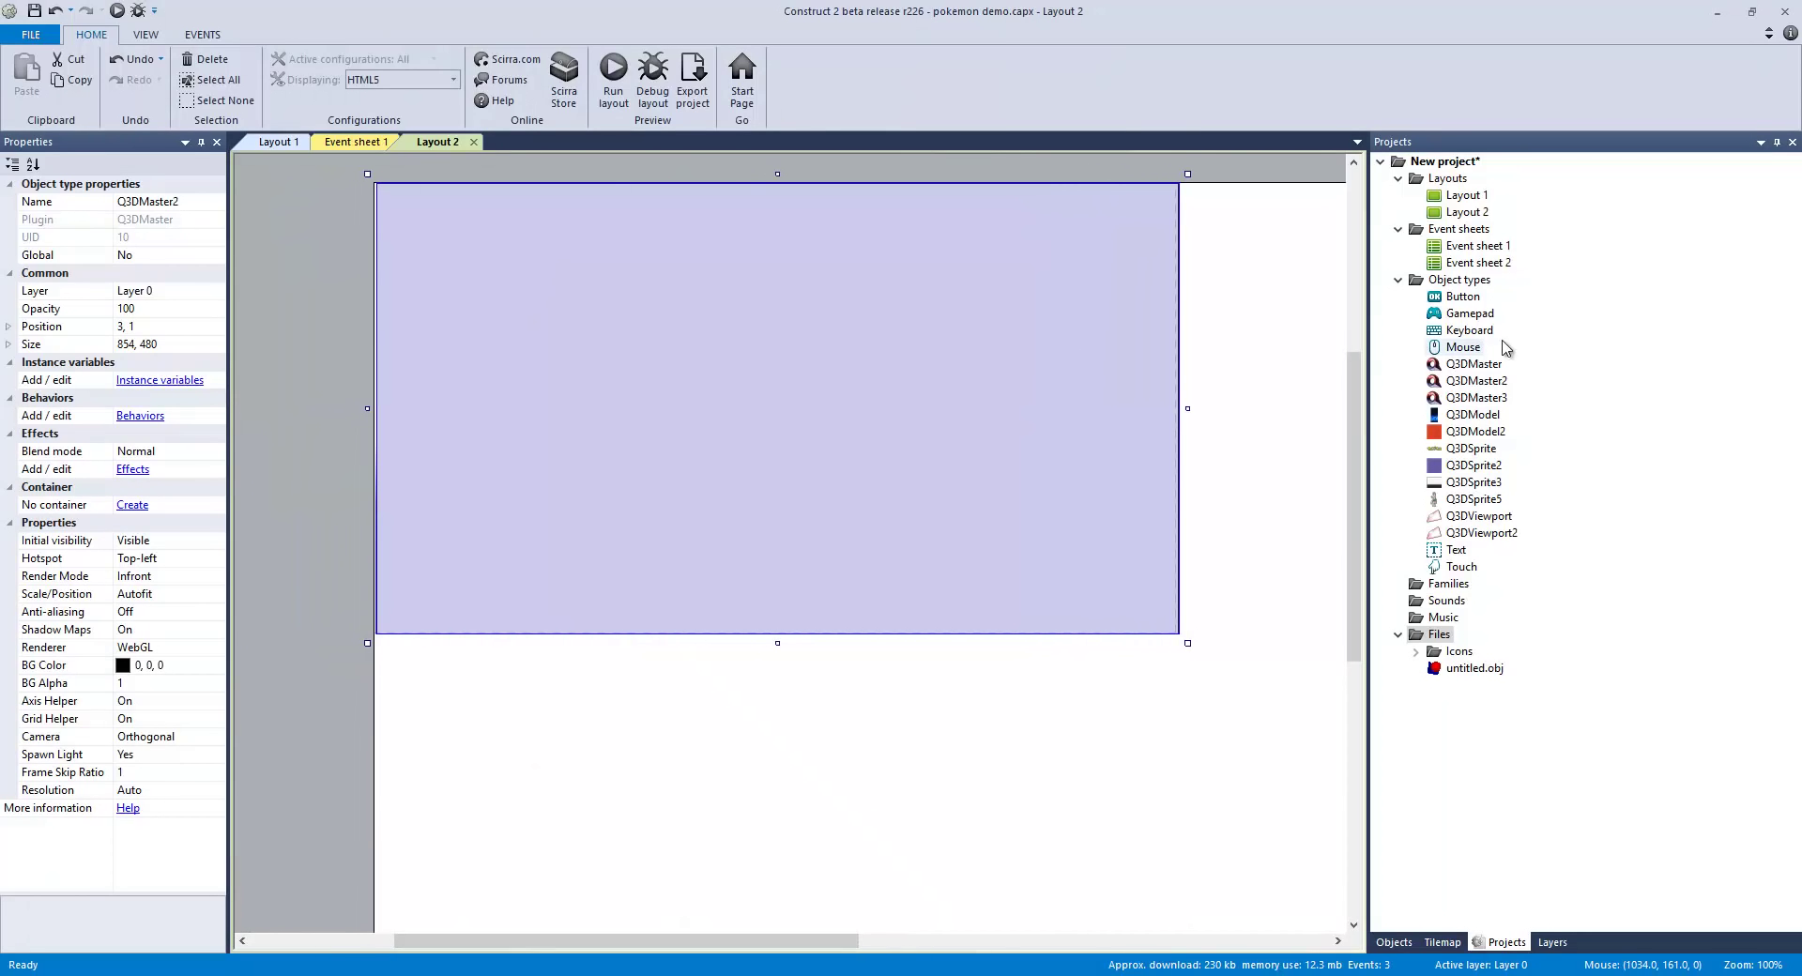
# Step: Rename Q3DSprite5's Default animation to 'prof' in its image editor
pyautogui.doubleClick(1472, 499)
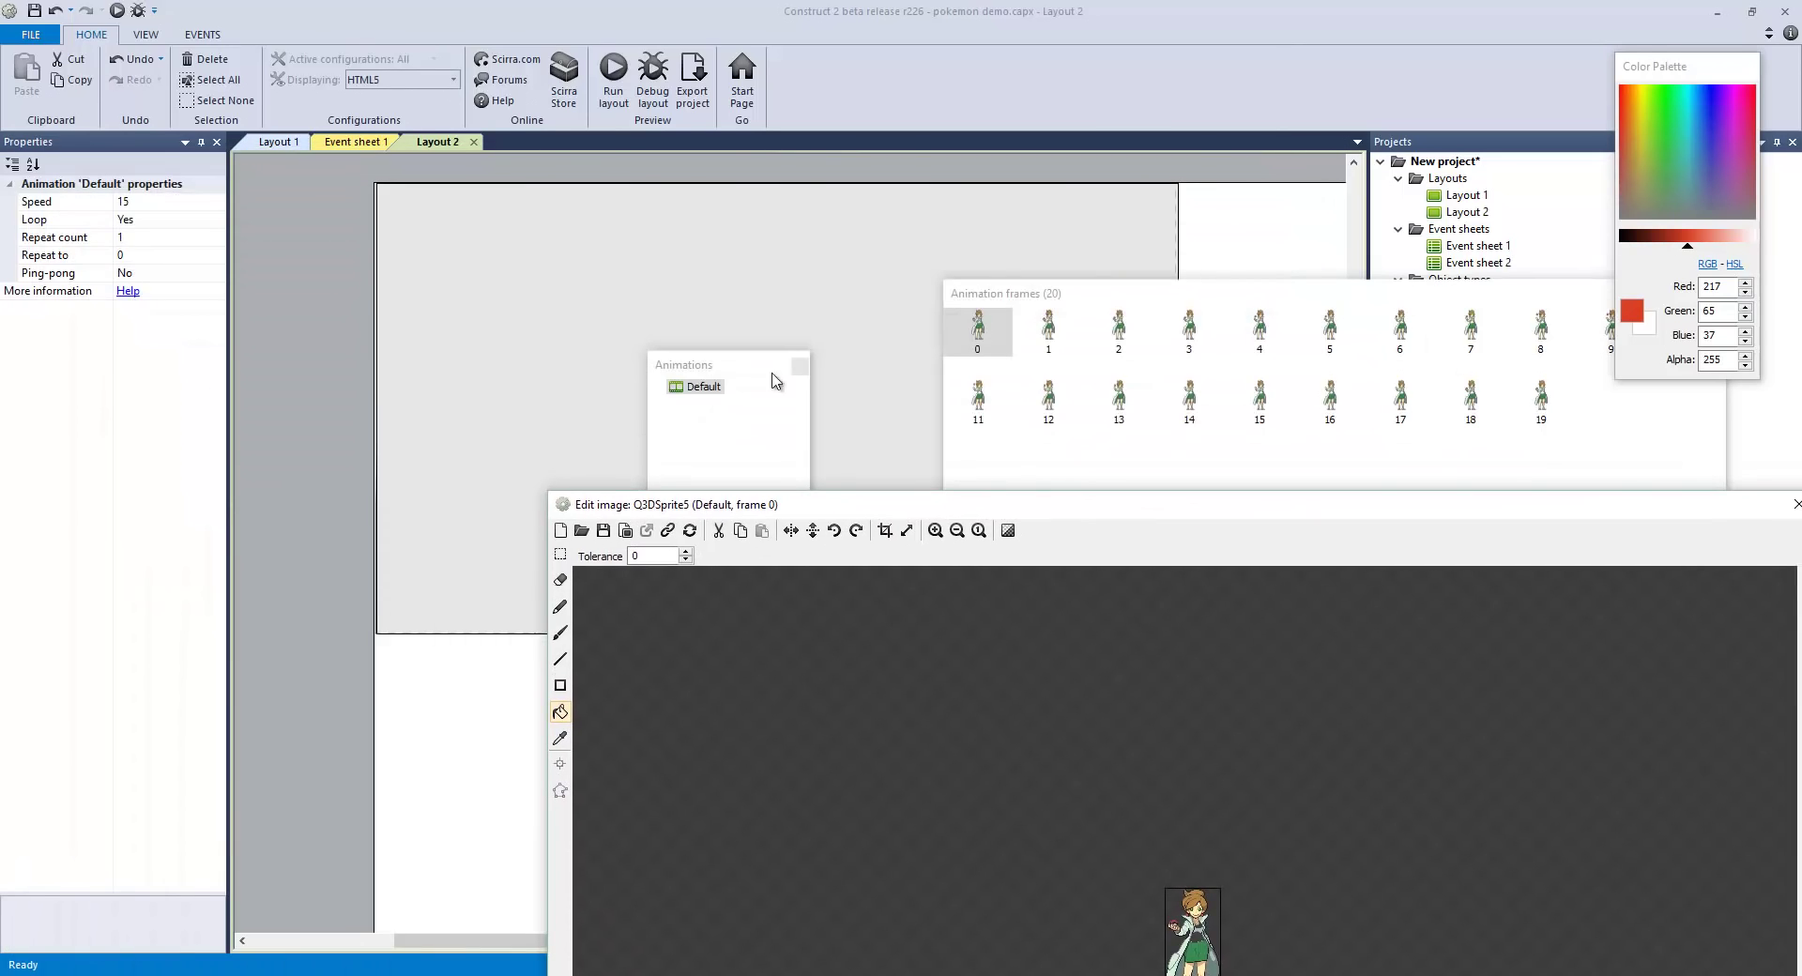
pyautogui.moveTo(750, 370); pyautogui.dragTo(405, 296)
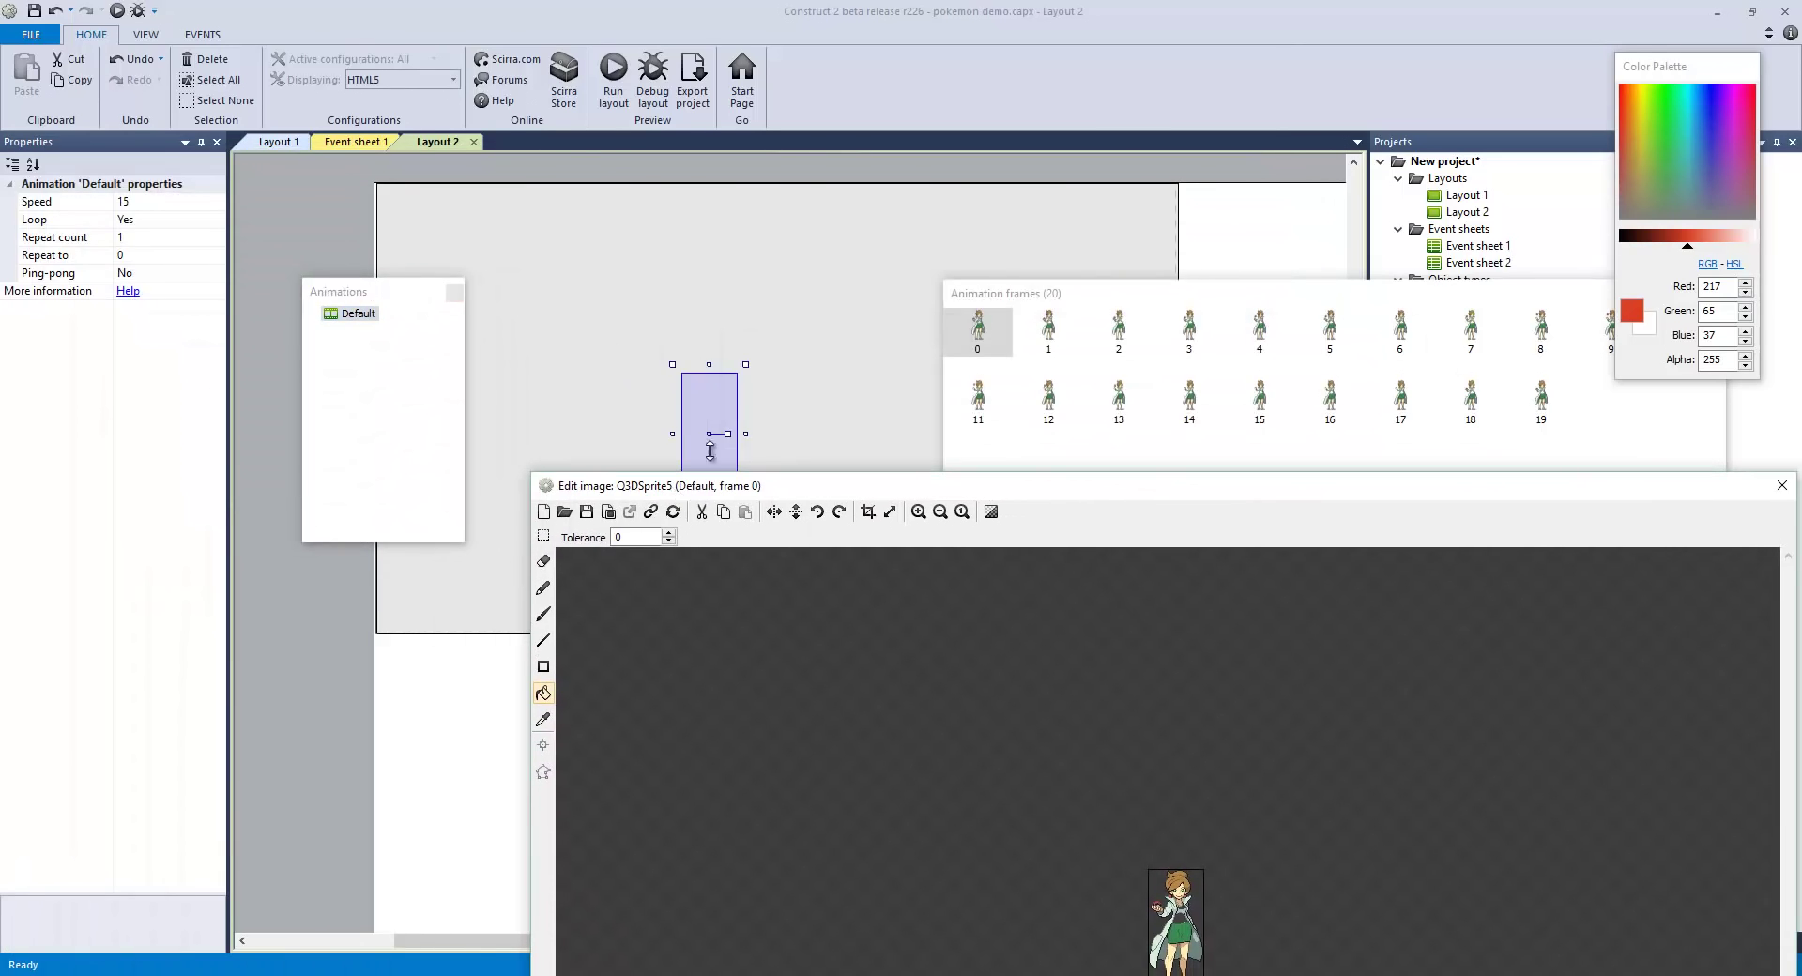
pyautogui.rightClick(347, 319)
pyautogui.click(415, 410)
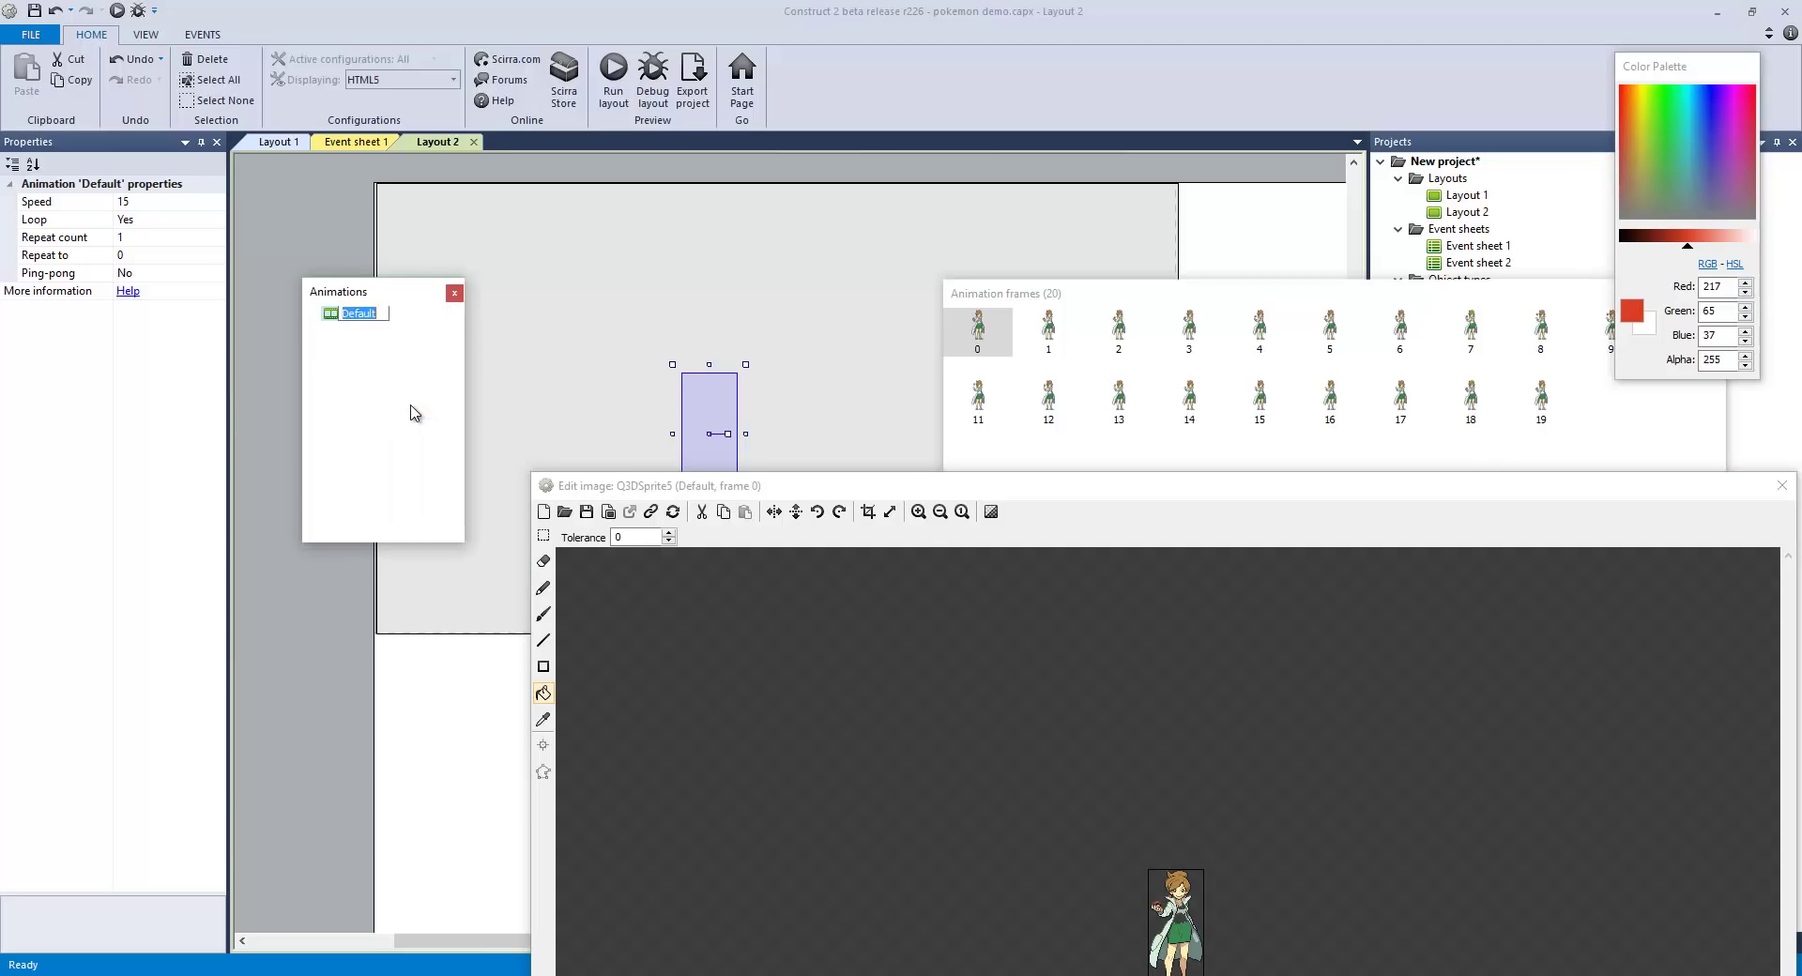
pyautogui.write('prof')
pyautogui.press('Return')
pyautogui.click(140, 203)
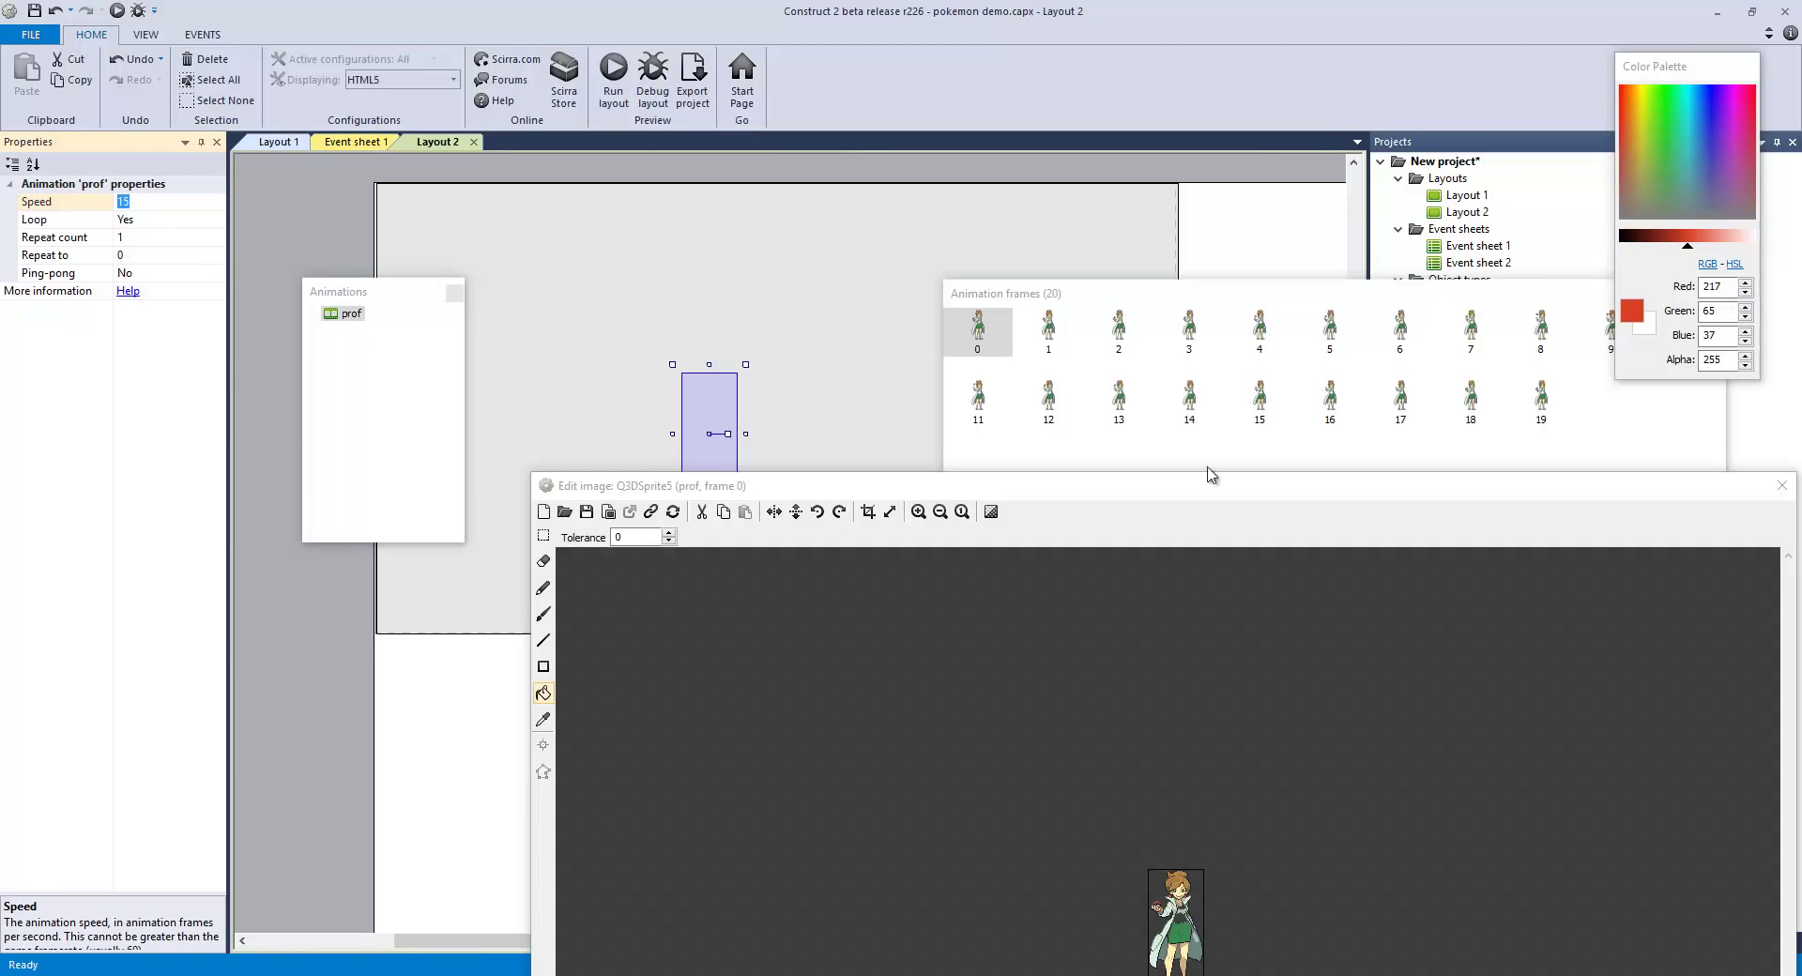
pyautogui.moveTo(1159, 488); pyautogui.dragTo(918, 472)
pyautogui.click(1544, 465)
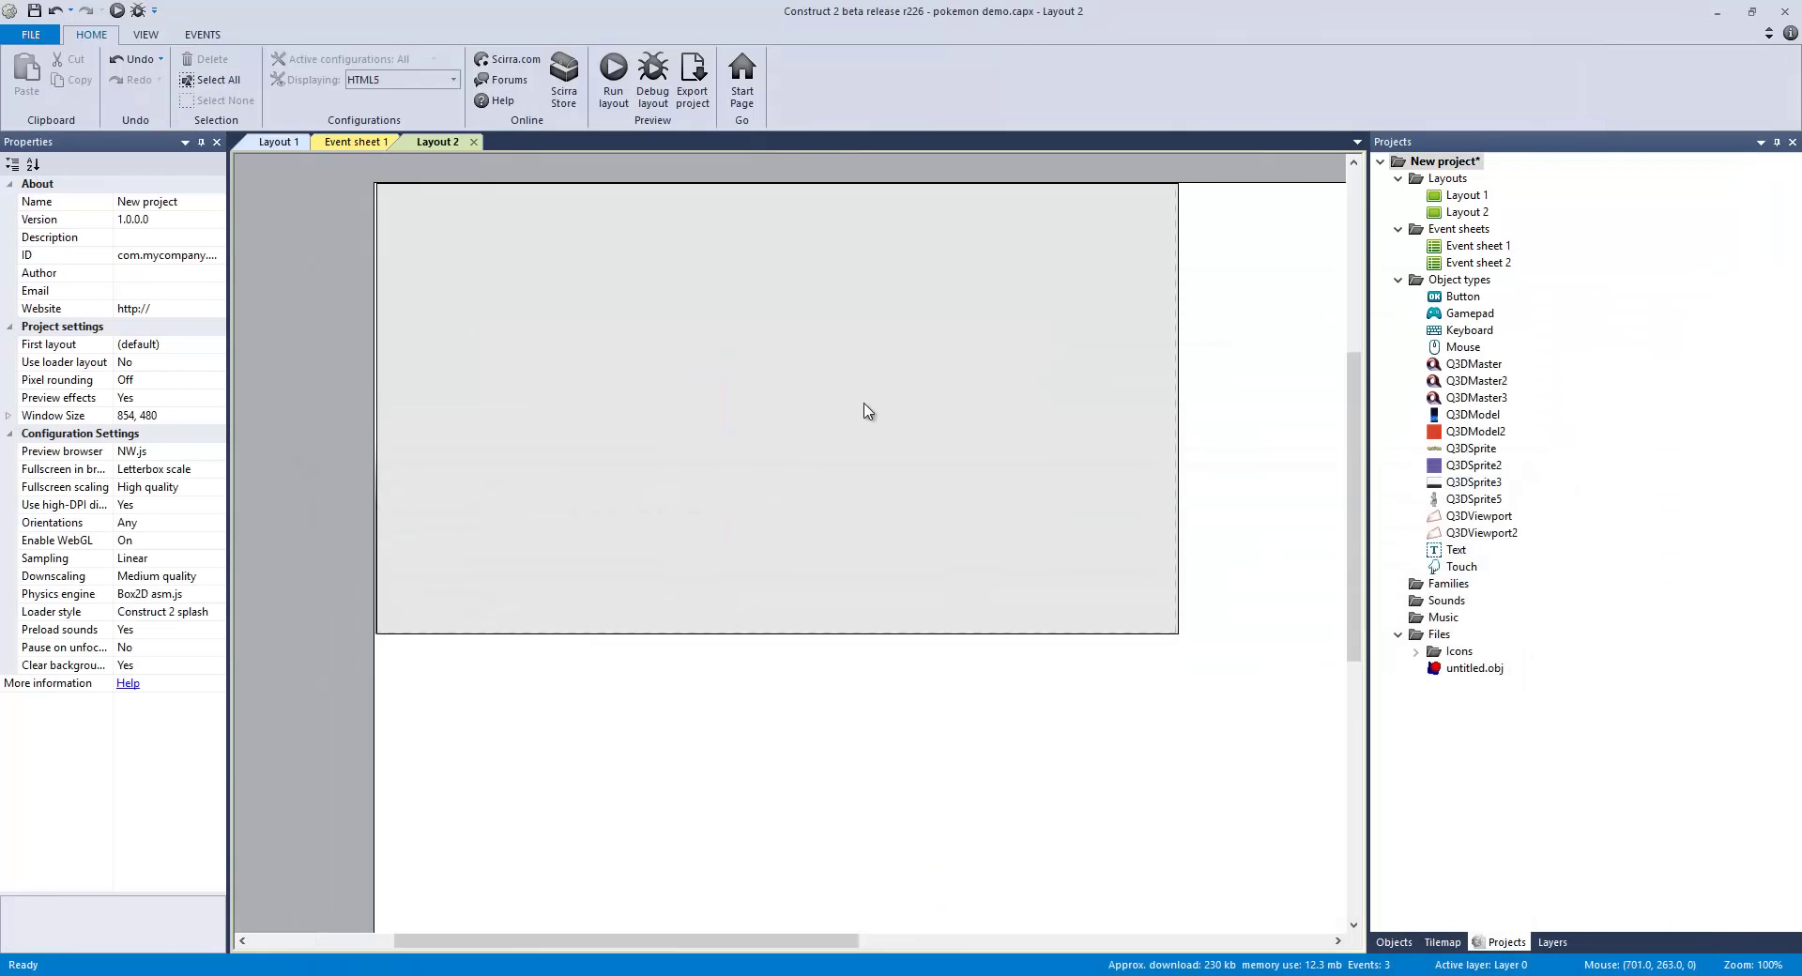